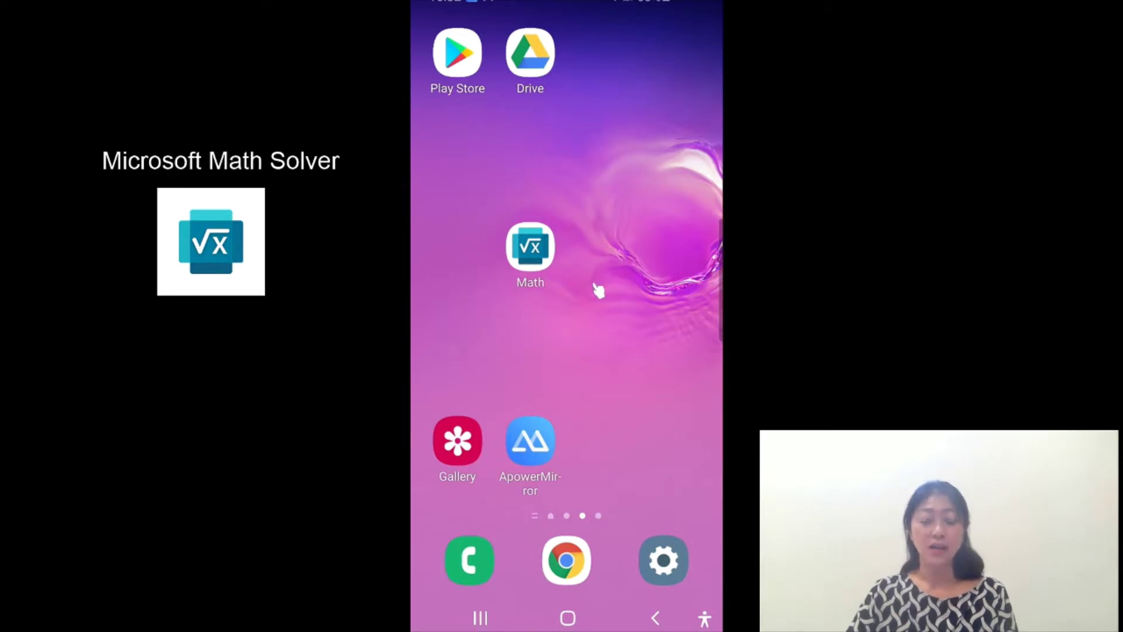
Step: Open Microsoft Math Solver, scan the worksheet equation n + 3.9 = 0.7 with the camera and expand the result
left_click(549, 263)
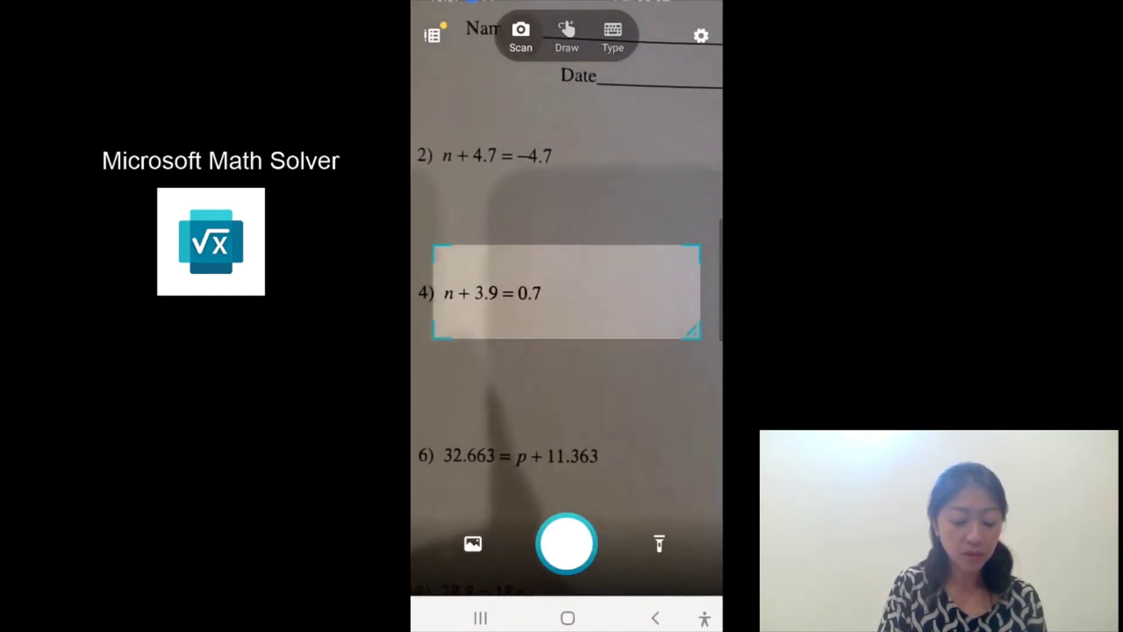
left_click(567, 543)
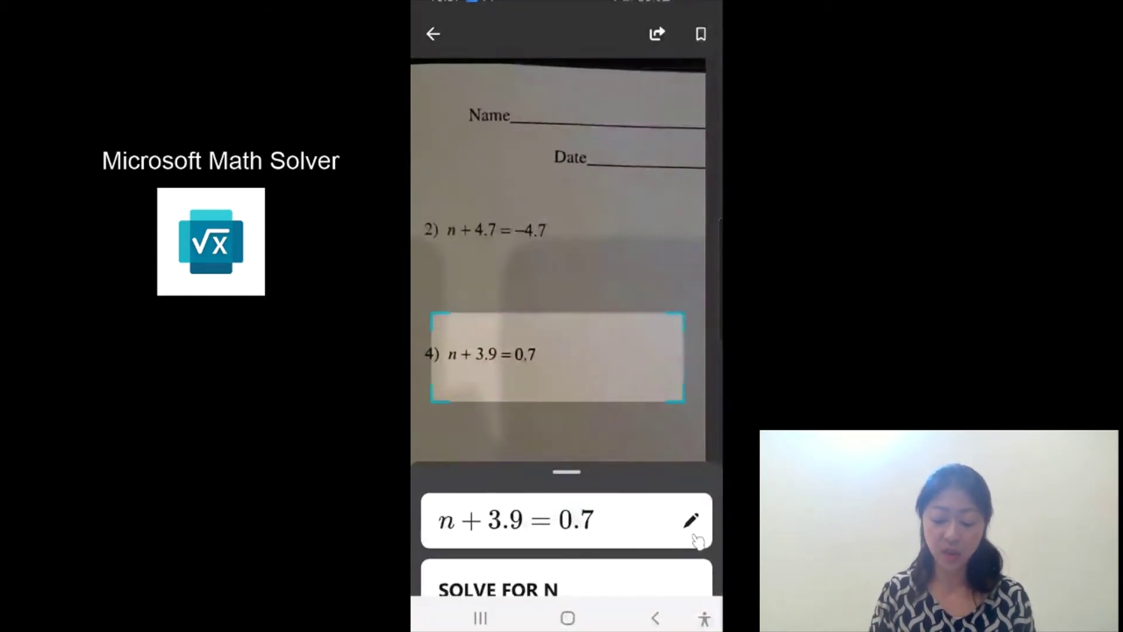
left_click(617, 572)
left_click_drag(619, 562, 526, 351)
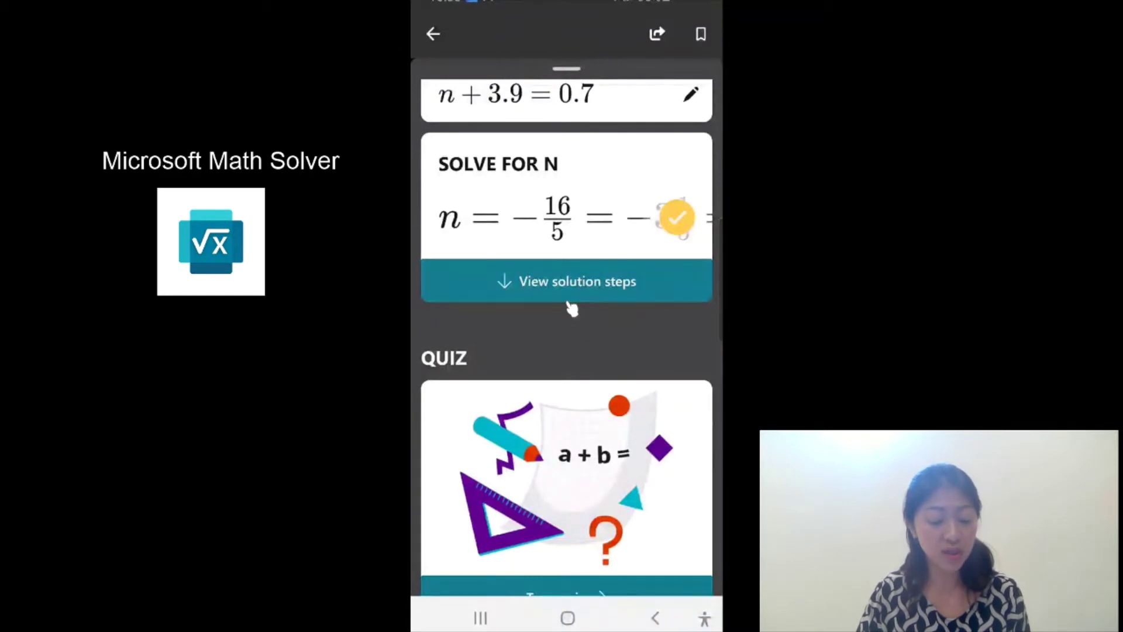
Step: Show the solution steps for n + 3.9 = 0.7 and read them through to the final line
left_click(571, 301)
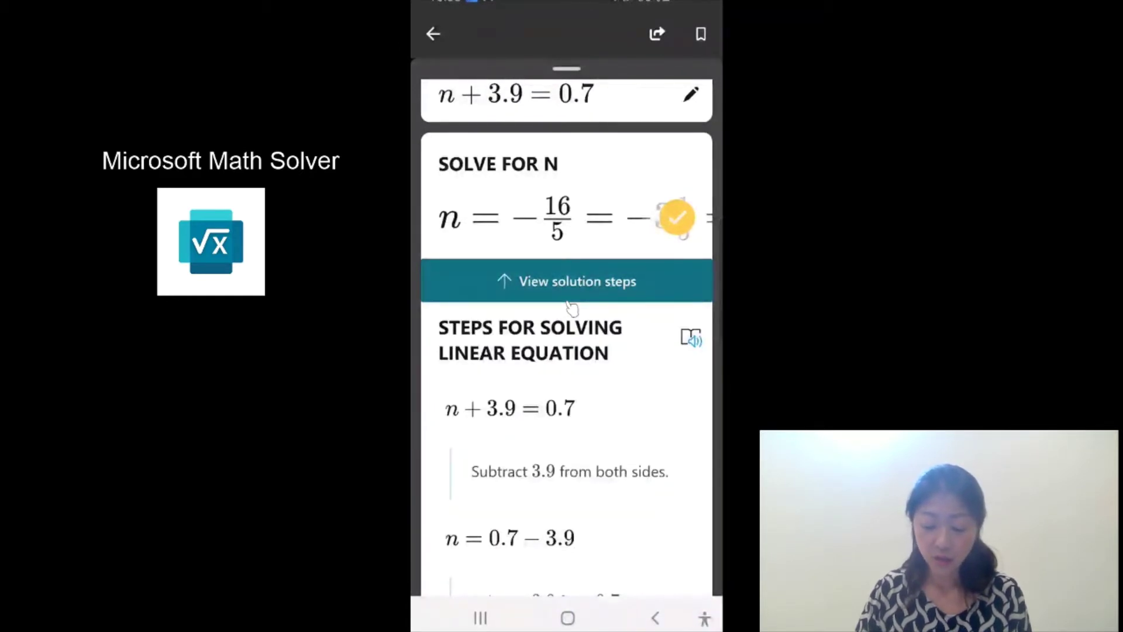
scroll(570, 305, "down", 1)
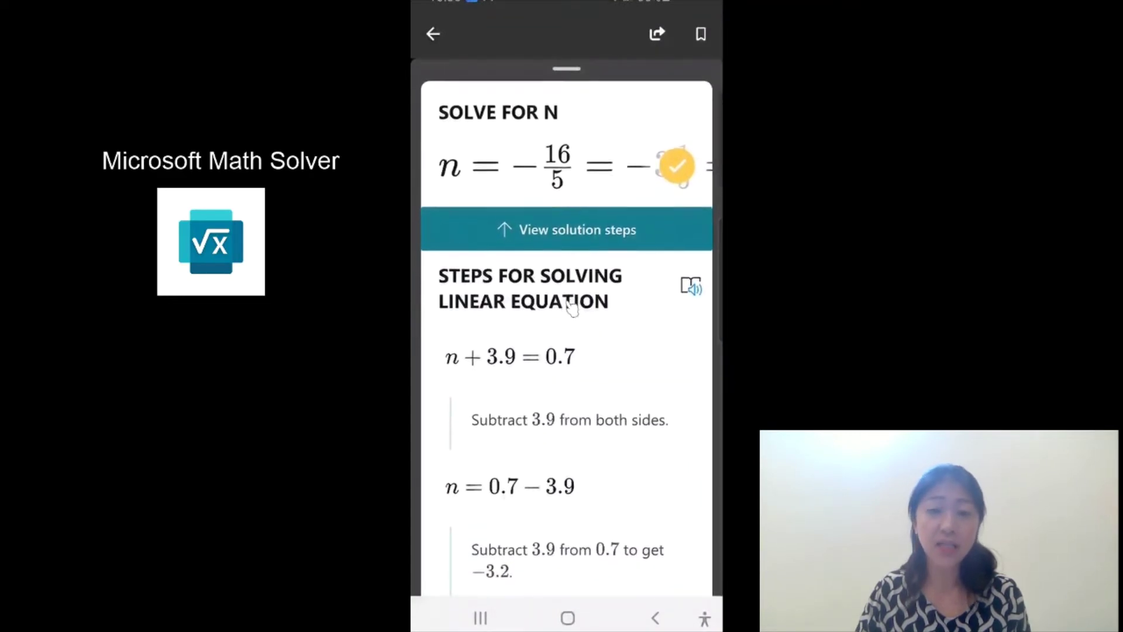
scroll(570, 308, "down", 3)
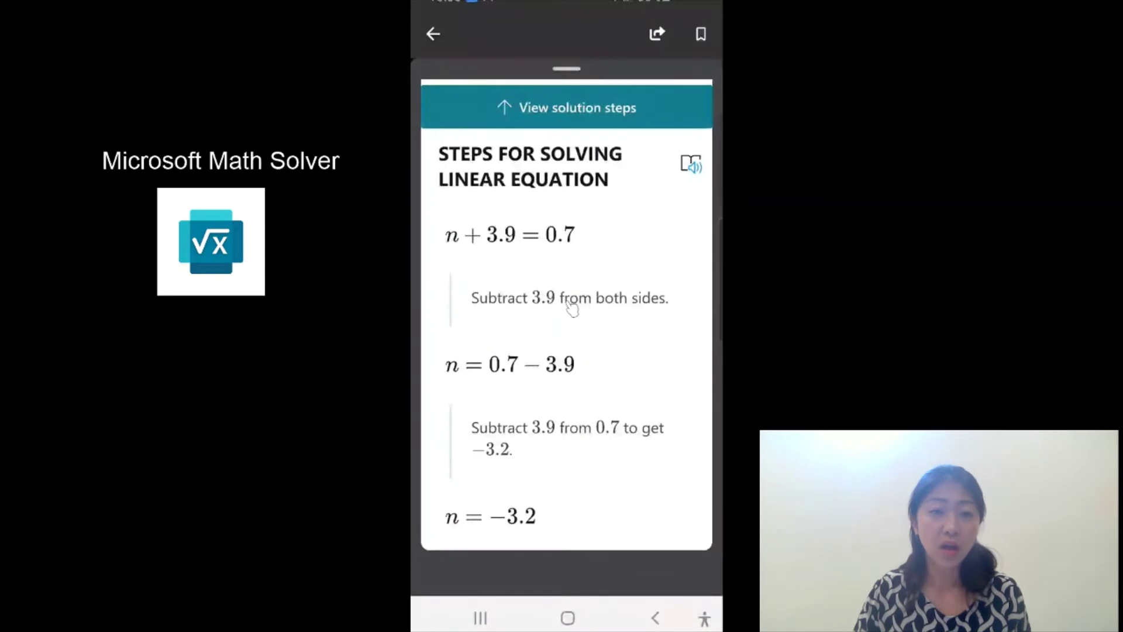
scroll(676, 407, "down", 1)
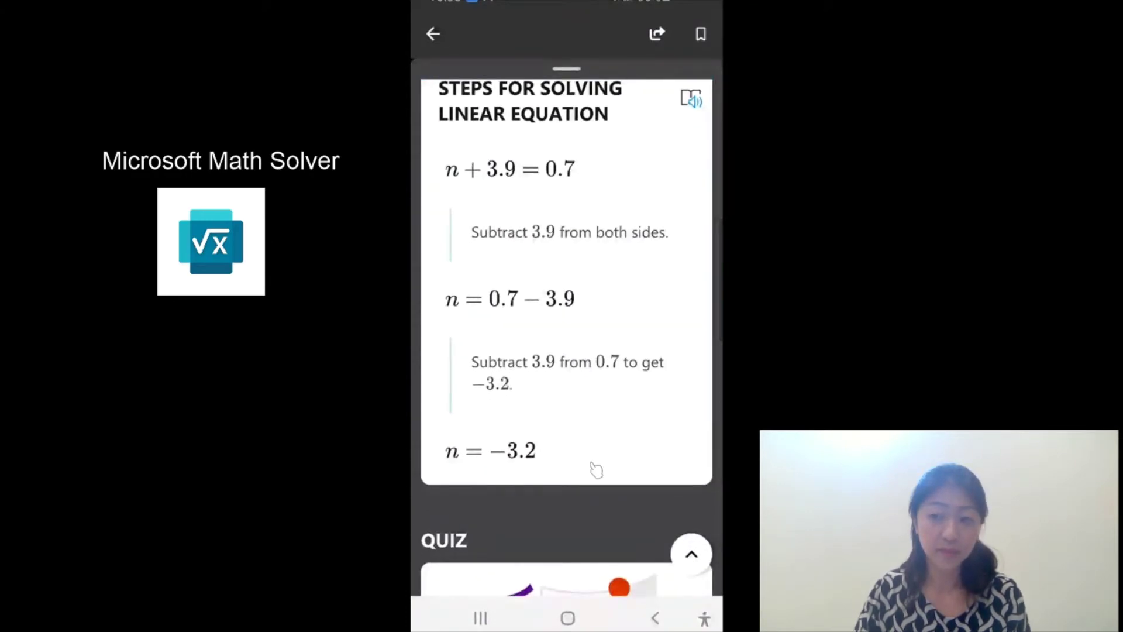
scroll(585, 477, "down", 1)
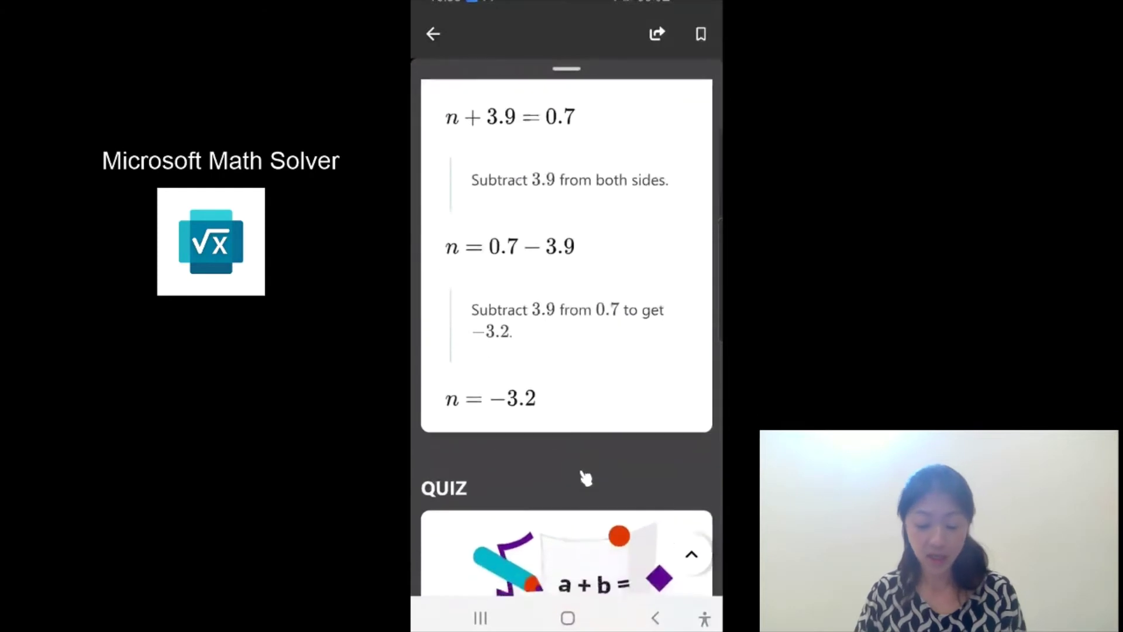
Step: Play the solution steps aloud in Immersive Reader, pause the playback and return to the solution
scroll(585, 477, "up", 2)
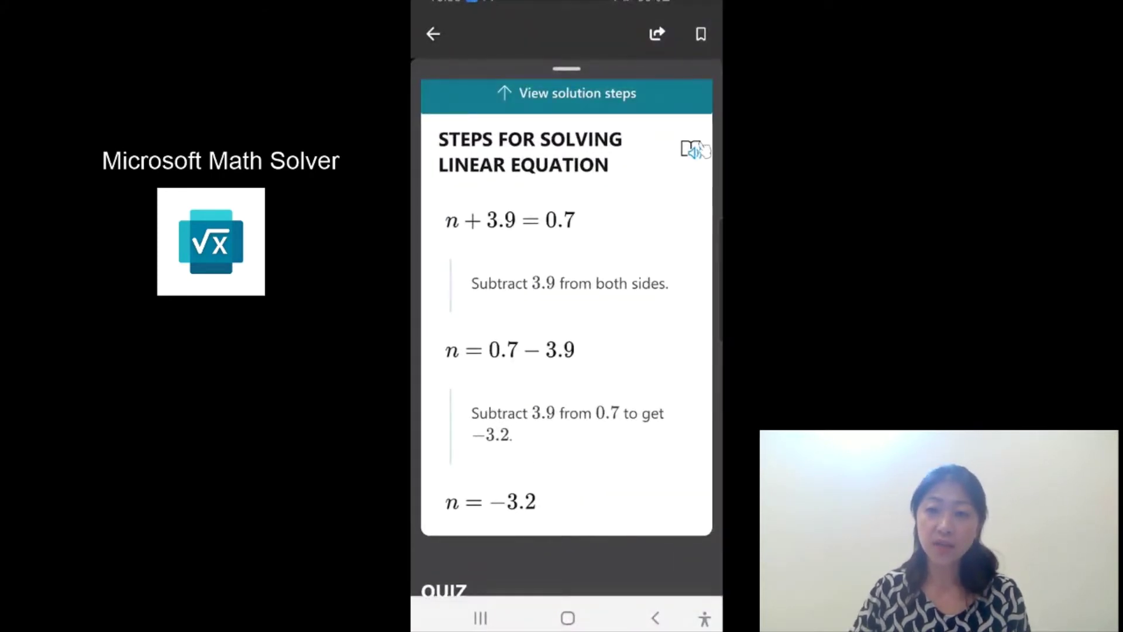
left_click(683, 162)
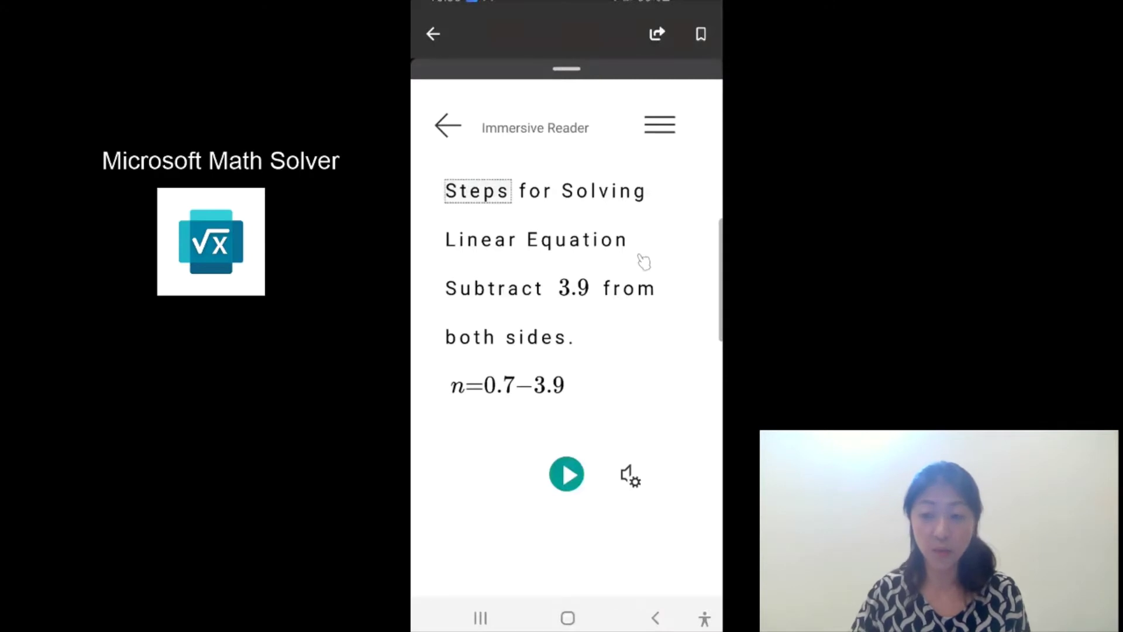
left_click(581, 494)
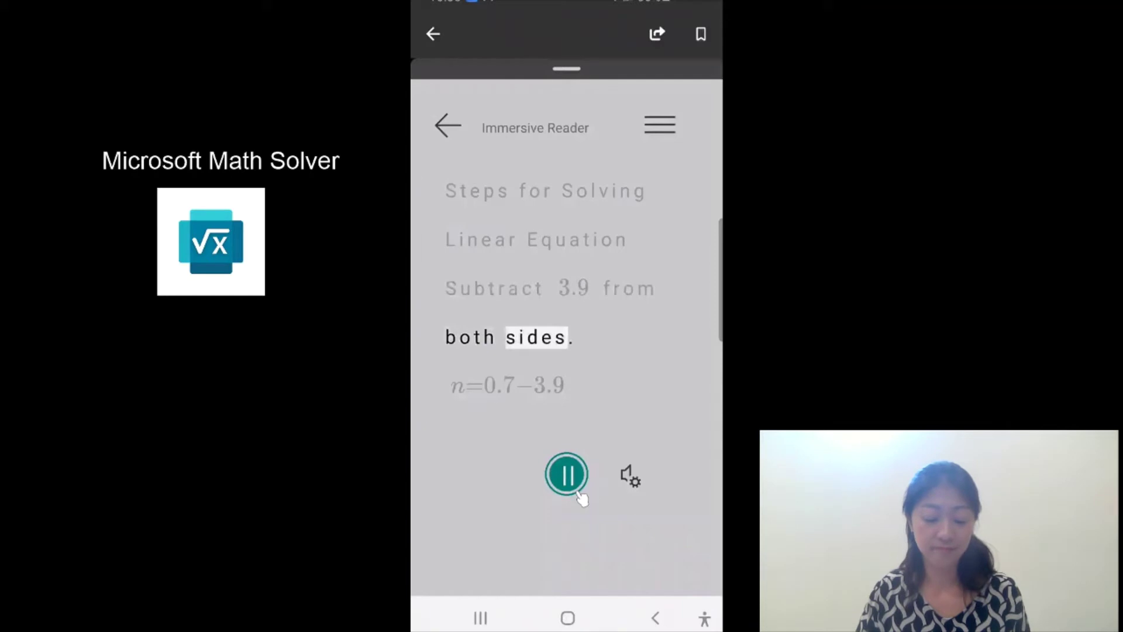
left_click(566, 475)
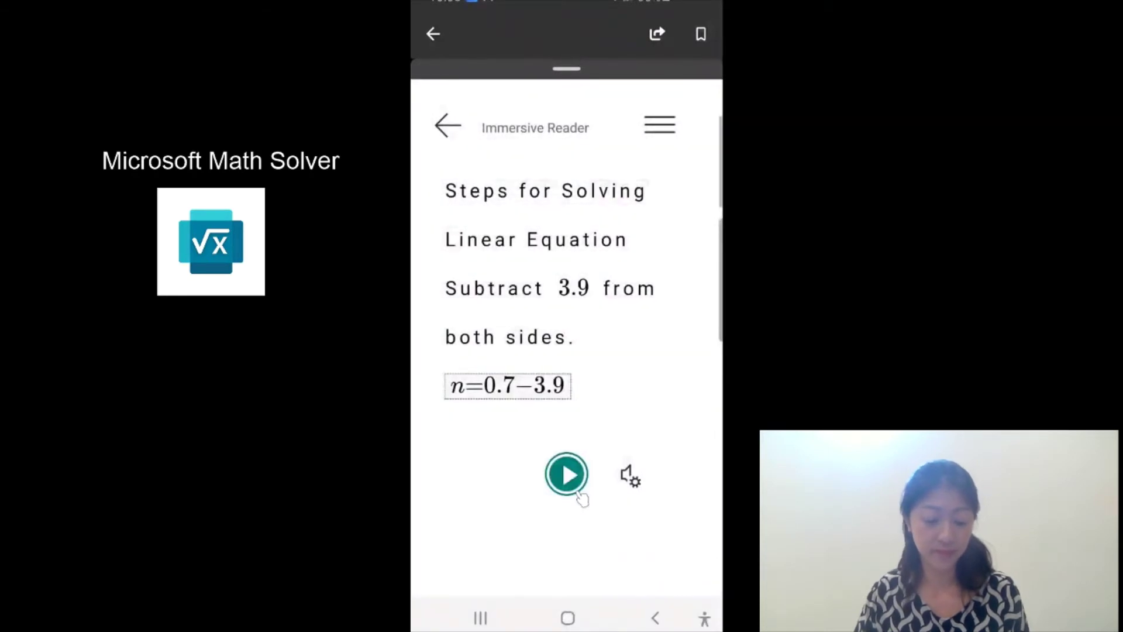
left_click(456, 140)
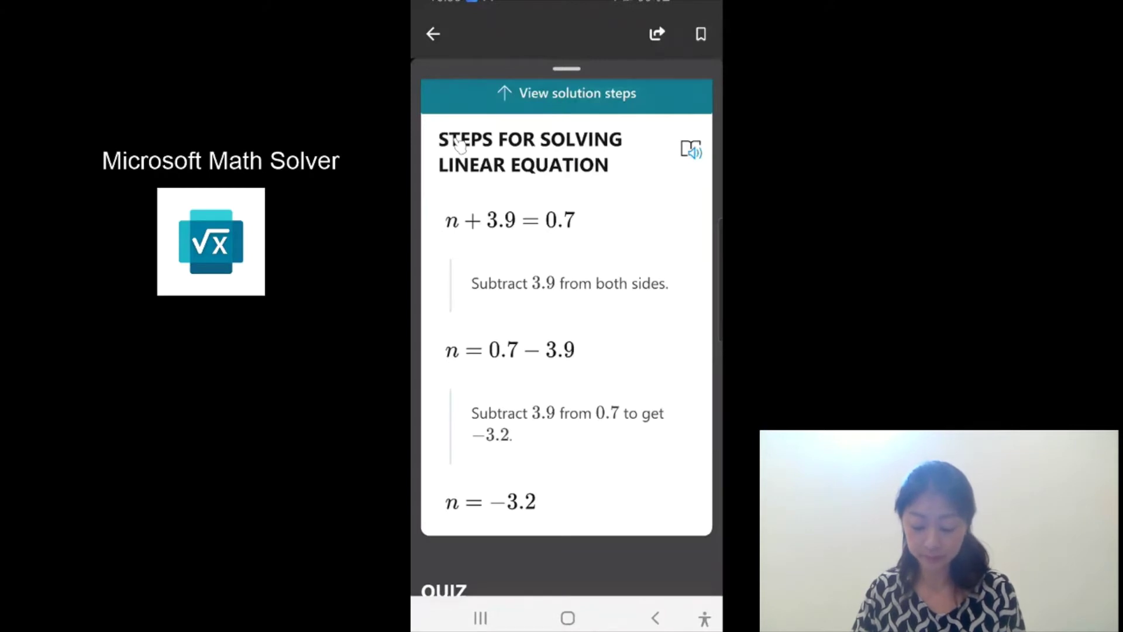
Step: Look through the quiz, videos, related concepts, worksheets, similar problems and sharing option offered beneath the solution
scroll(459, 145, "down", 3)
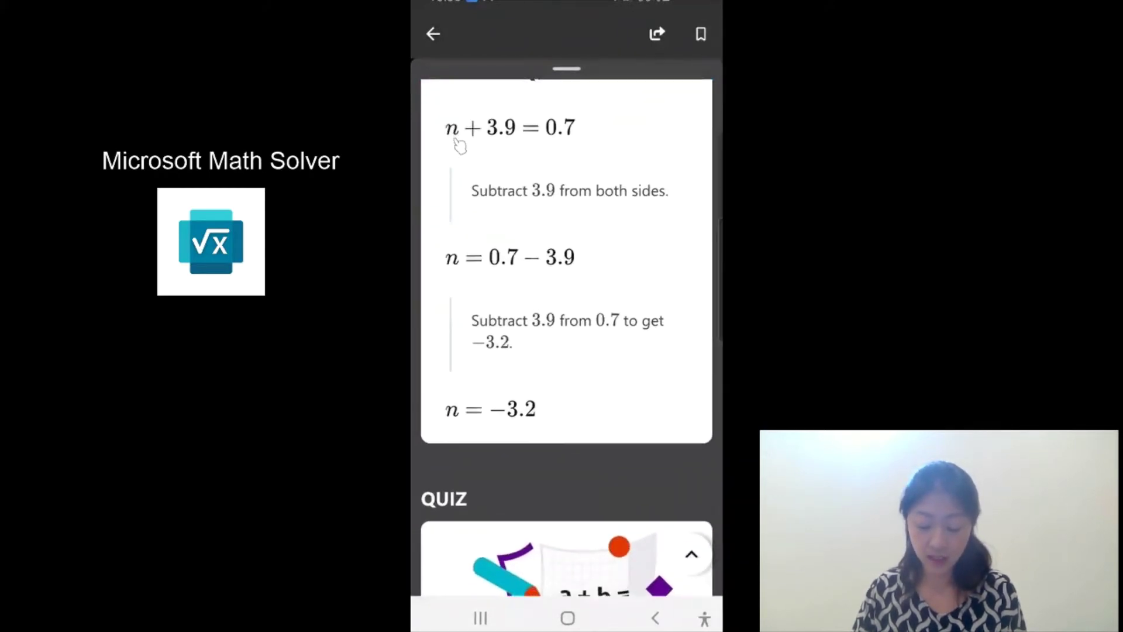
scroll(459, 146, "down", 4)
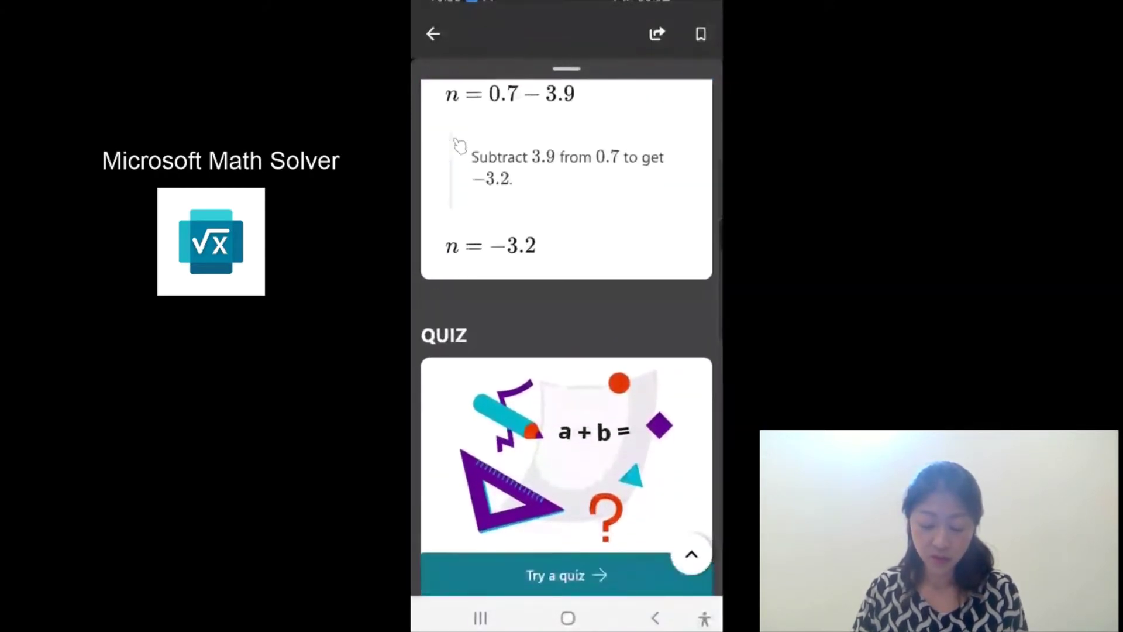
scroll(460, 145, "down", 1)
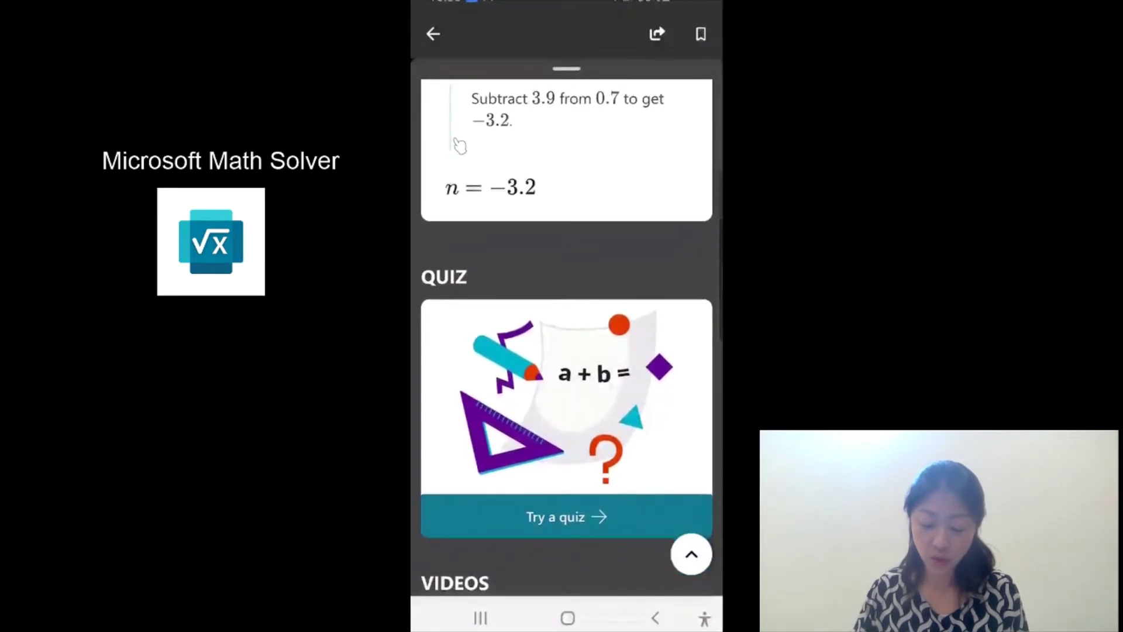
scroll(460, 145, "down", 1)
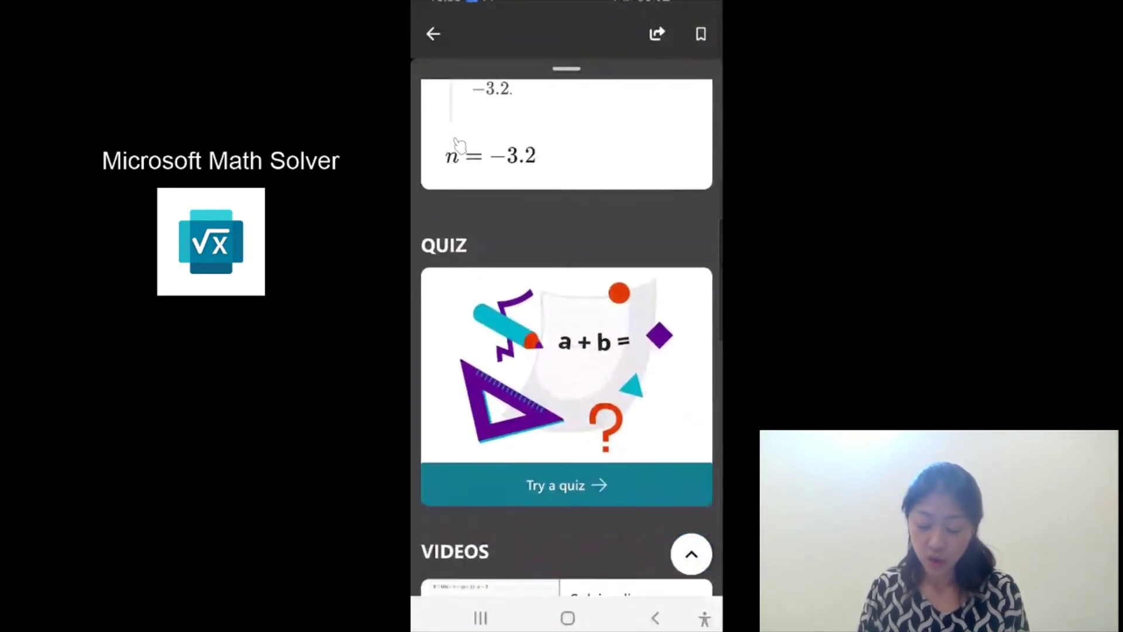
scroll(460, 145, "down", 8)
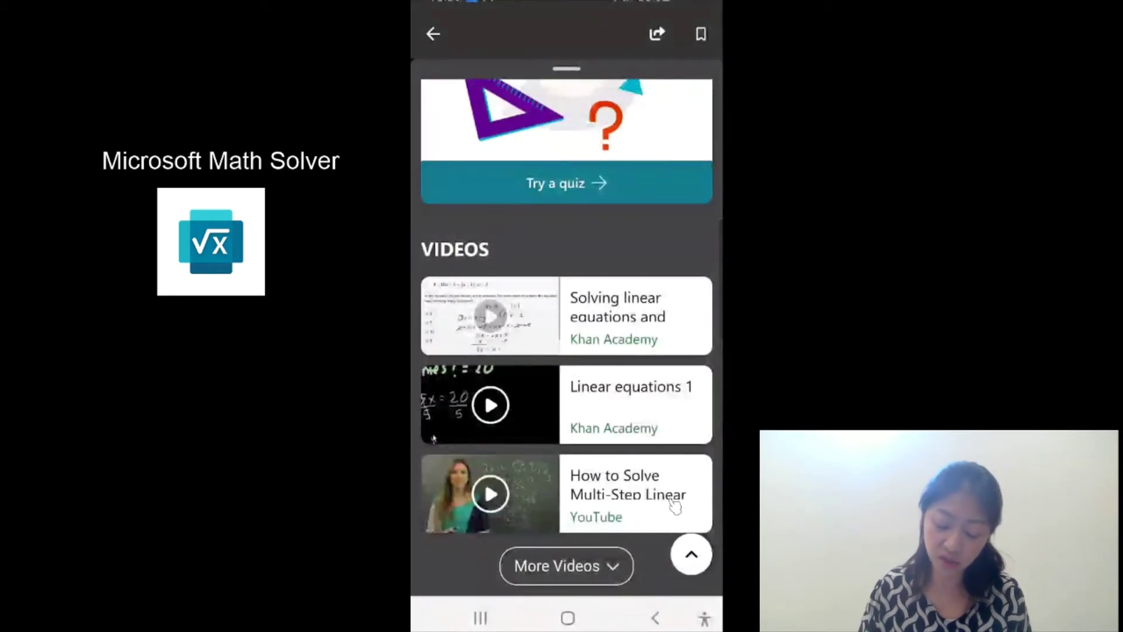
scroll(675, 504, "down", 5)
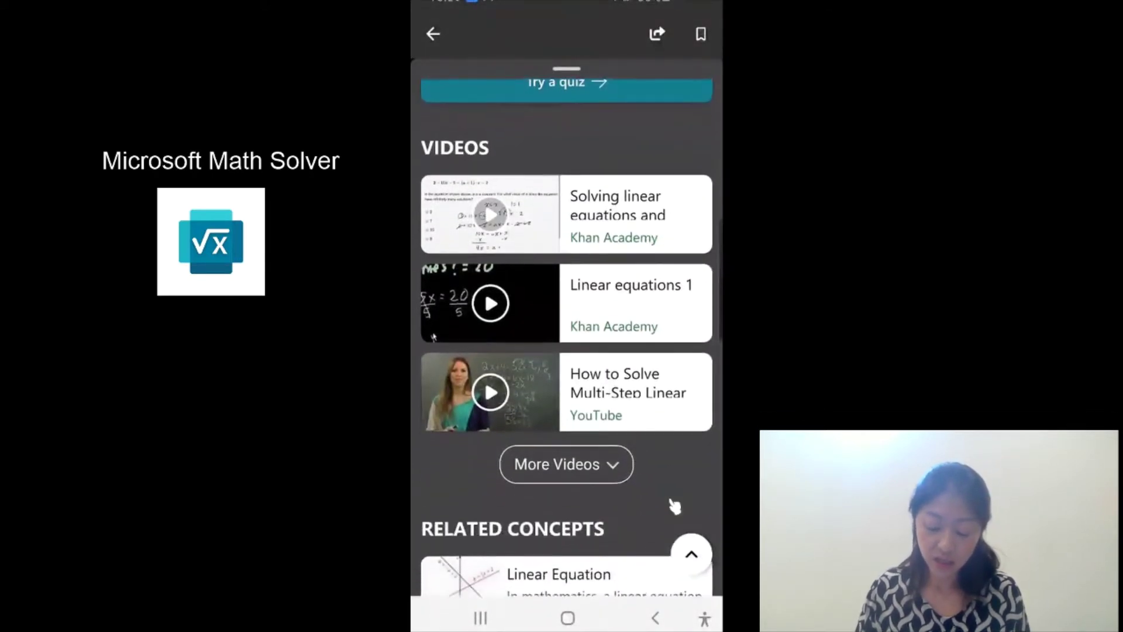
scroll(674, 505, "down", 6)
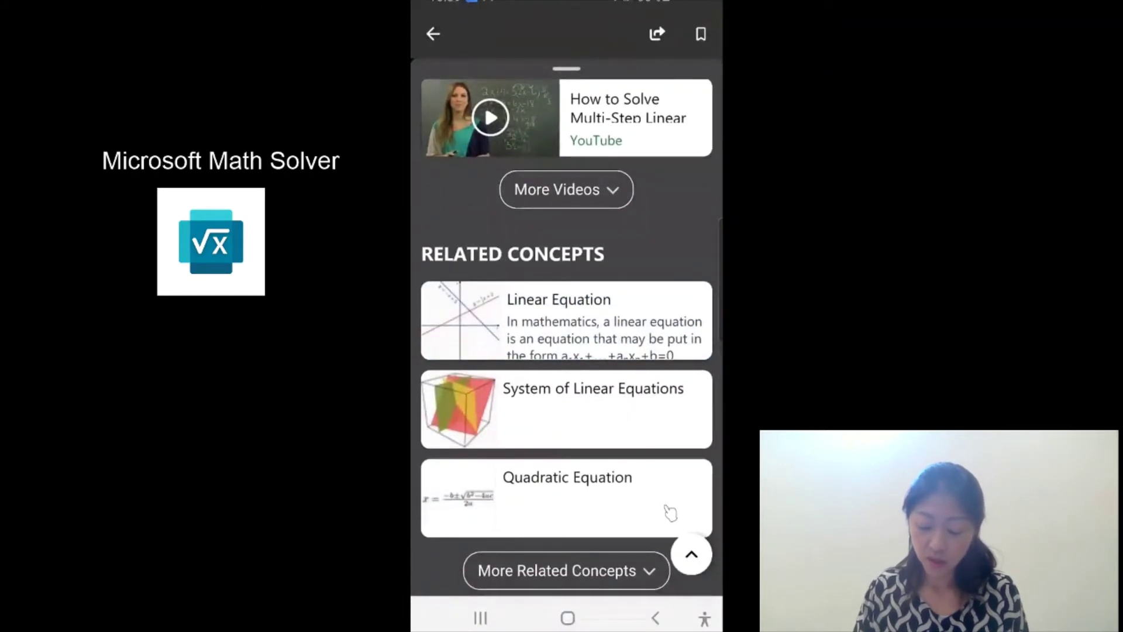
scroll(670, 512, "down", 3)
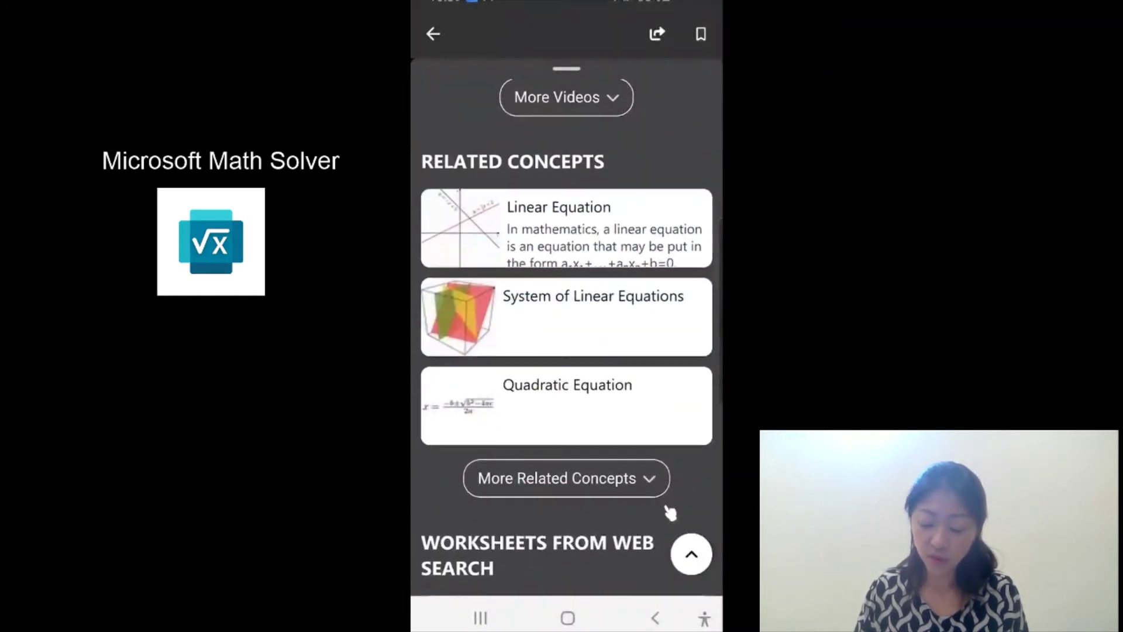
scroll(670, 513, "down", 1)
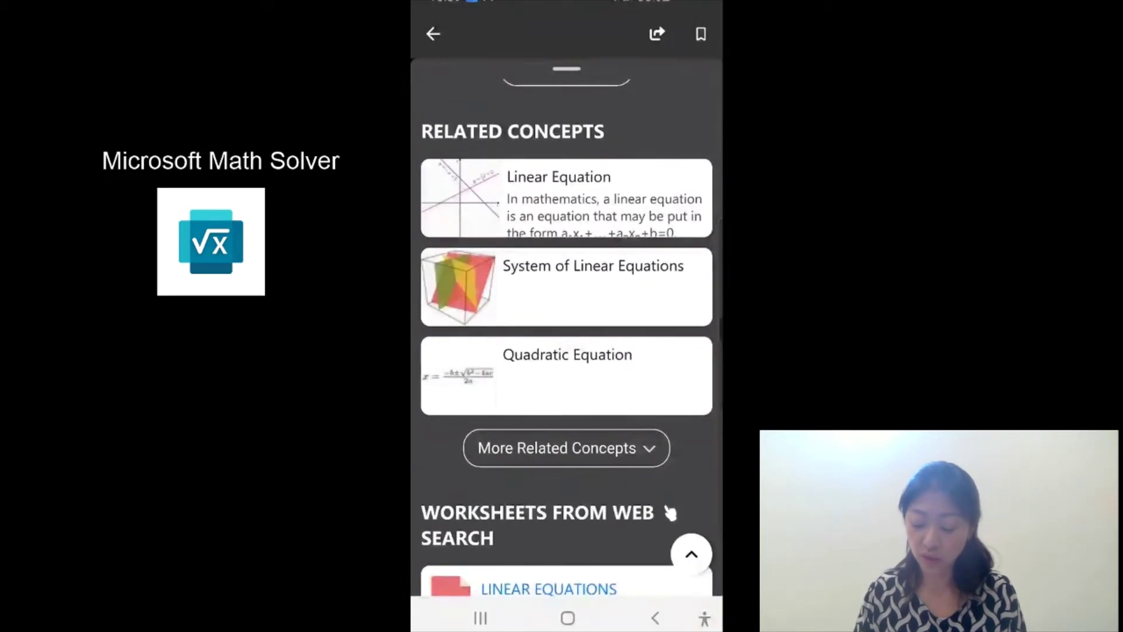
scroll(670, 513, "down", 2)
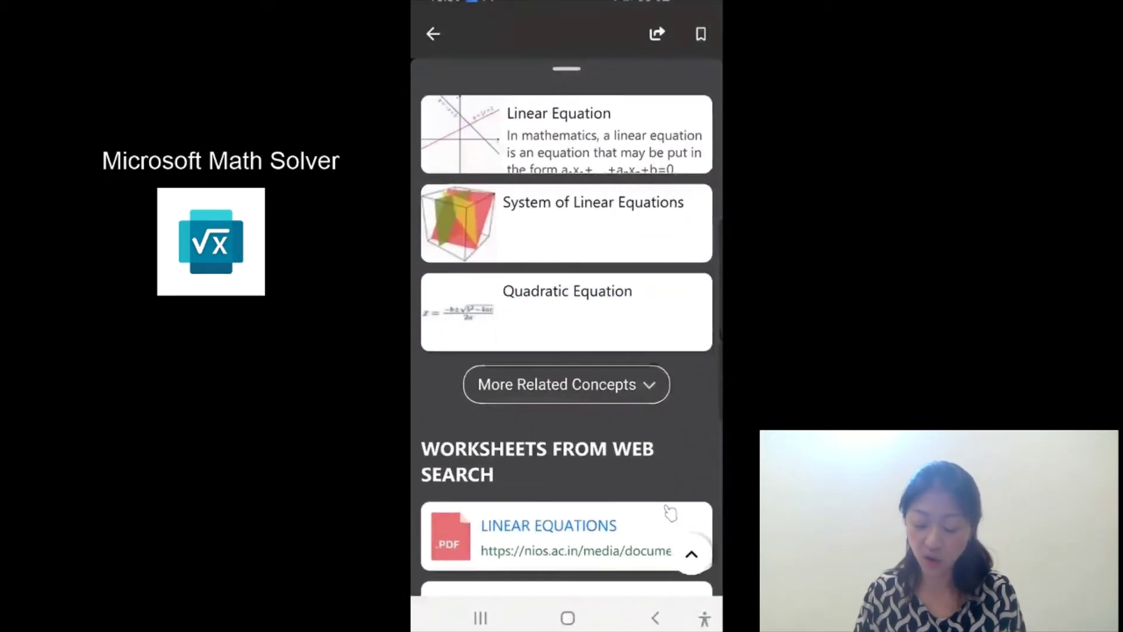
scroll(670, 512, "down", 5)
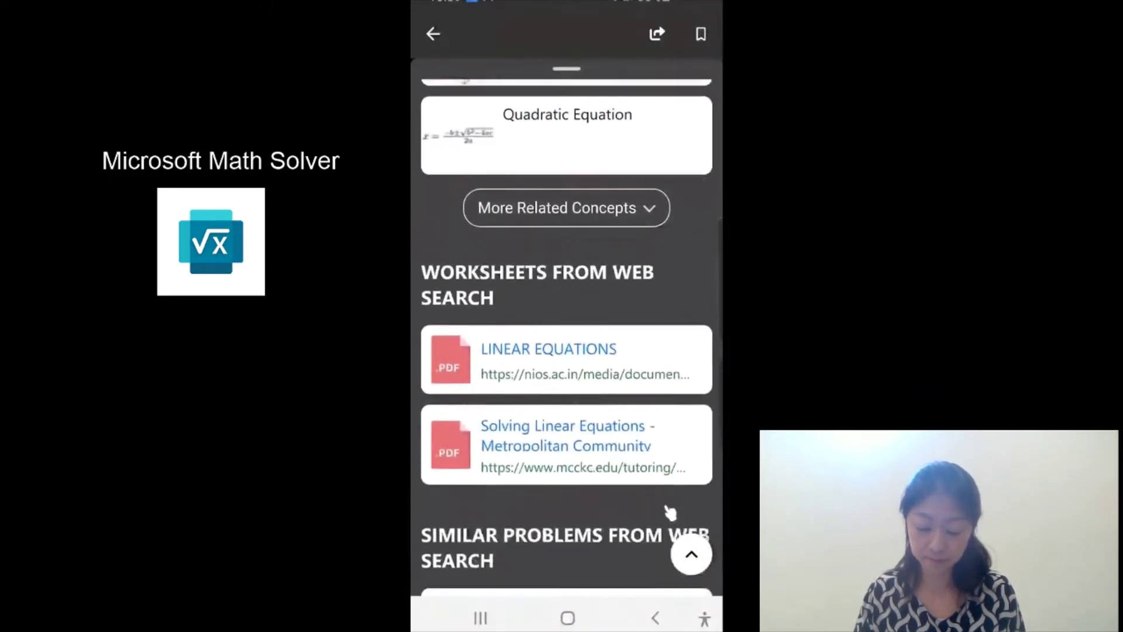
scroll(670, 512, "down", 6)
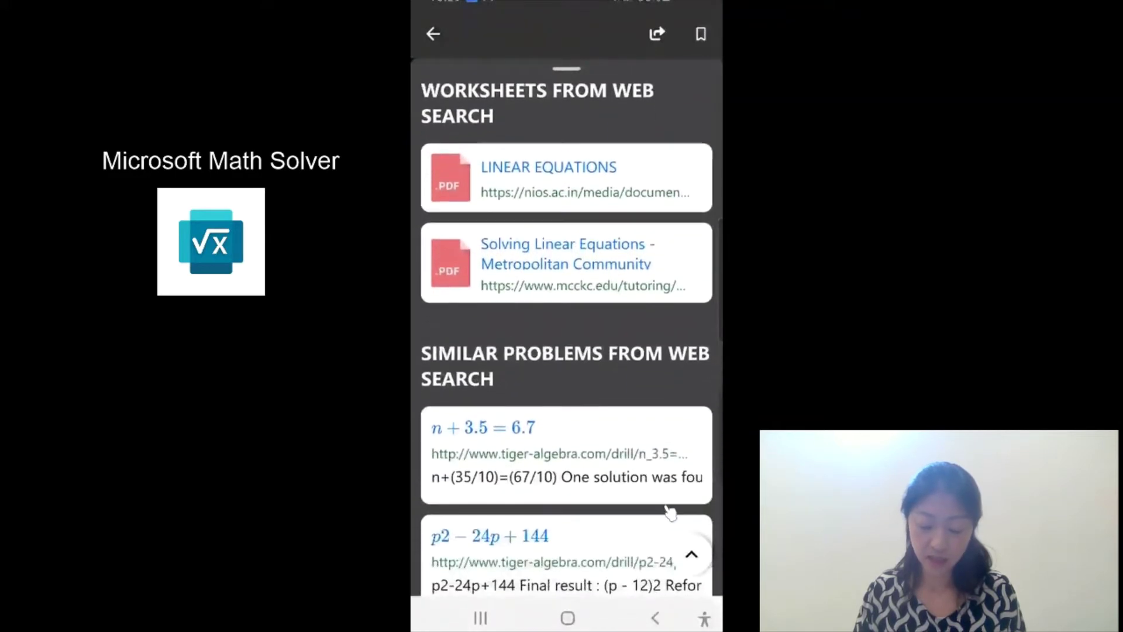
scroll(671, 512, "down", 8)
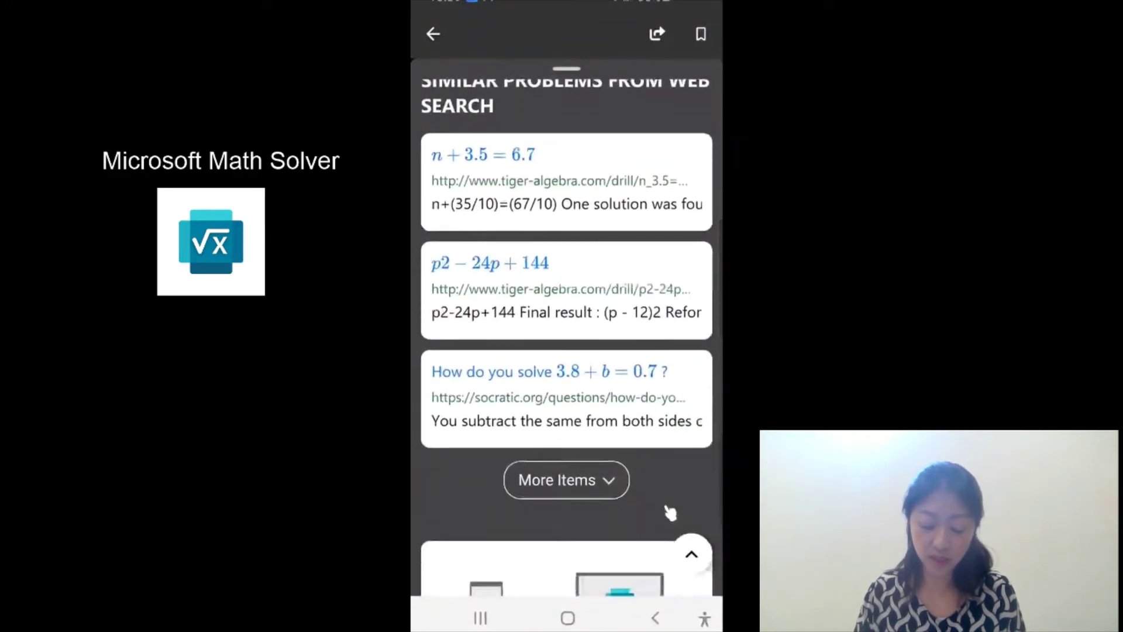
scroll(670, 512, "down", 3)
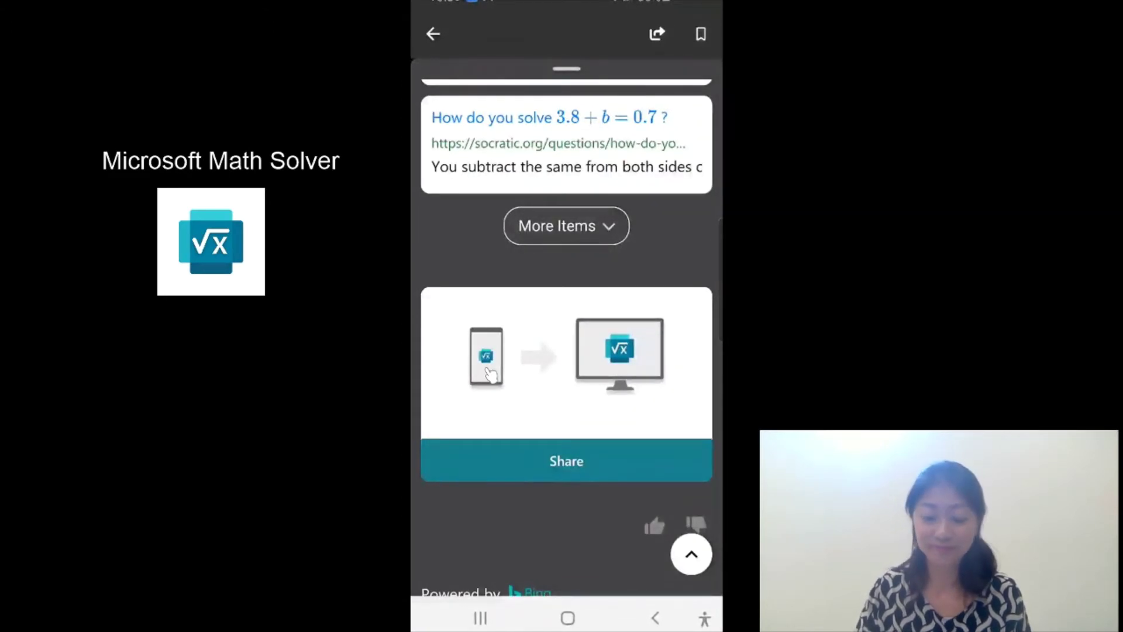
scroll(476, 234, "down", 2)
scroll(474, 238, "up", 1)
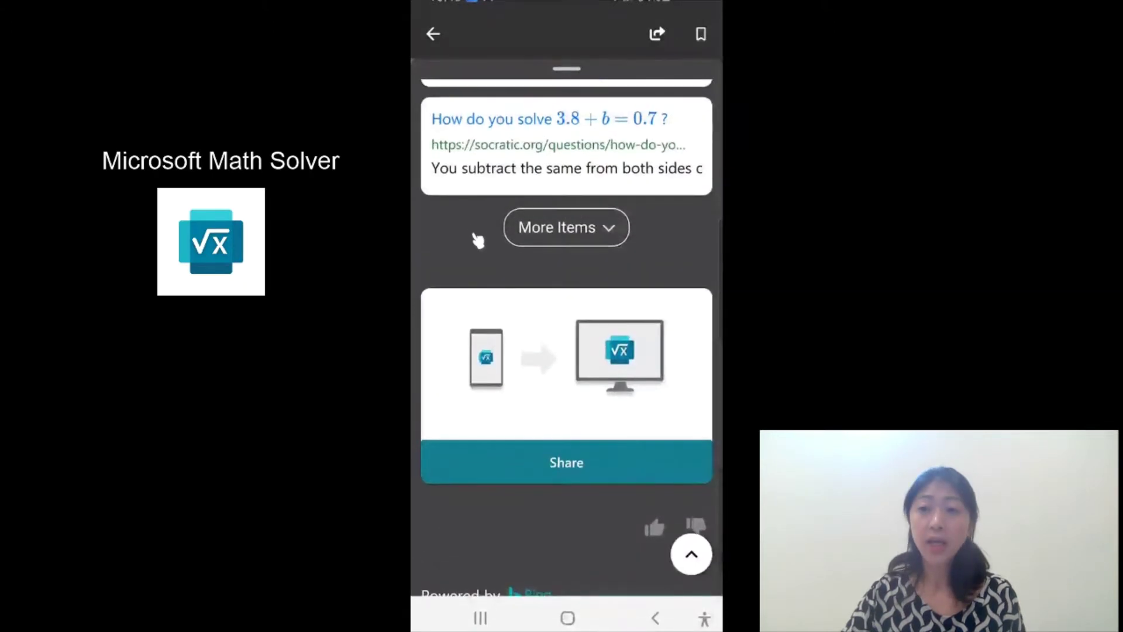
scroll(473, 238, "down", 1)
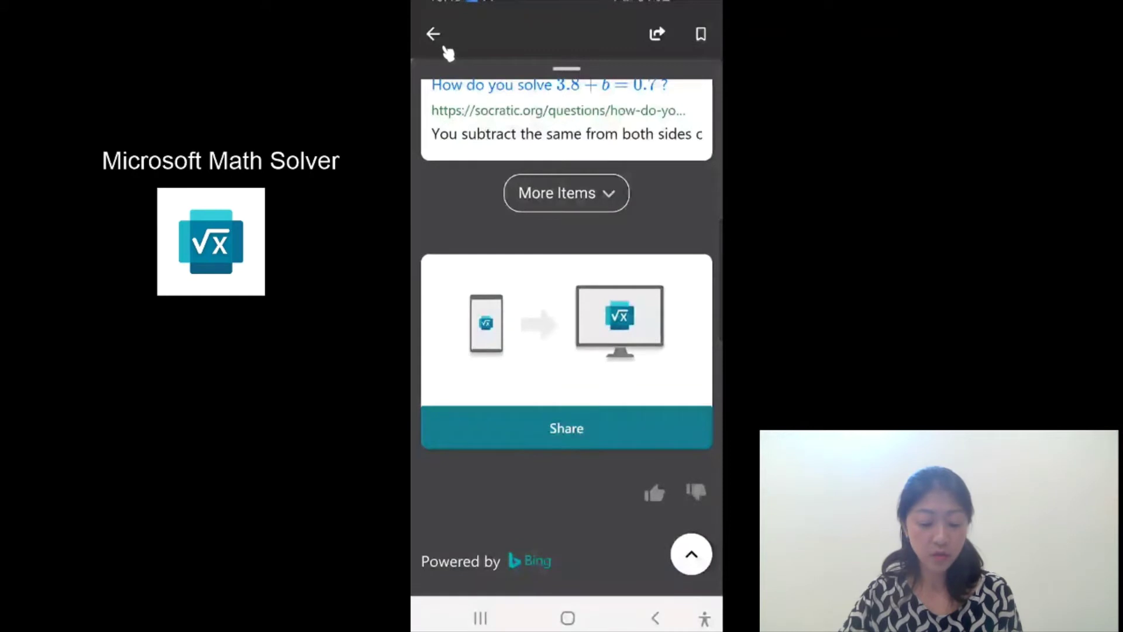
Step: Leave the scanned solution, handwrite the equation 3x + 5 = 1 in Draw mode and submit it for solving
left_click(446, 51)
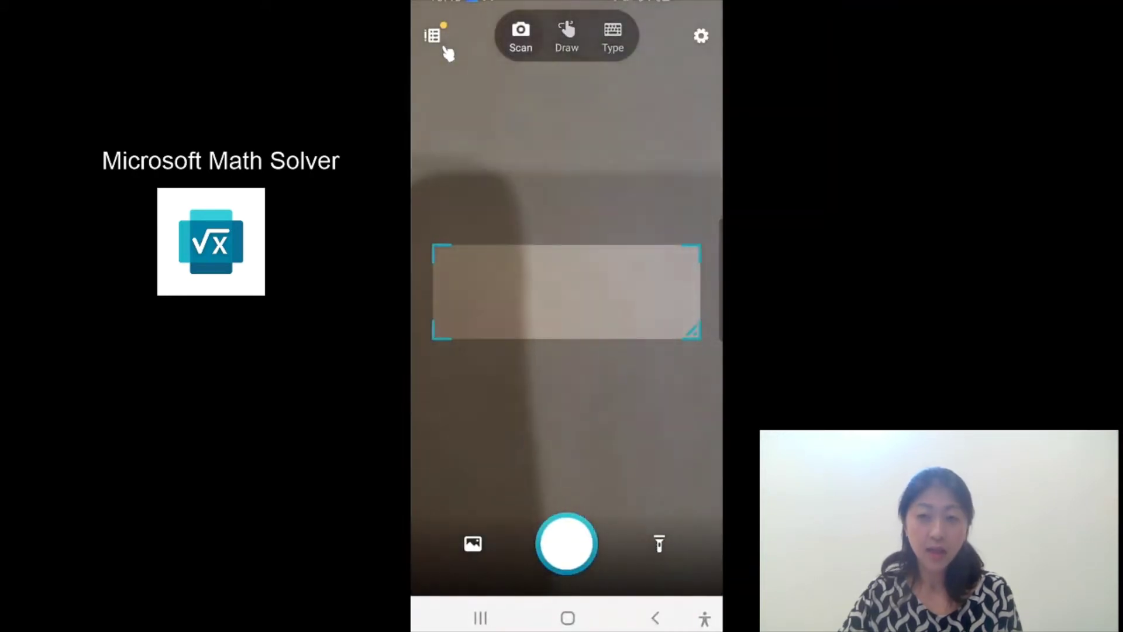
left_click(567, 52)
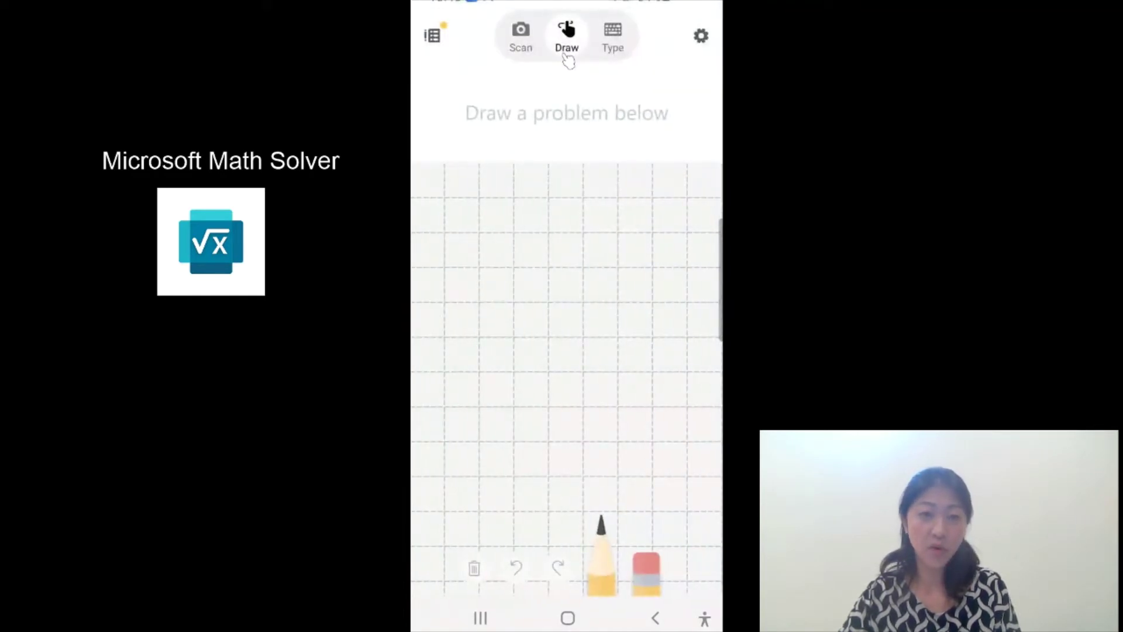
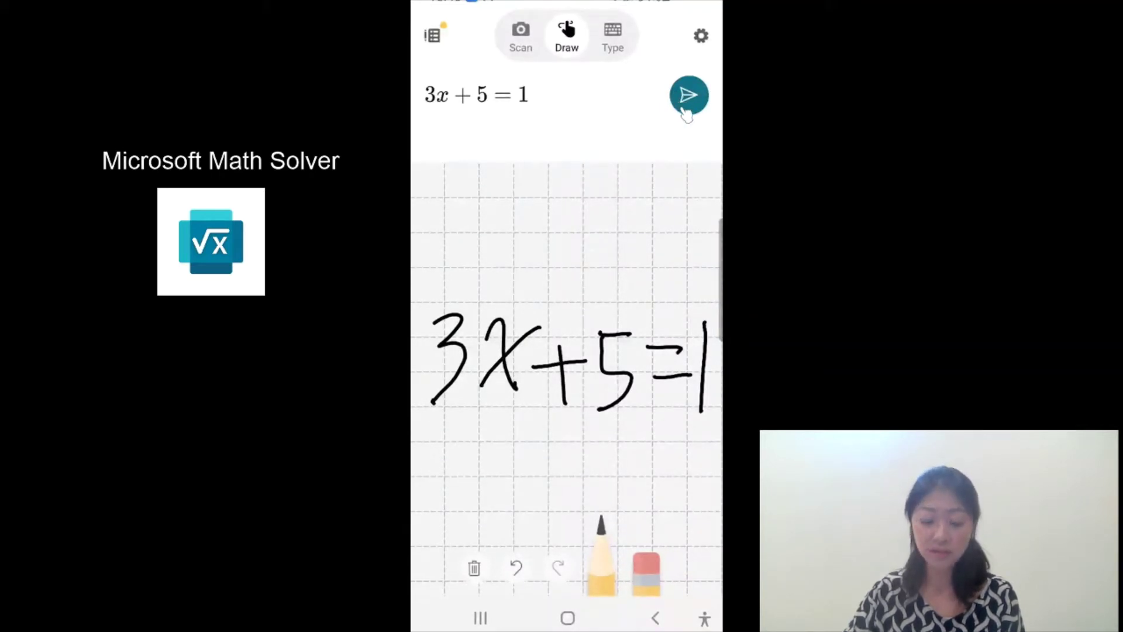
left_click(688, 96)
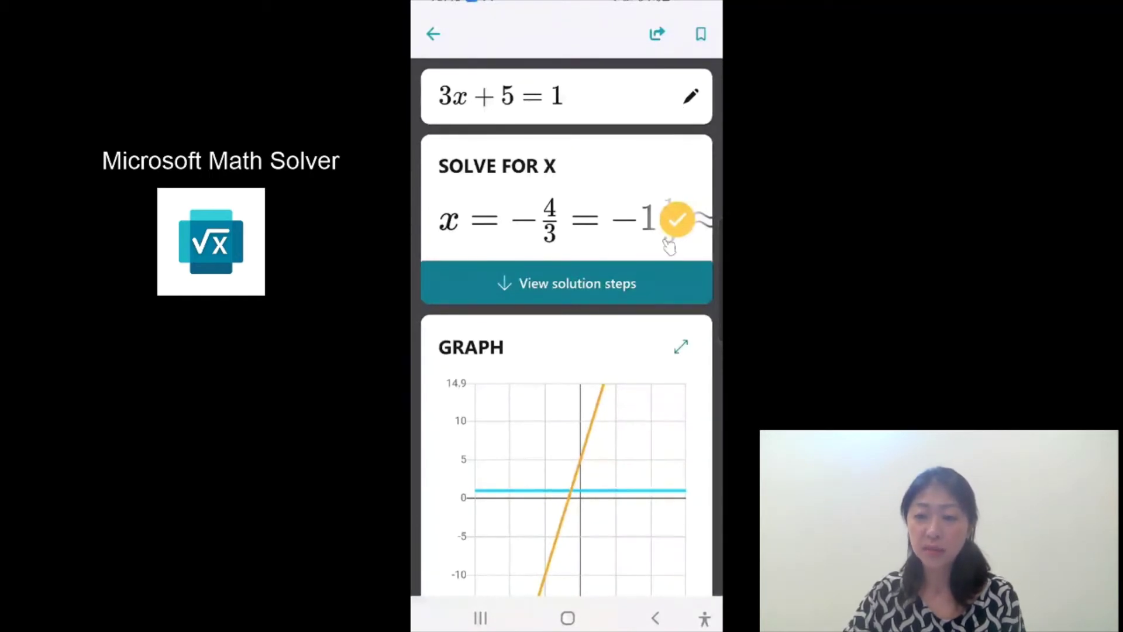
Step: Show the solution steps for 3x + 5 = 1 and read them through to the final line
left_click(571, 290)
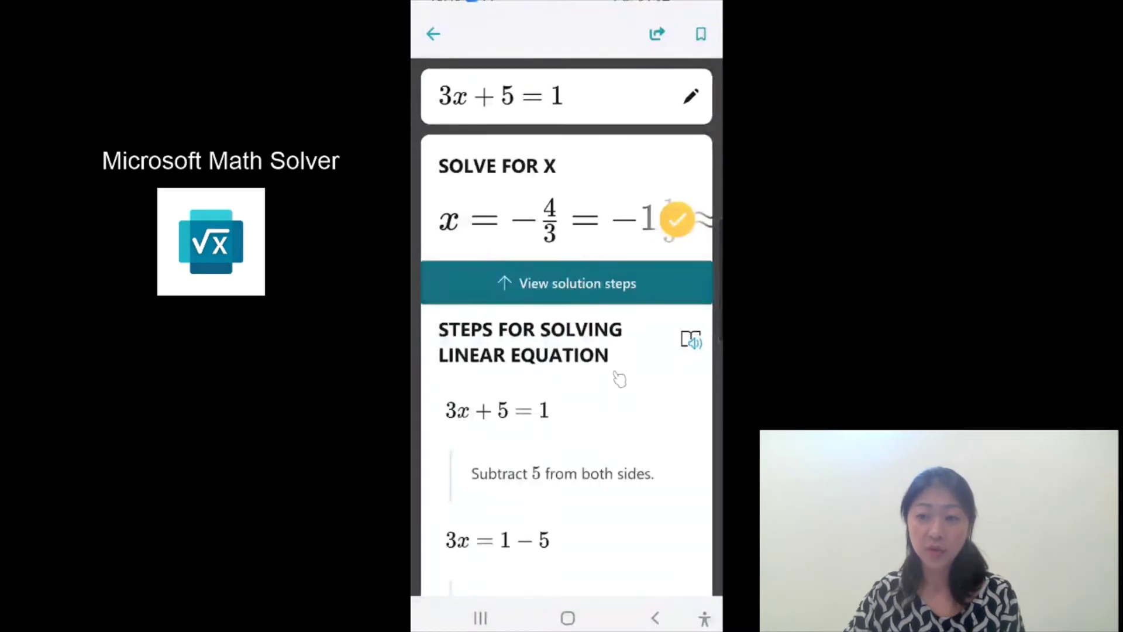
scroll(651, 335, "down", 1)
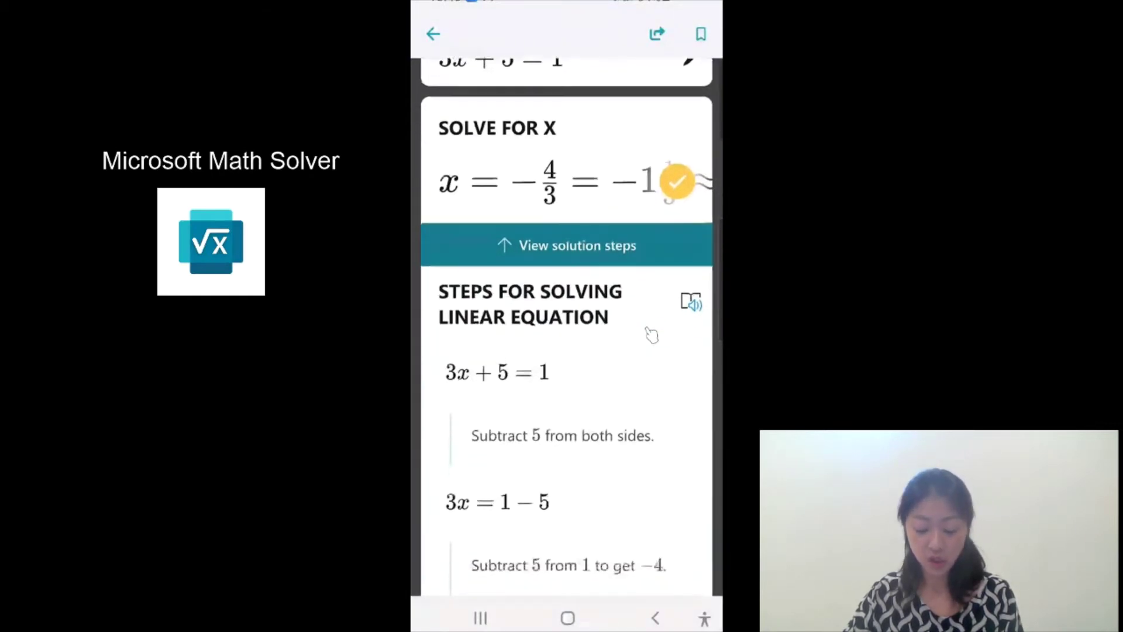
scroll(652, 334, "down", 3)
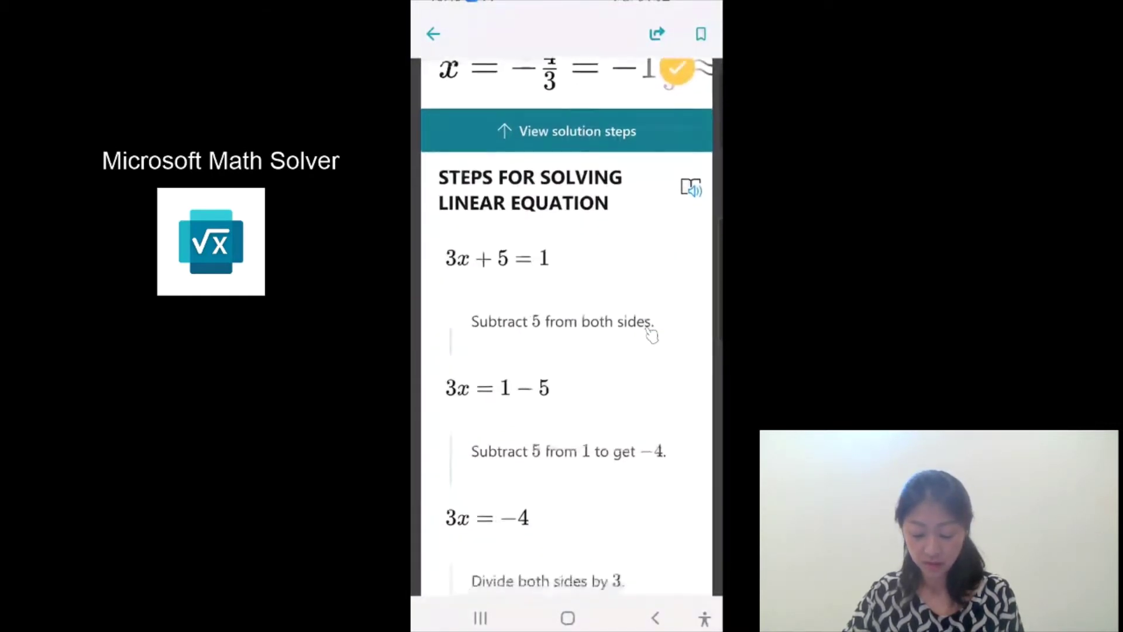
scroll(651, 335, "down", 2)
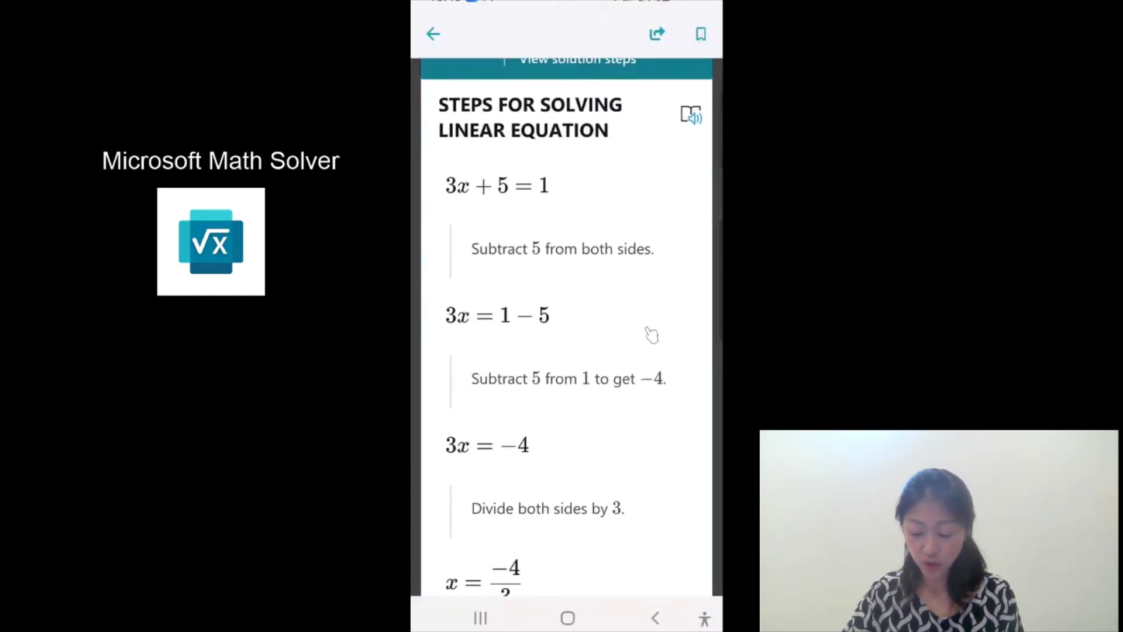
scroll(651, 335, "down", 6)
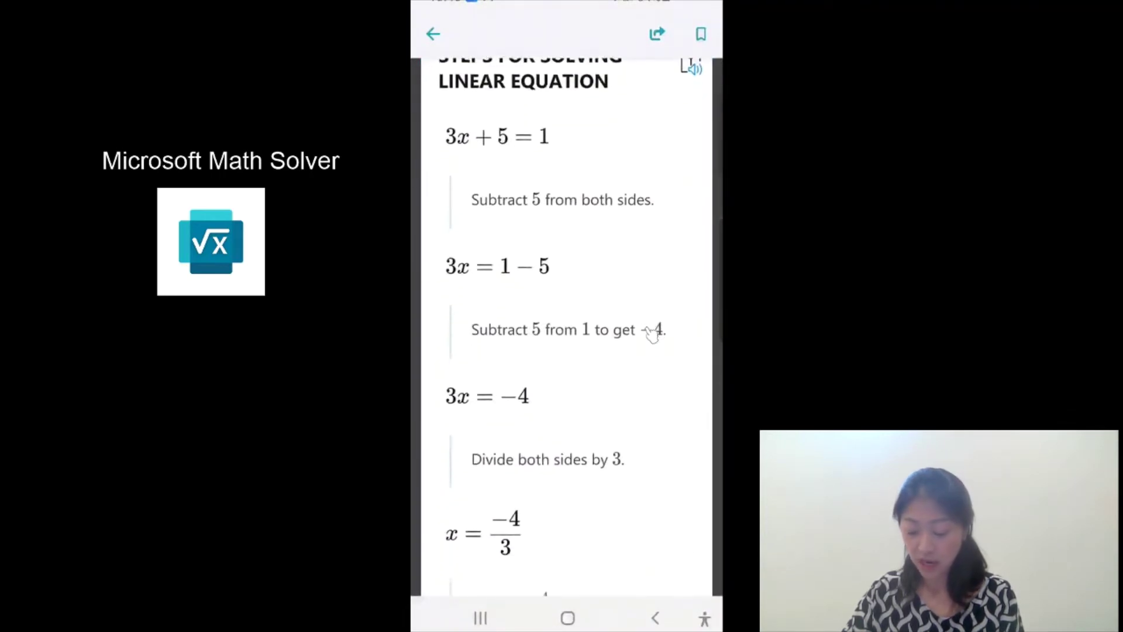
scroll(652, 335, "down", 4)
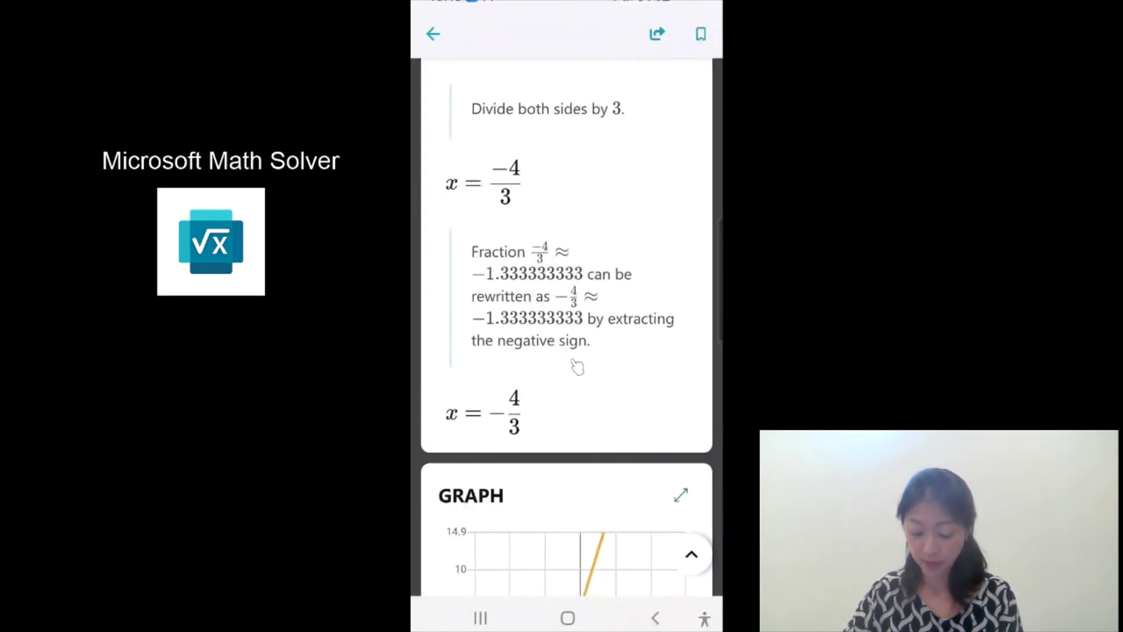
Step: Enlarge the graph of both sides of the equation, inspect points on the 3x + 5 line and return to the solution
scroll(610, 391, "down", 6)
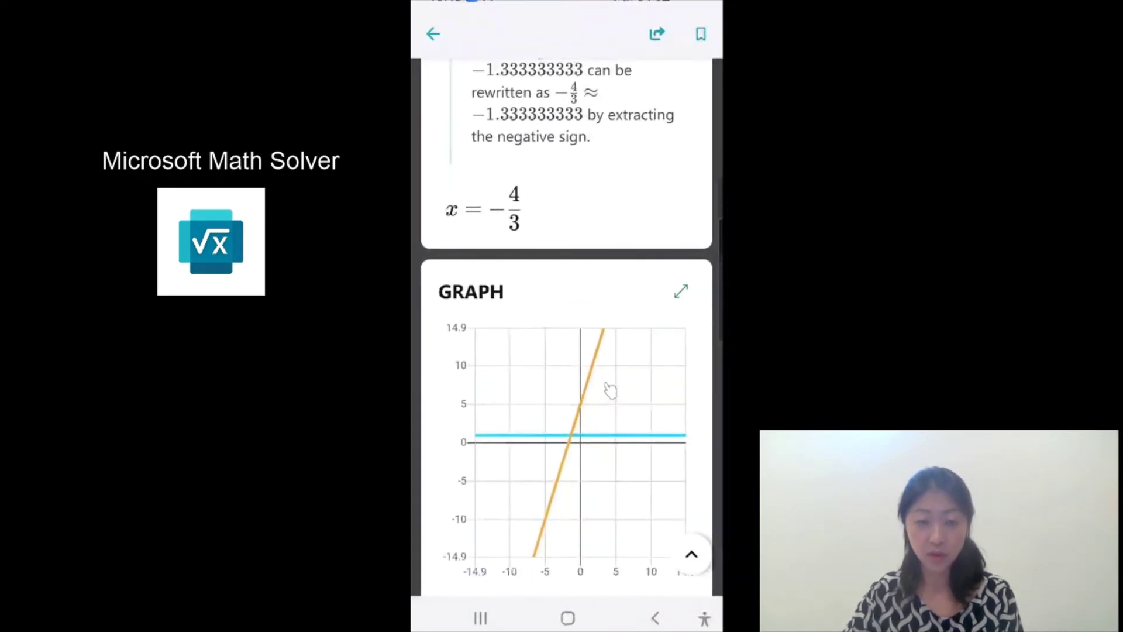
scroll(610, 390, "down", 2)
scroll(610, 390, "down", 1)
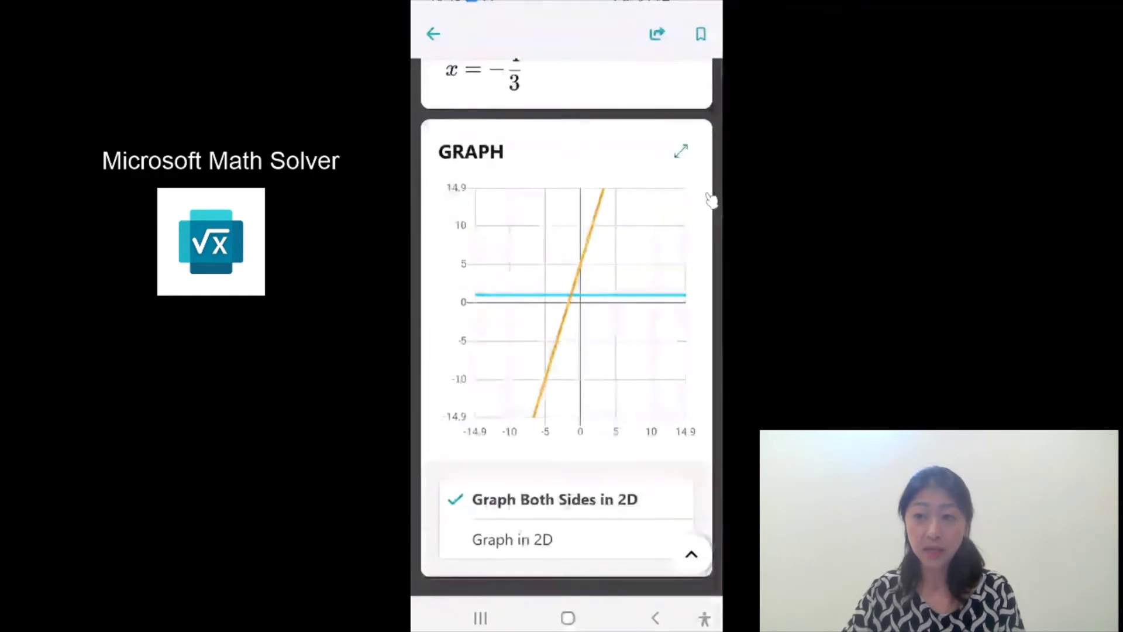
left_click(688, 169)
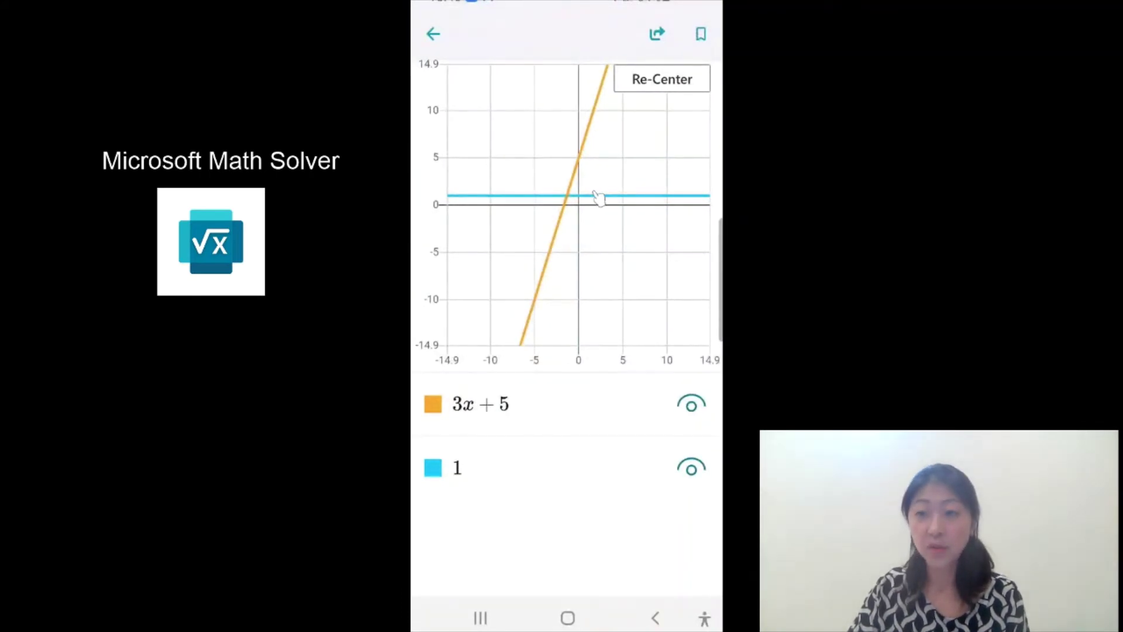
left_click(585, 172)
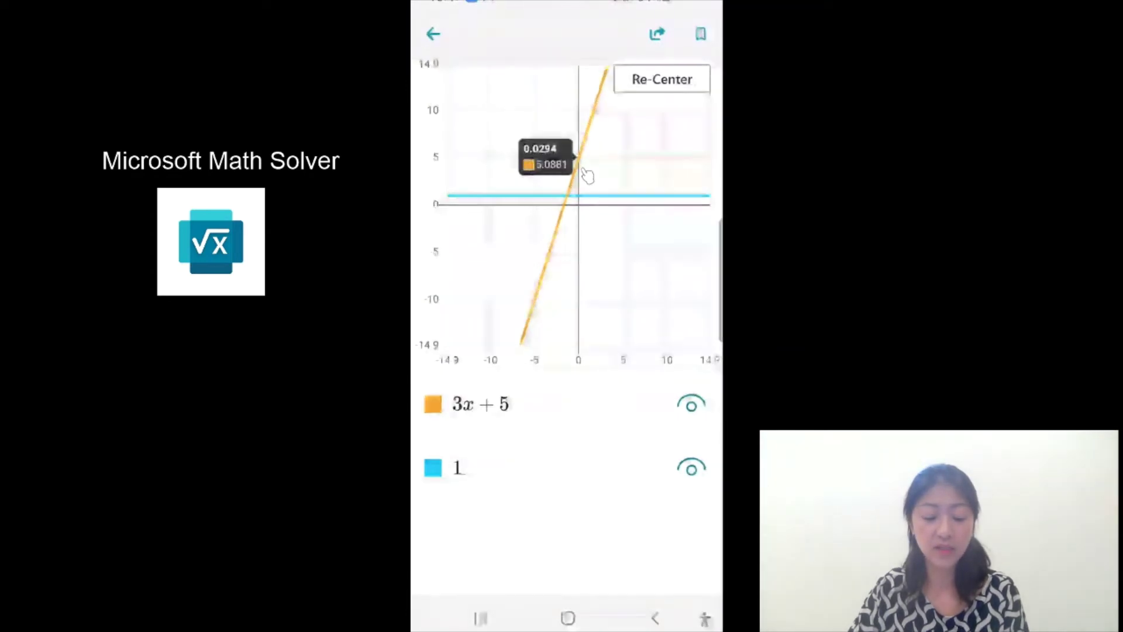
left_click(575, 198)
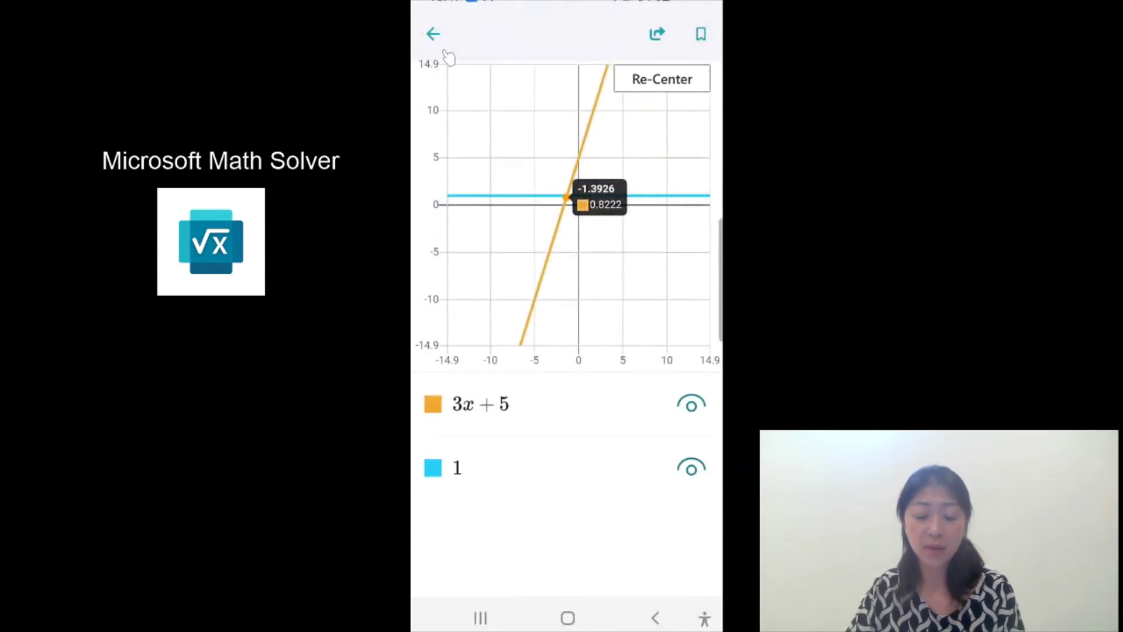
left_click(434, 35)
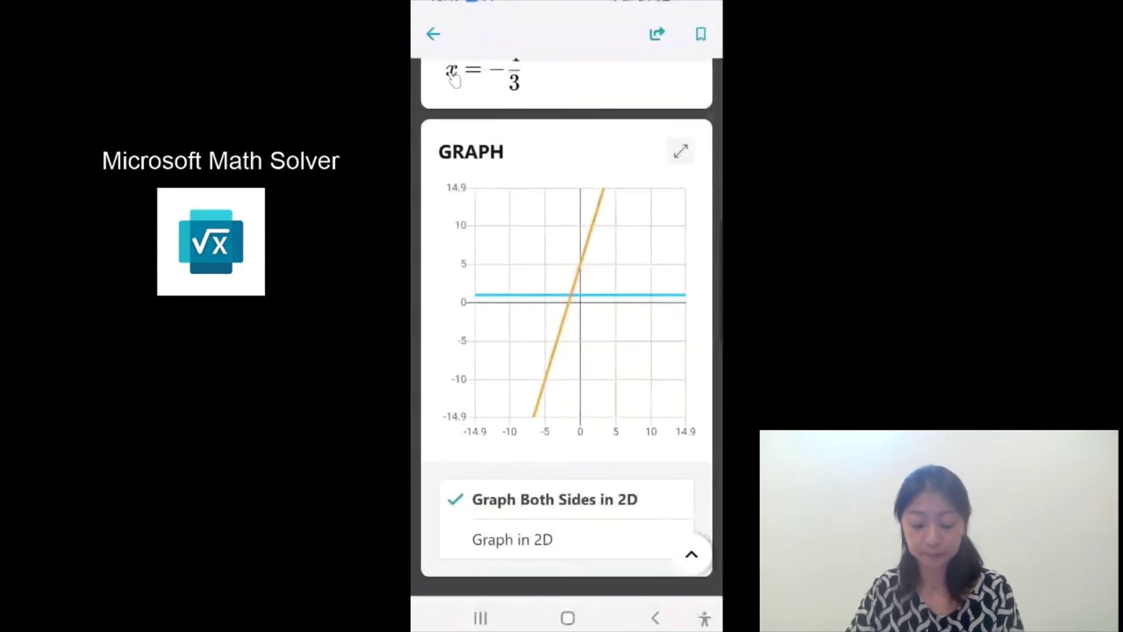
Step: Look through the graph options, quiz, videos, related concepts, worksheets and similar problems offered for 3x + 5 = 1
scroll(632, 327, "down", 5)
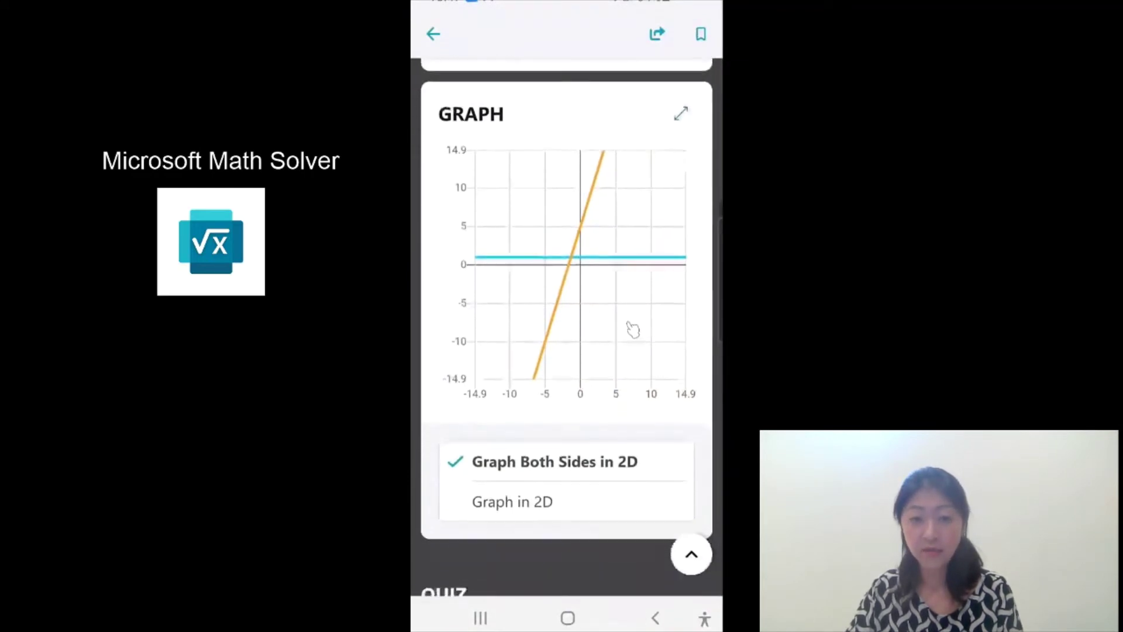
scroll(633, 325, "down", 3)
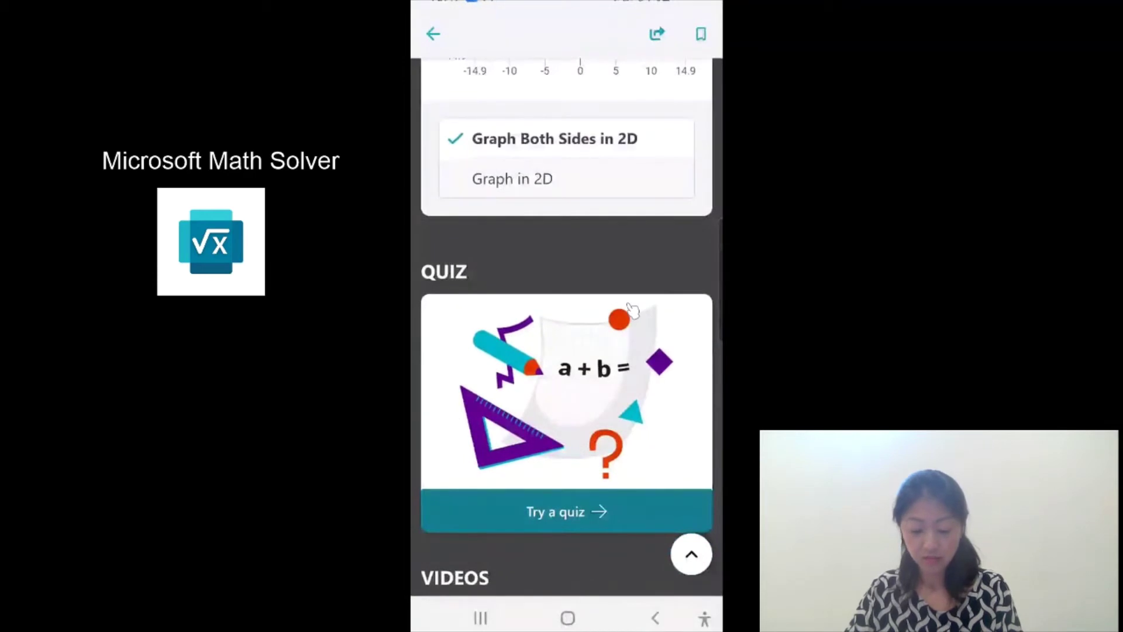
left_click_drag(629, 296, 659, 251)
scroll(659, 251, "down", 2)
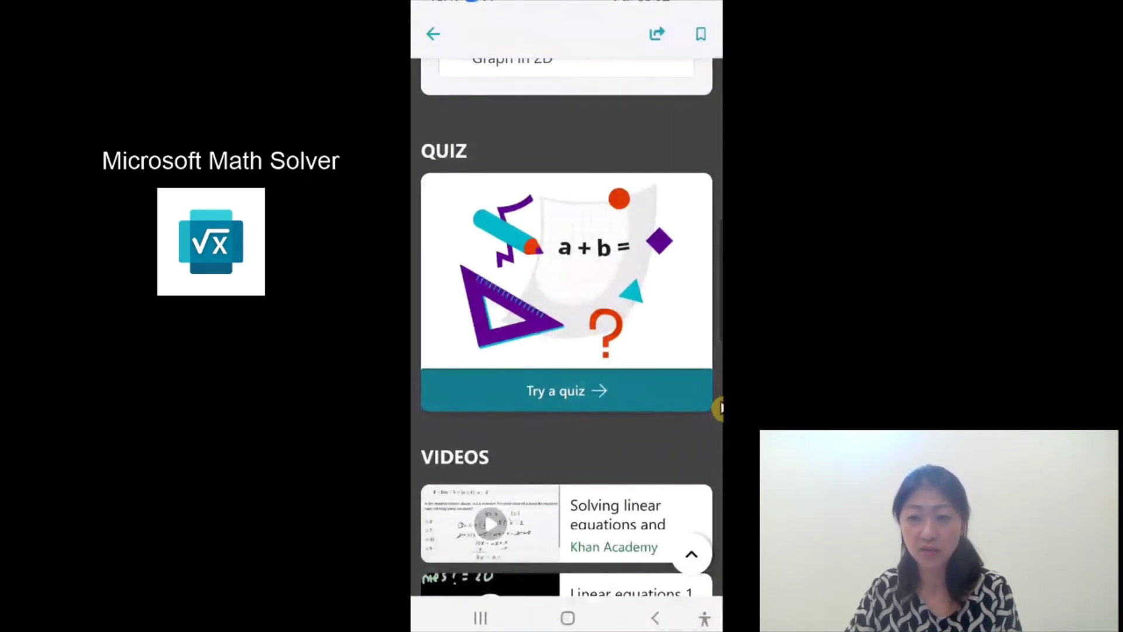
scroll(594, 323, "down", 5)
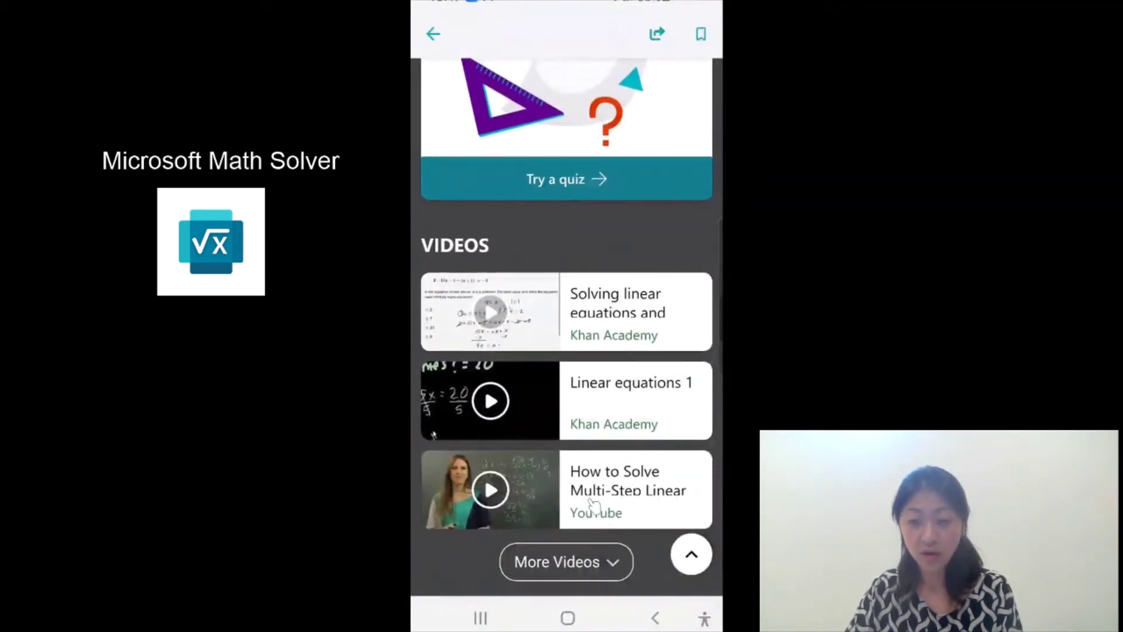
scroll(597, 325, "down", 4)
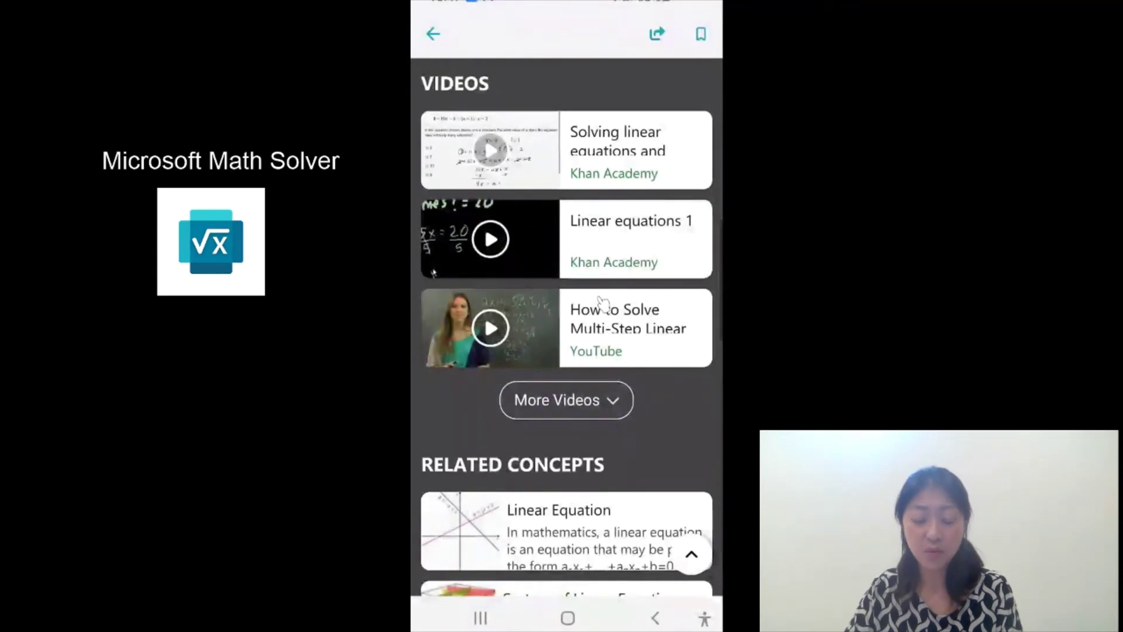
scroll(573, 269, "down", 5)
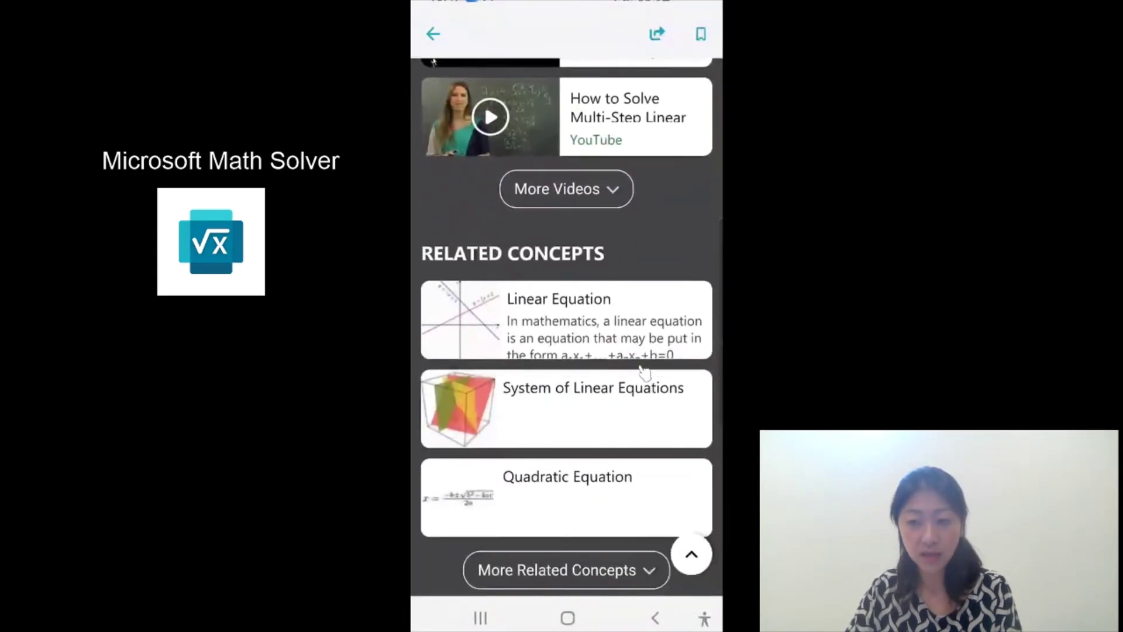
scroll(572, 269, "down", 6)
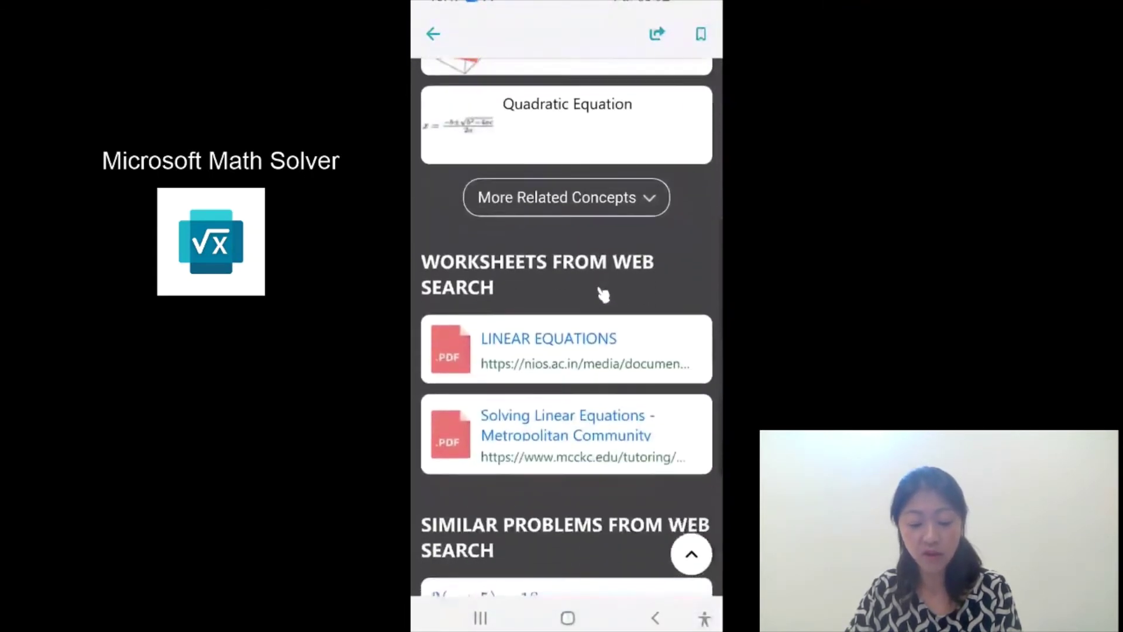
scroll(609, 299, "down", 2)
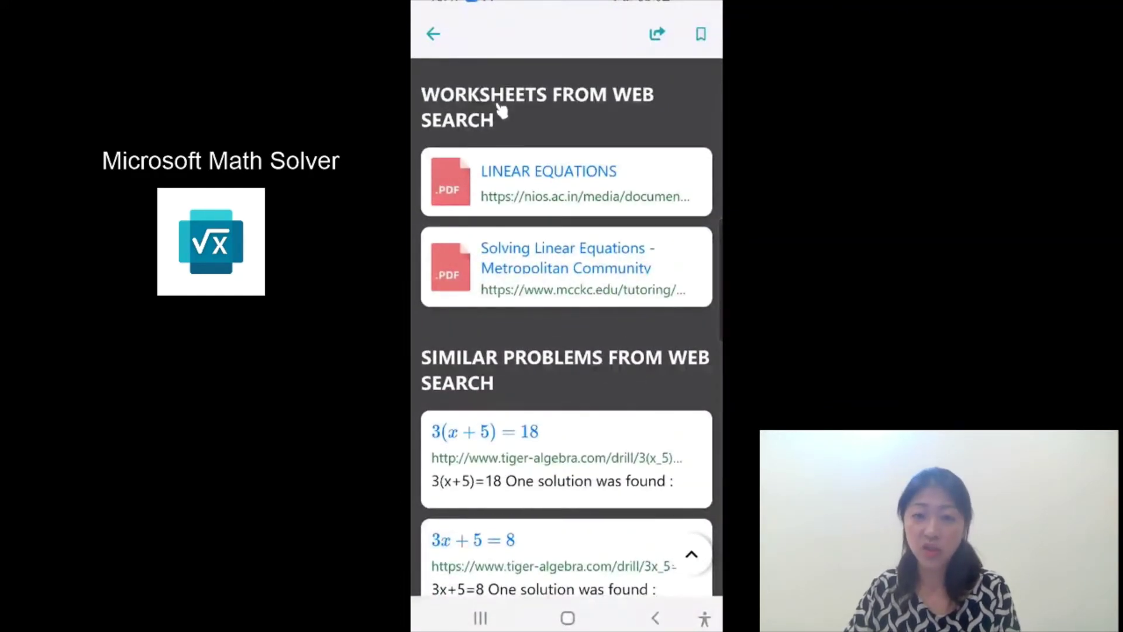
scroll(608, 298, "down", 6)
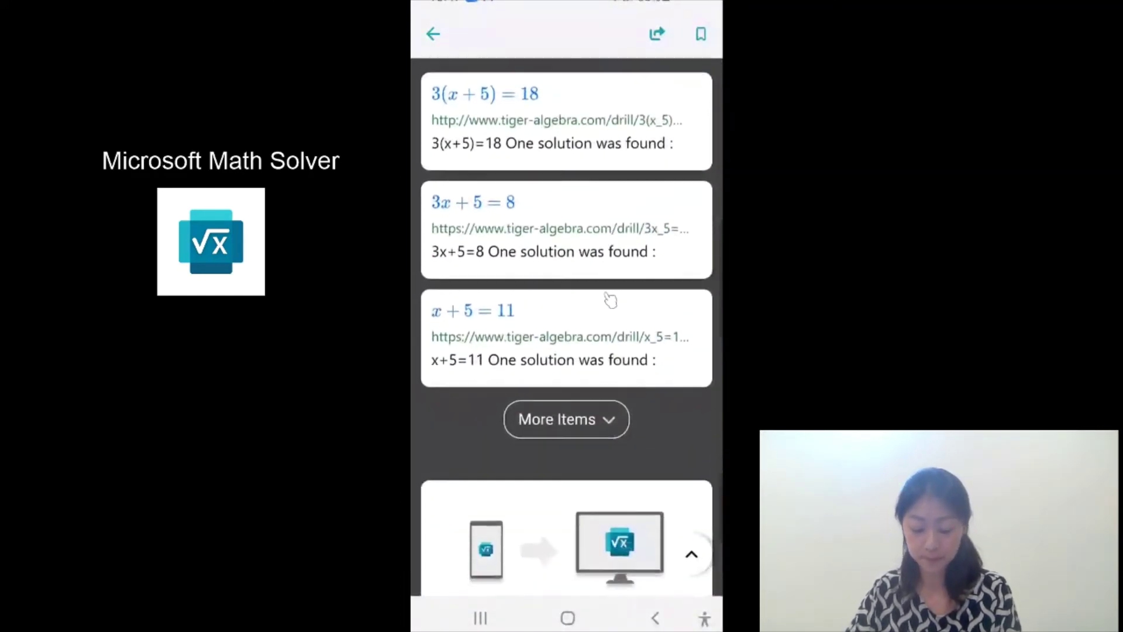
scroll(612, 301, "down", 2)
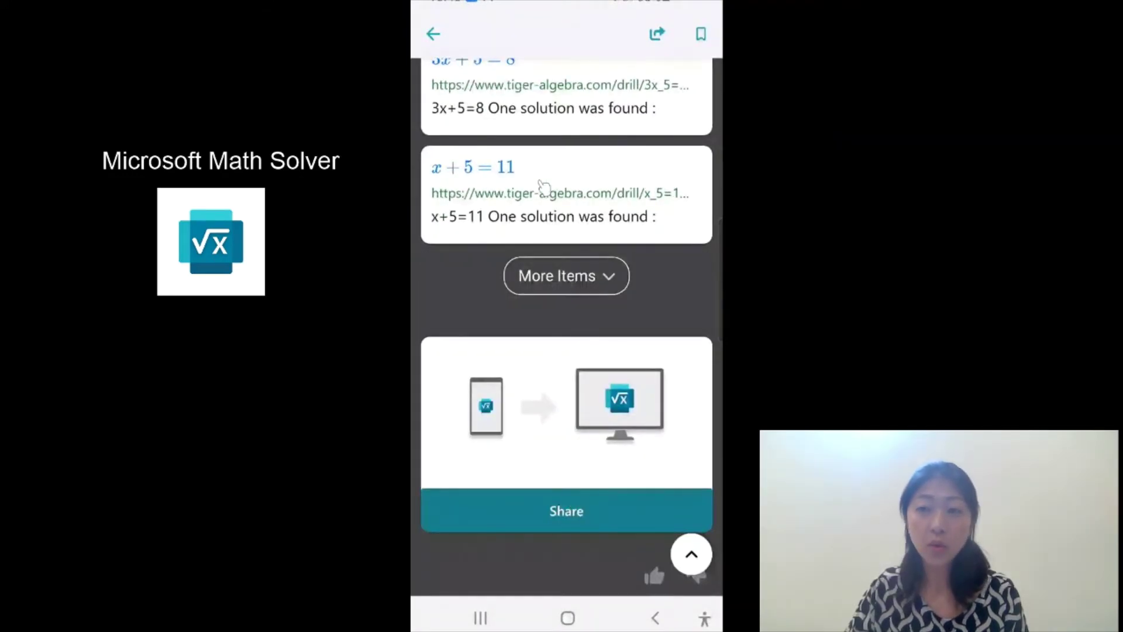
scroll(539, 186, "up", 3)
scroll(504, 71, "up", 1)
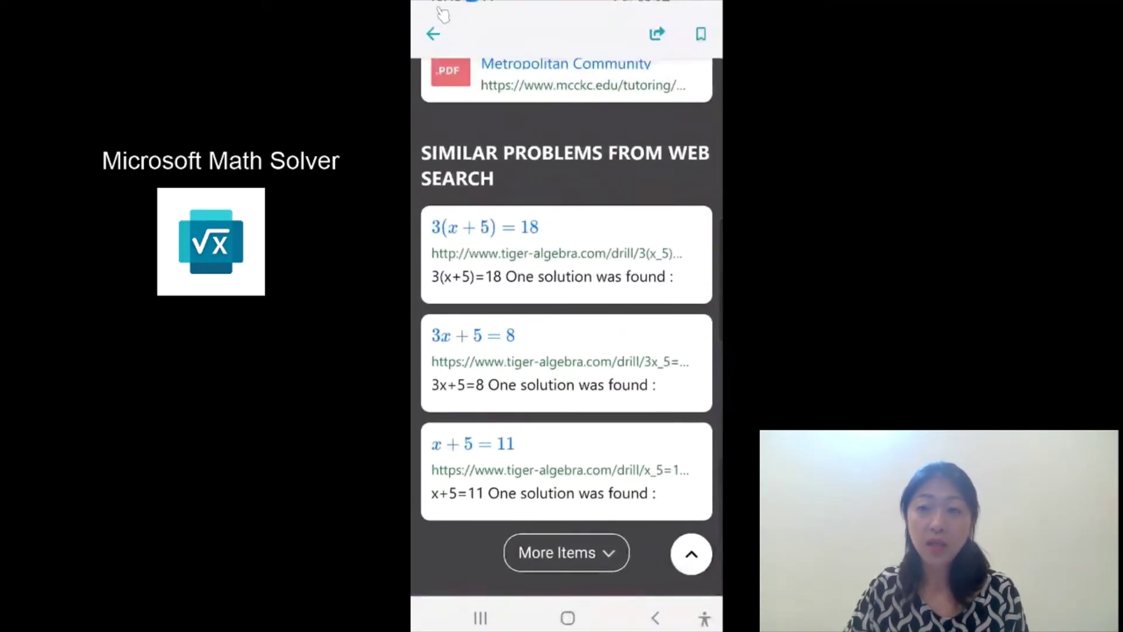
Step: Leave the solution, switch to Type mode and look through the function and letter keypads before returning to the numbers
left_click(434, 37)
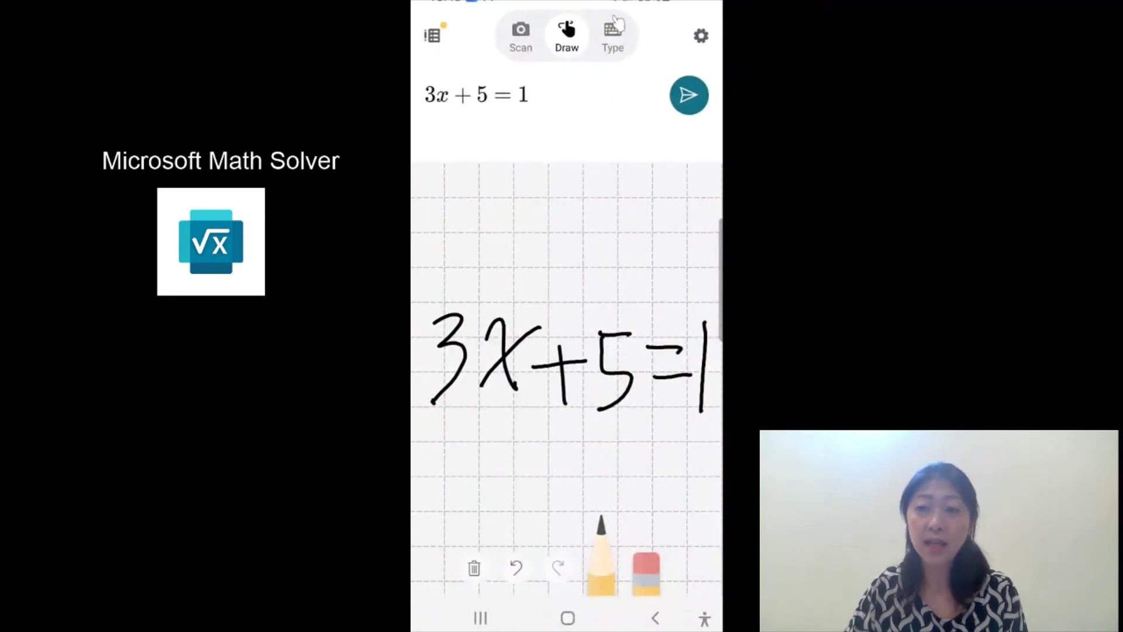
left_click(637, 57)
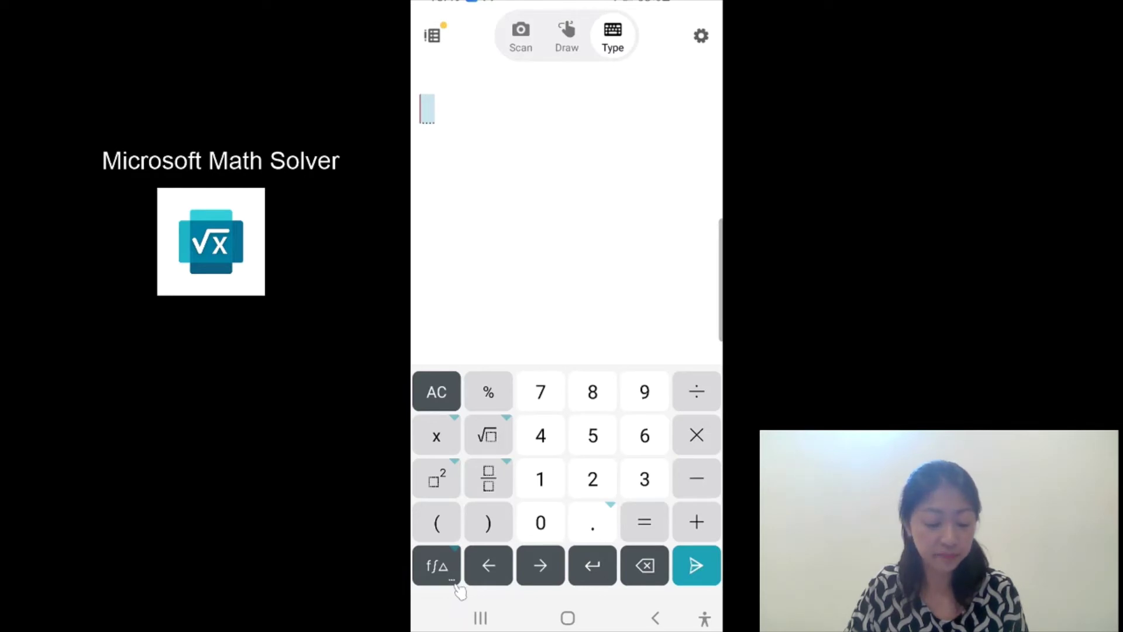
left_click(437, 566)
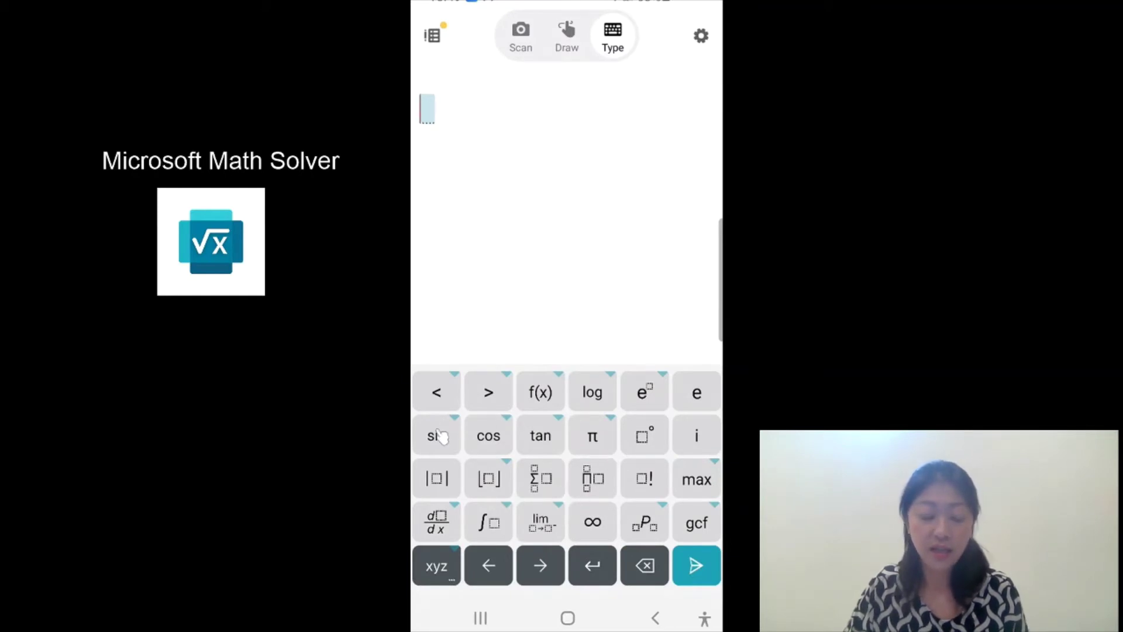
left_click(447, 578)
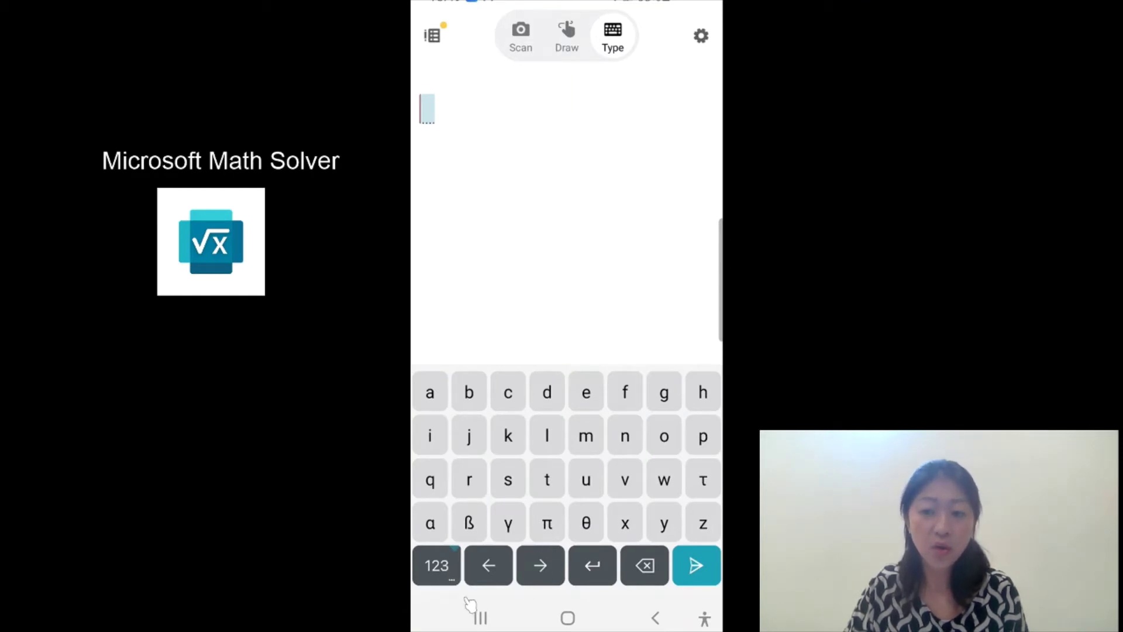
left_click(437, 579)
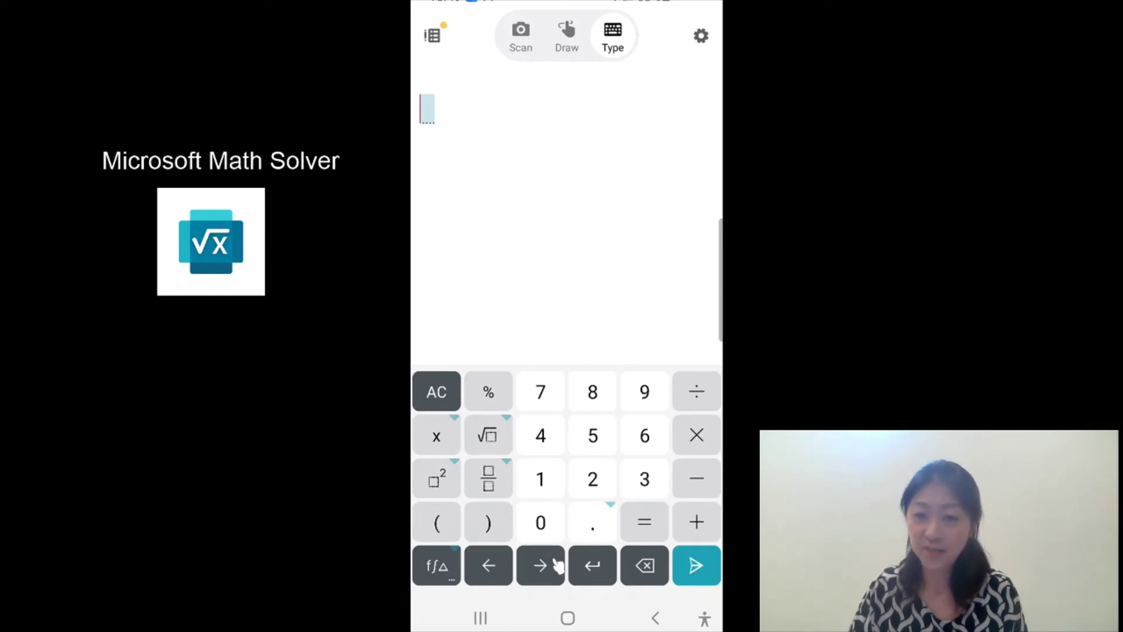
Step: Enter 2x as the start of the typed expression
left_click(592, 481)
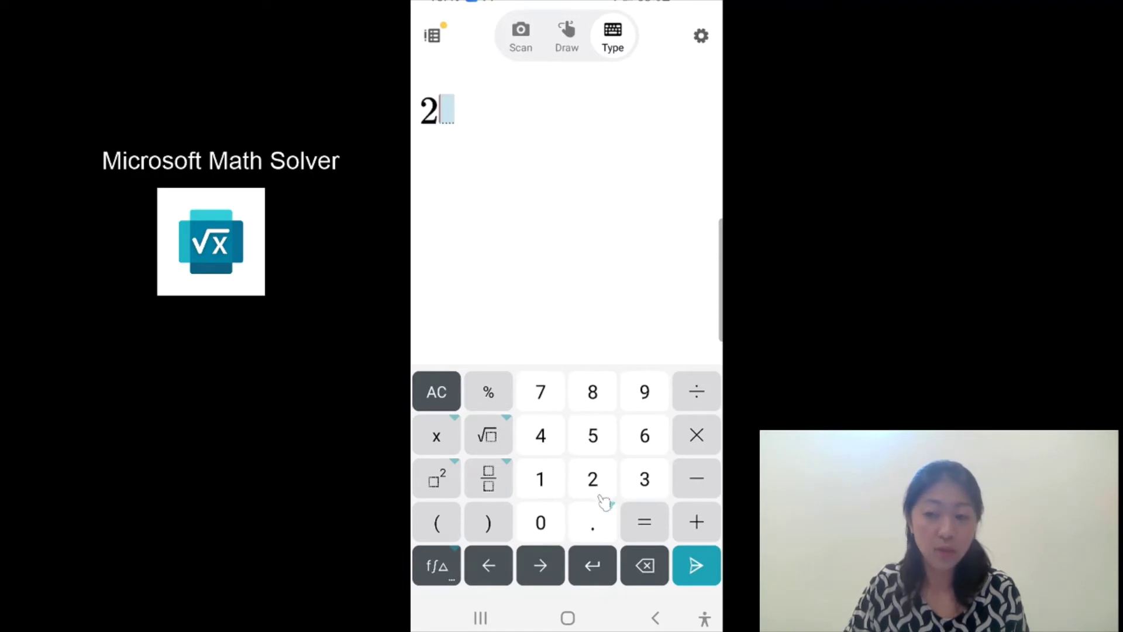
left_click(434, 437)
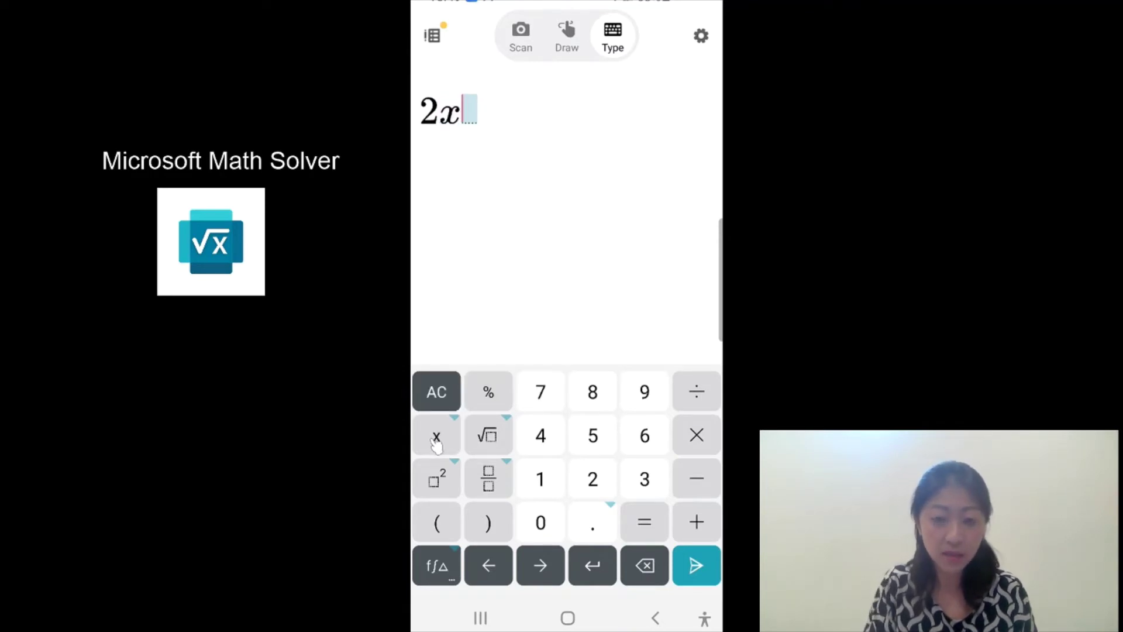
Step: Try y as the alternative variable after the 2, delete it and restore x
key("BackSpace")
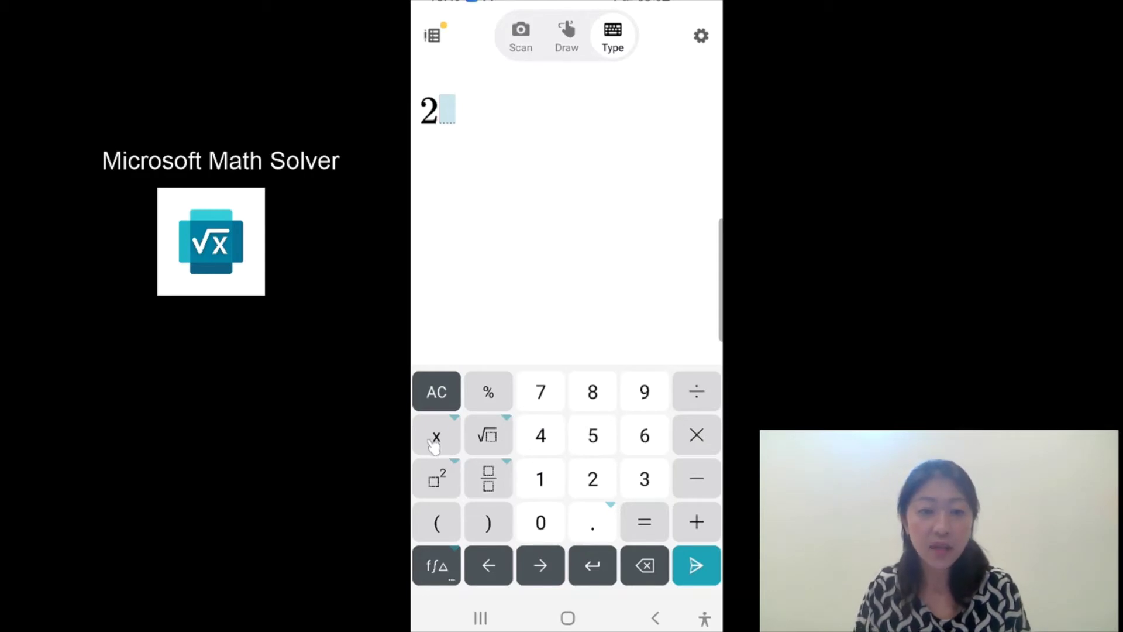
left_click(451, 460)
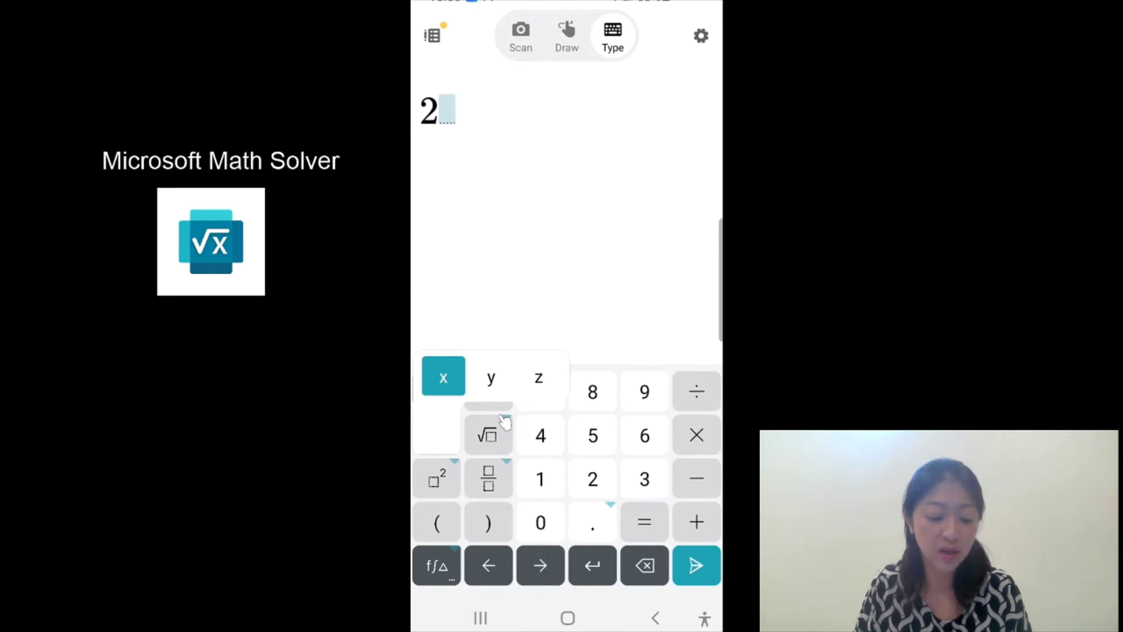
left_click_drag(504, 421, 504, 422)
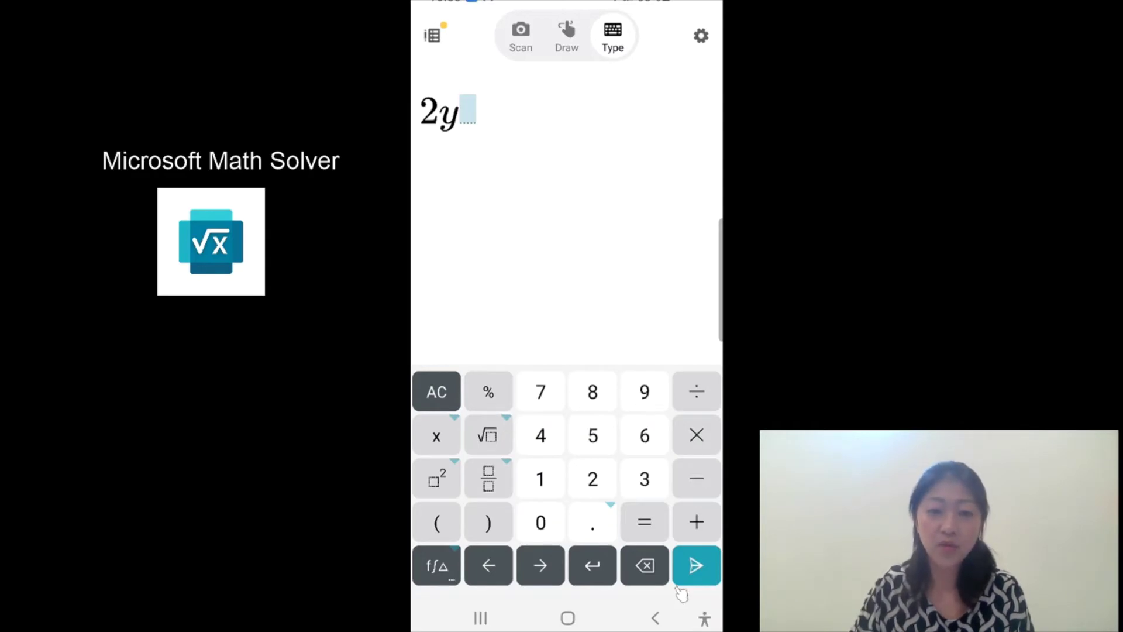
left_click(646, 566)
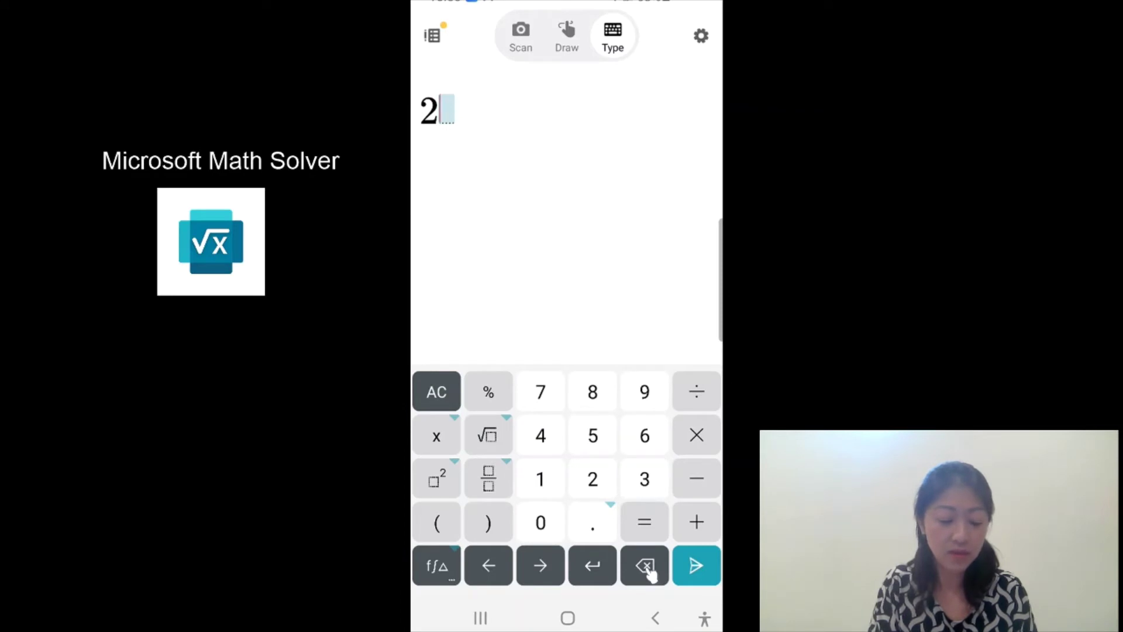
type("x")
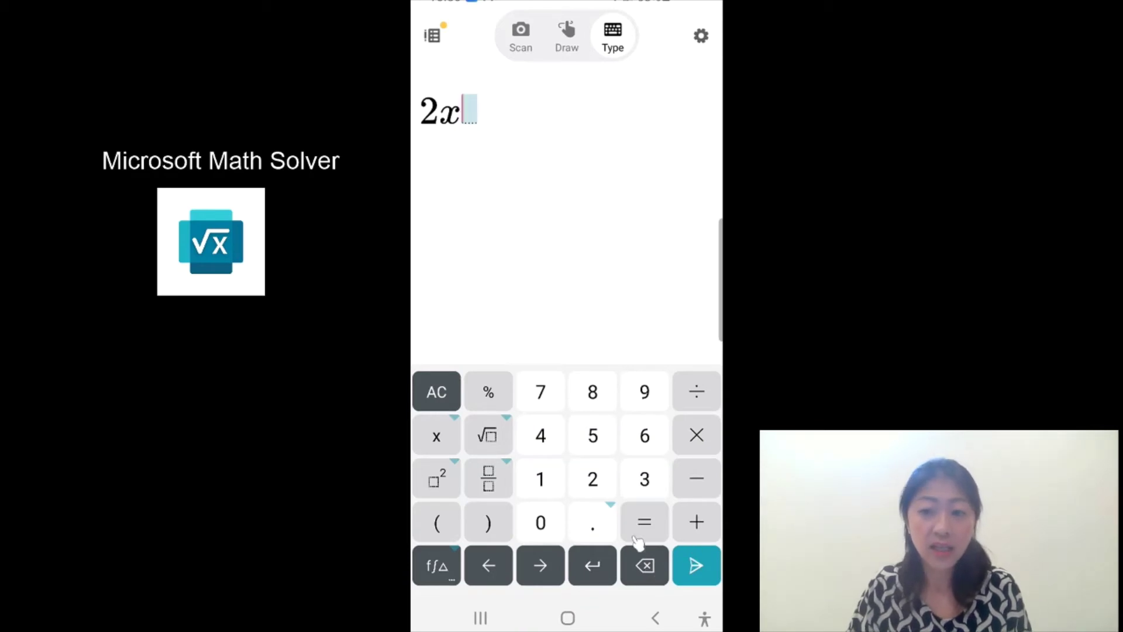
Step: Add a custom exponent to x in 2x, trying 5 and 6 before entering 2, and leave the exponent
left_click(445, 490)
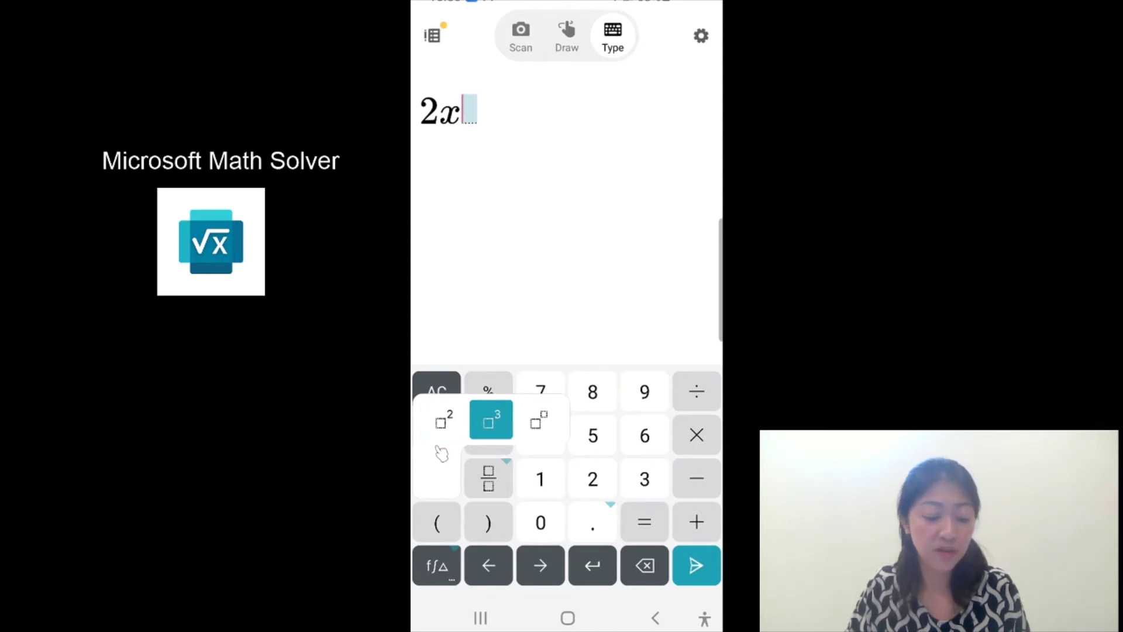
left_click_drag(442, 453, 513, 448)
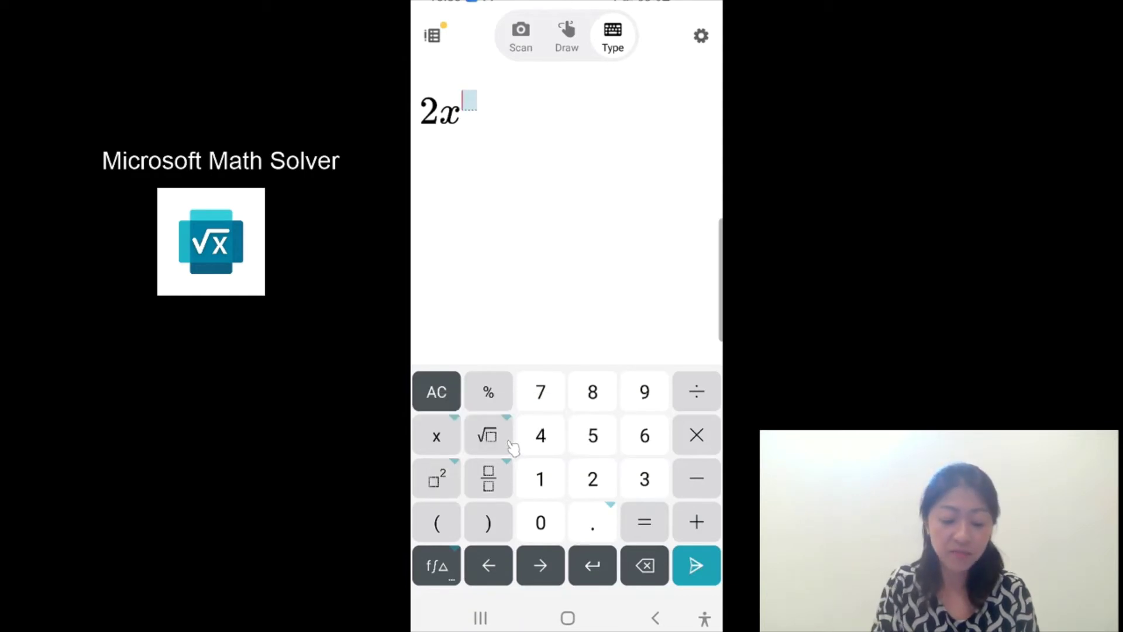
type("5")
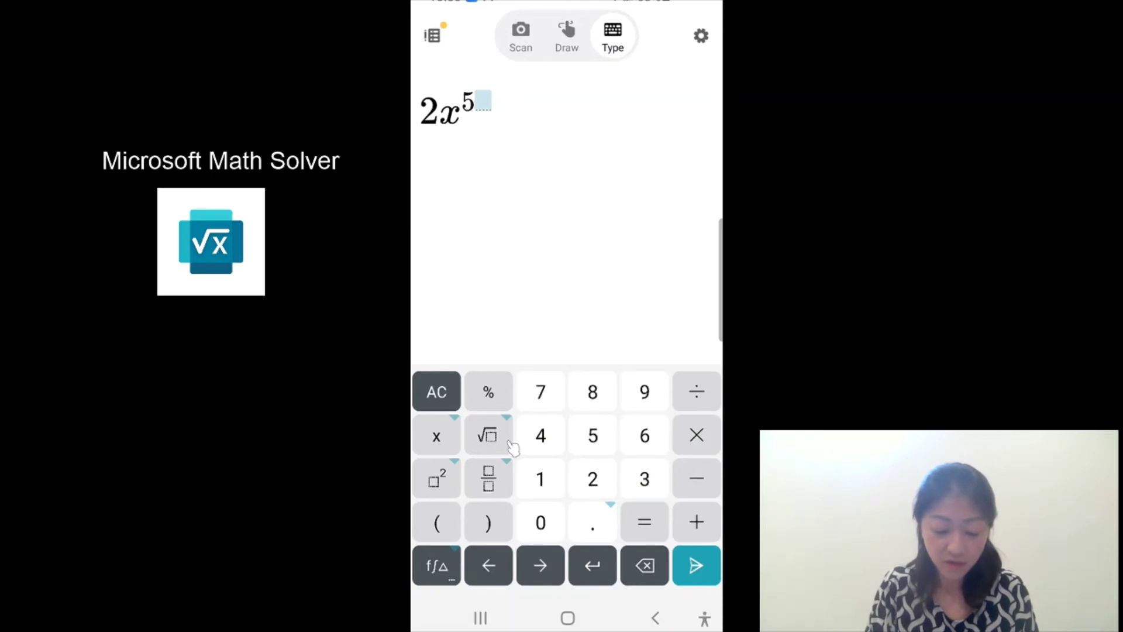
key("BackSpace")
type("6")
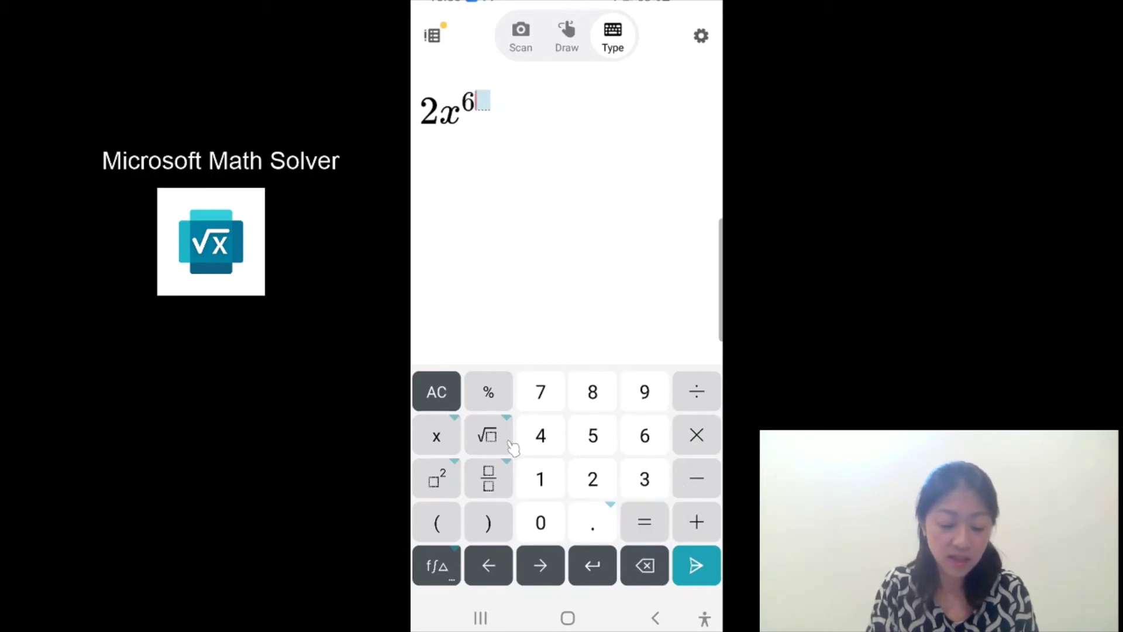
key("BackSpace")
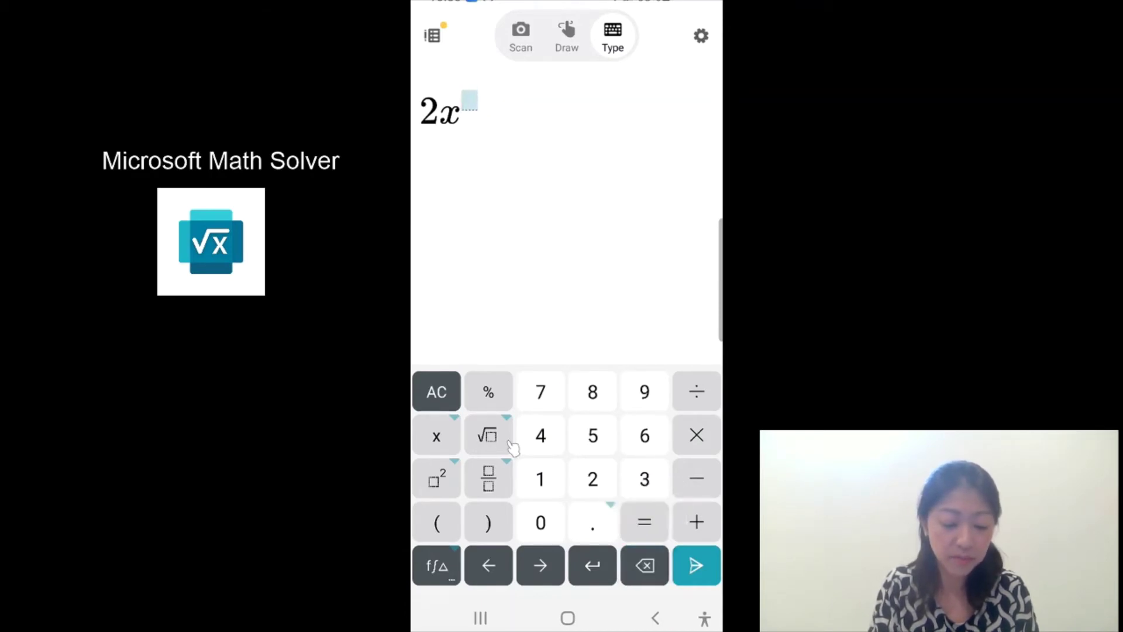
type("2")
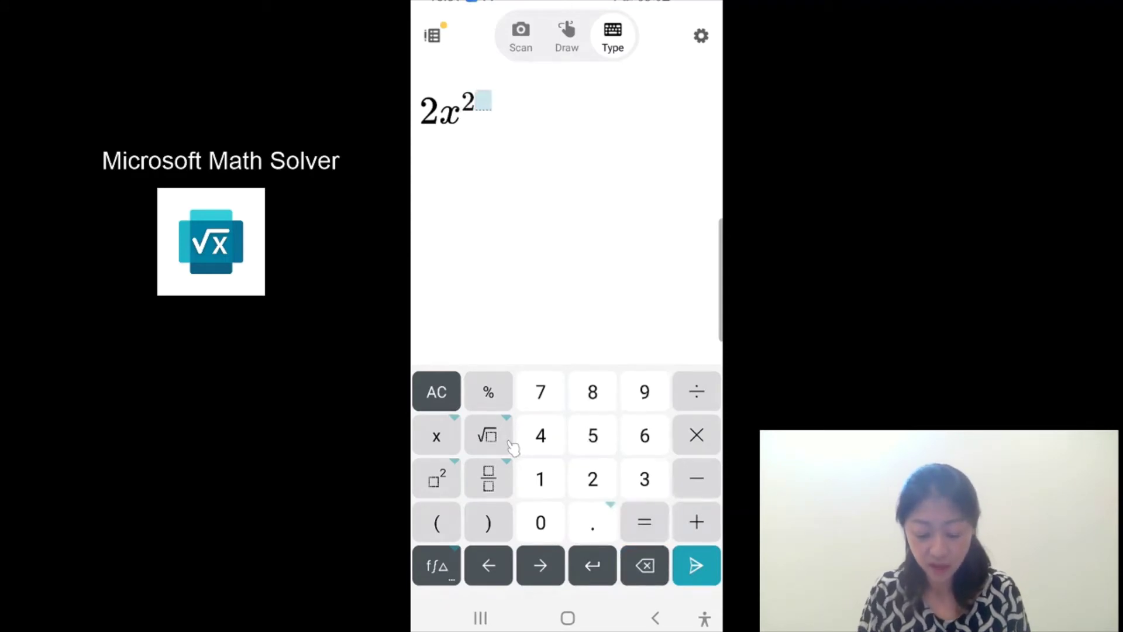
key("Right")
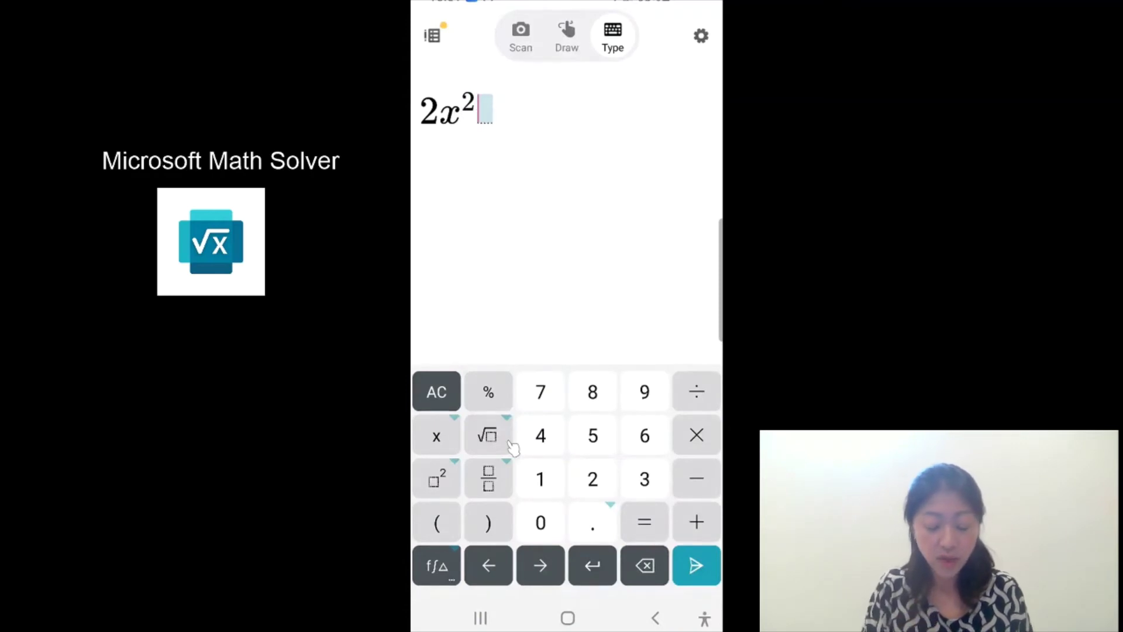
Step: Complete the equation as 2x² + 4x = 50 and solve it
type("+")
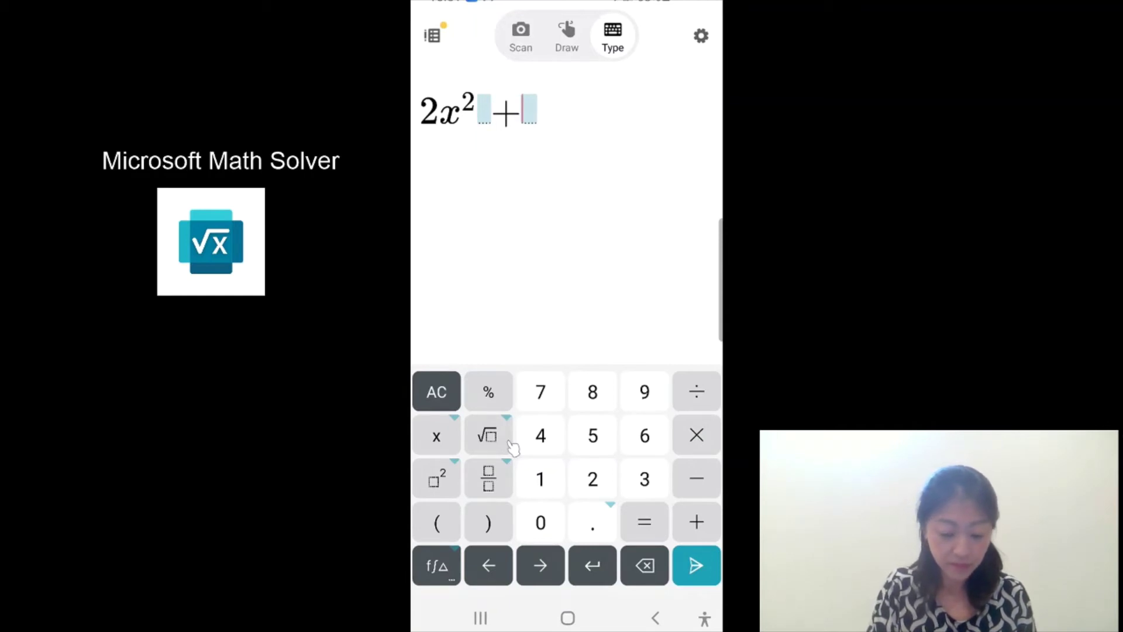
type("4x")
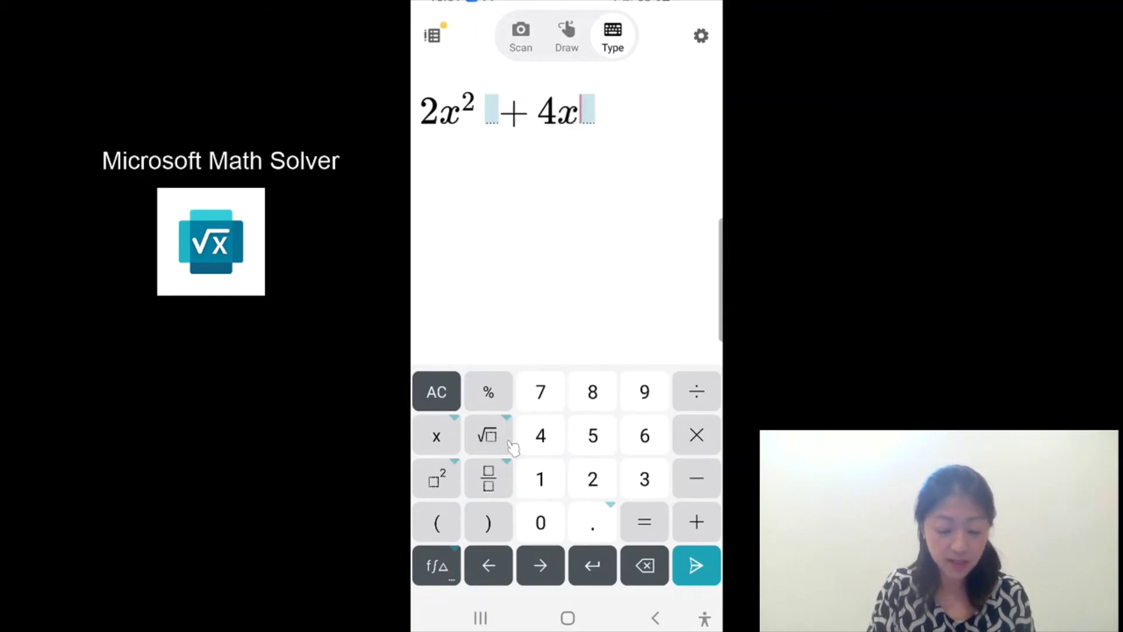
type("=50")
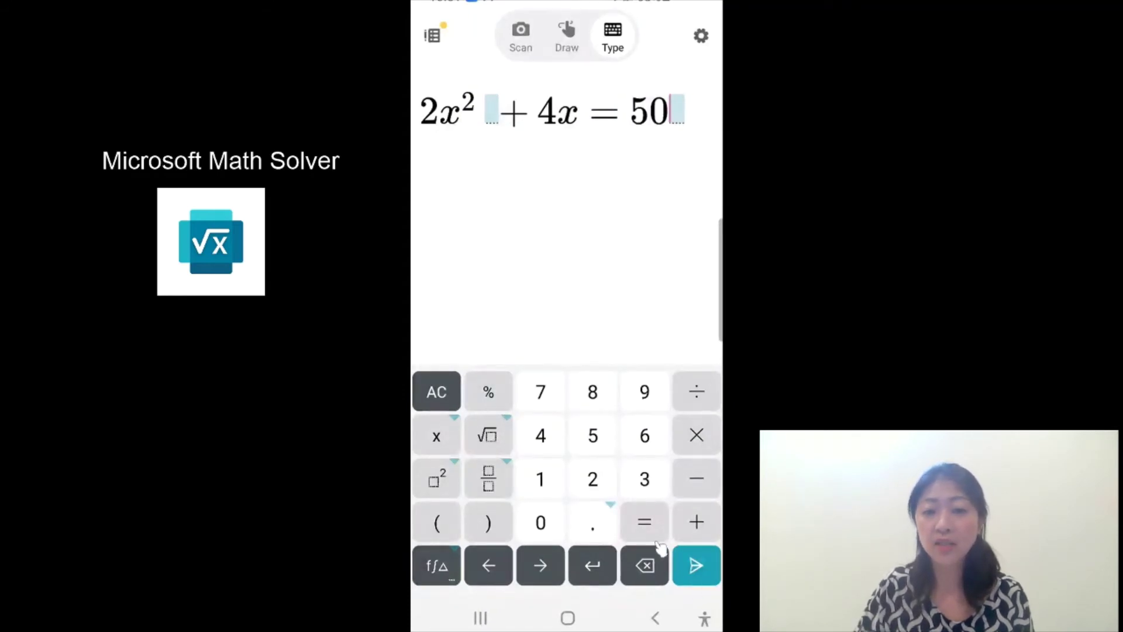
left_click(609, 581)
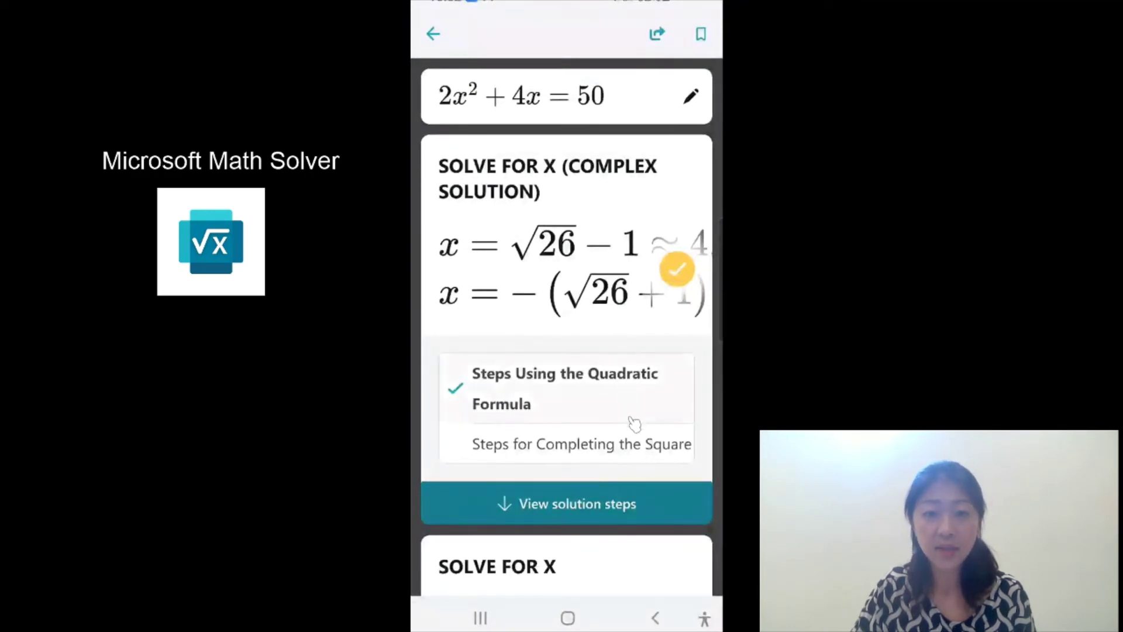
Step: Show the solution steps using the quadratic formula and read through them from start to finish
left_click(596, 518)
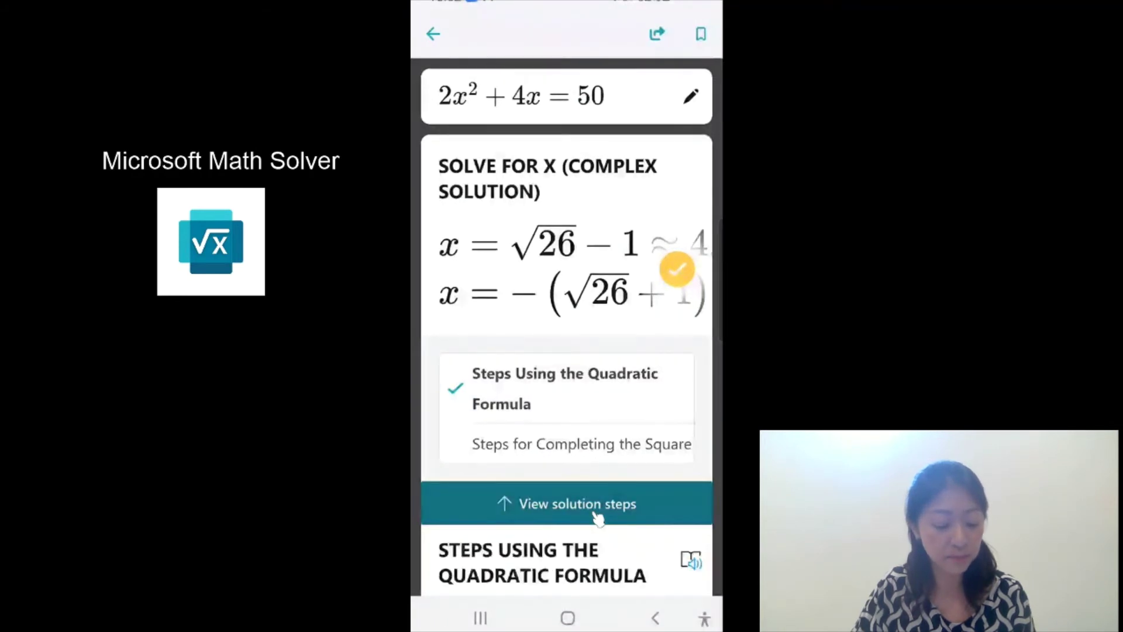
scroll(597, 518, "down", 3)
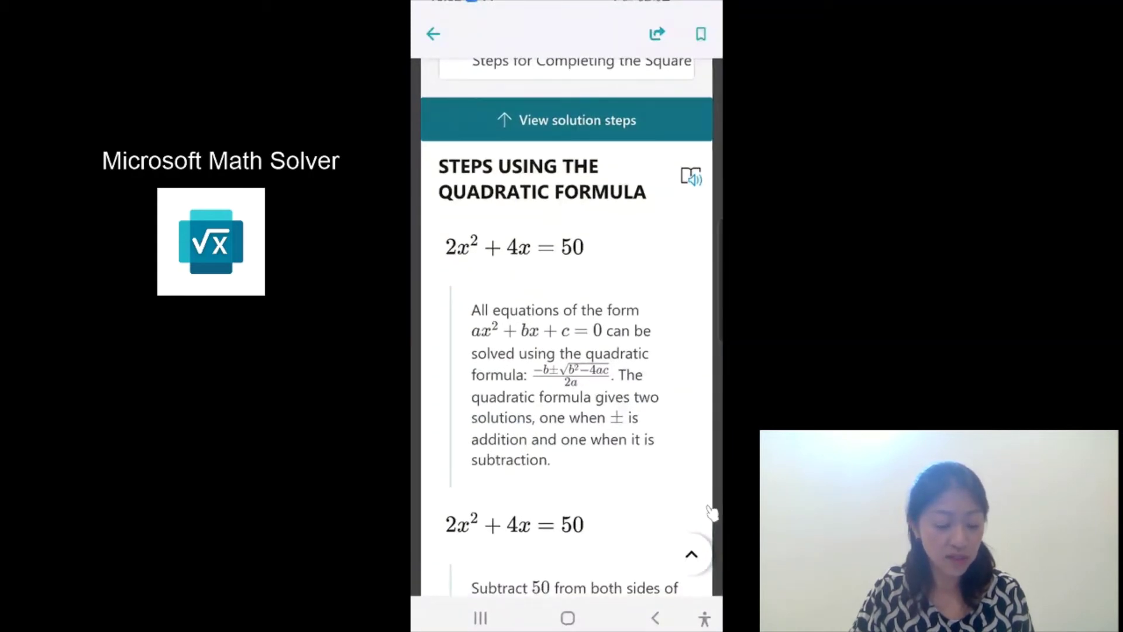
scroll(712, 514, "down", 1)
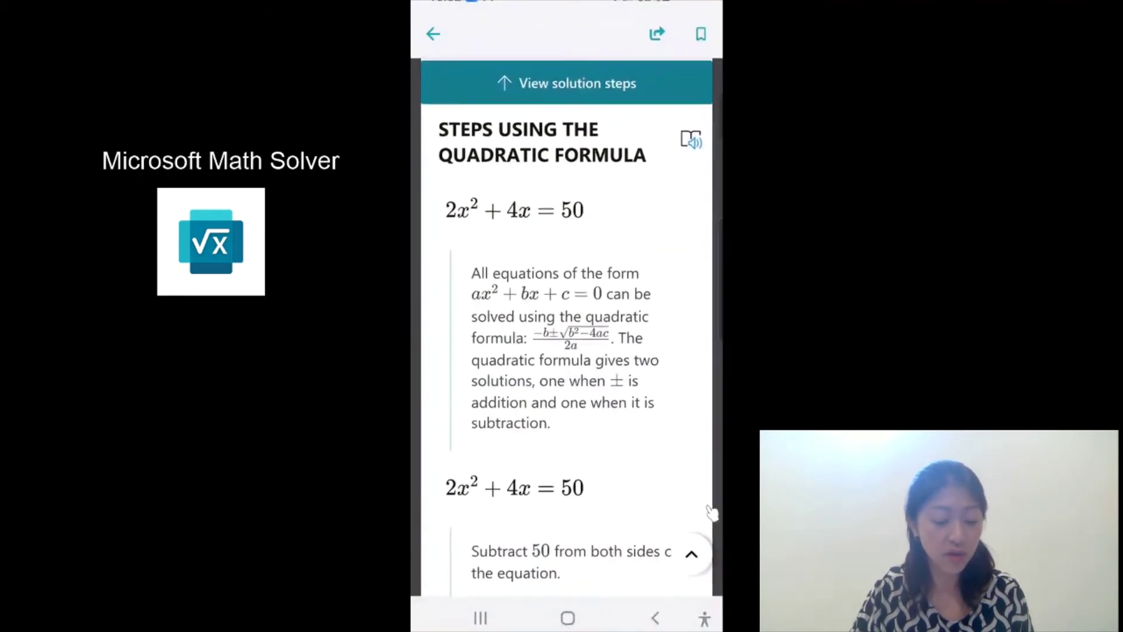
scroll(712, 513, "down", 5)
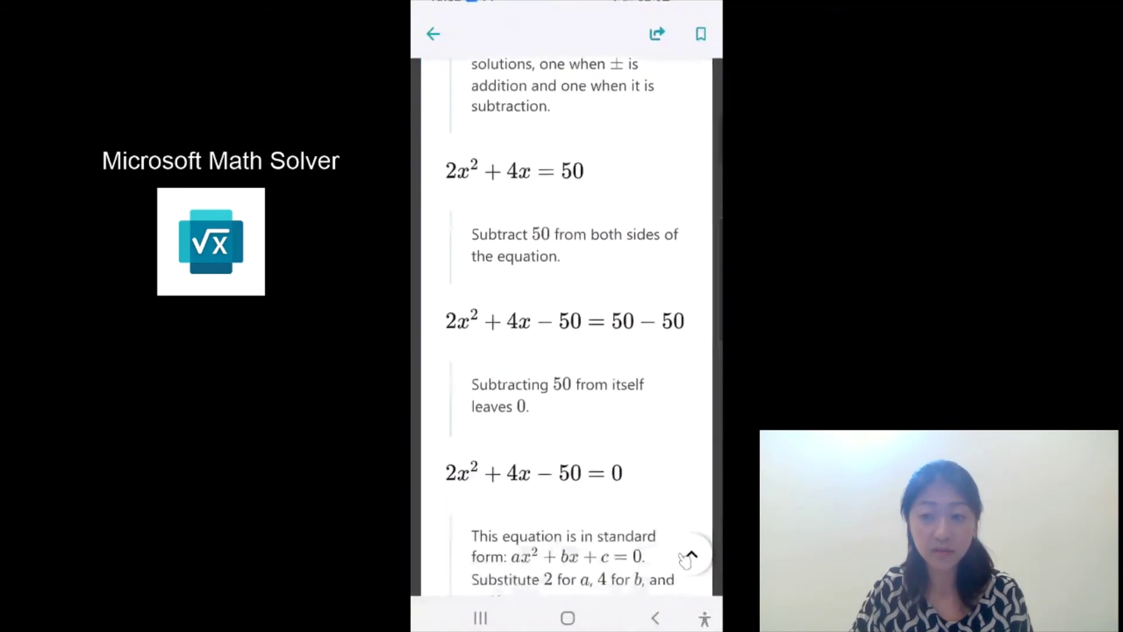
scroll(685, 558, "down", 7)
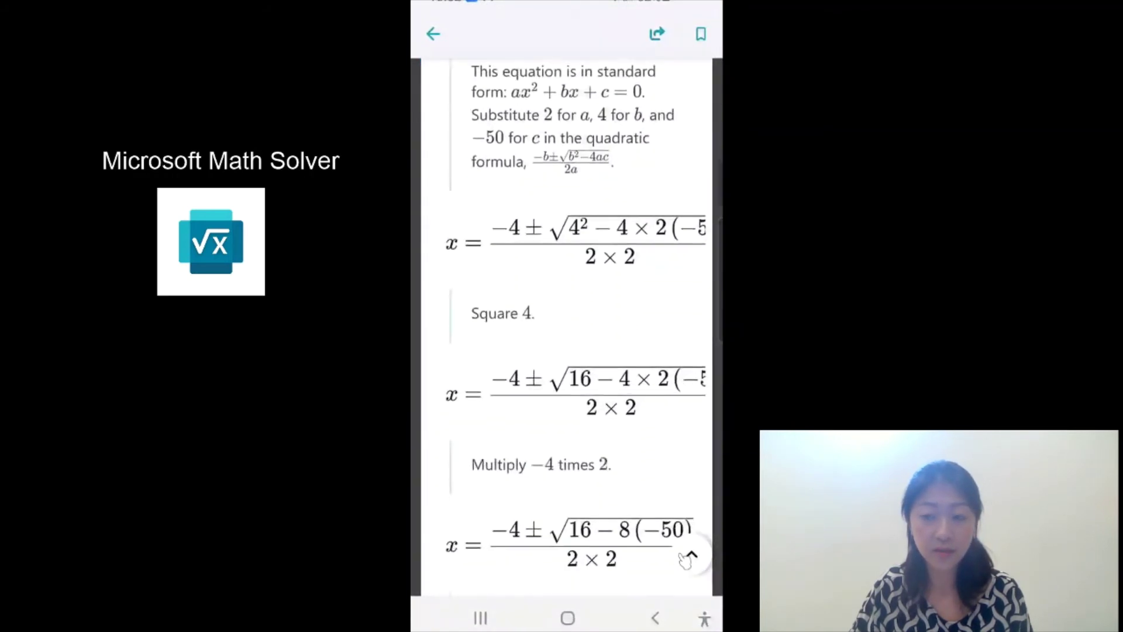
scroll(686, 559, "down", 12)
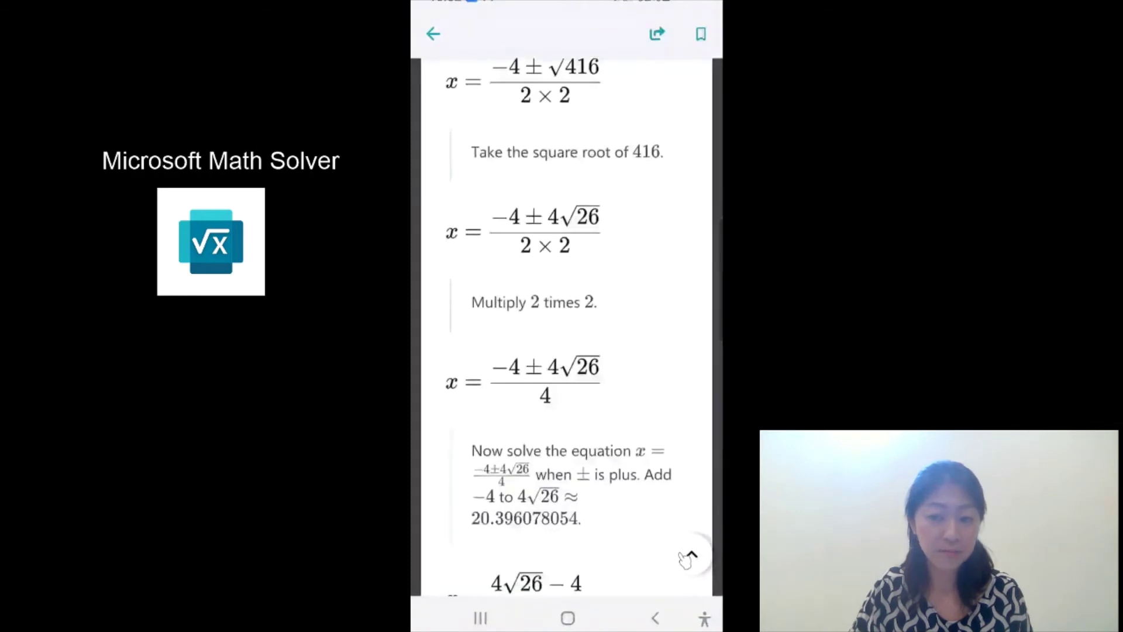
scroll(685, 558, "down", 13)
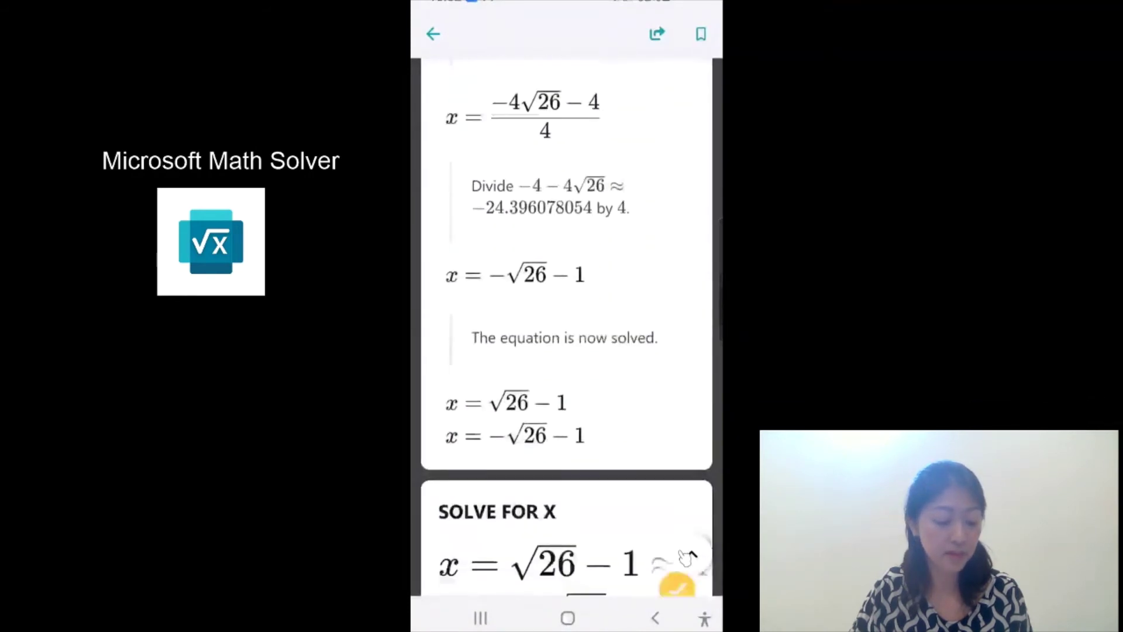
scroll(686, 558, "up", 15)
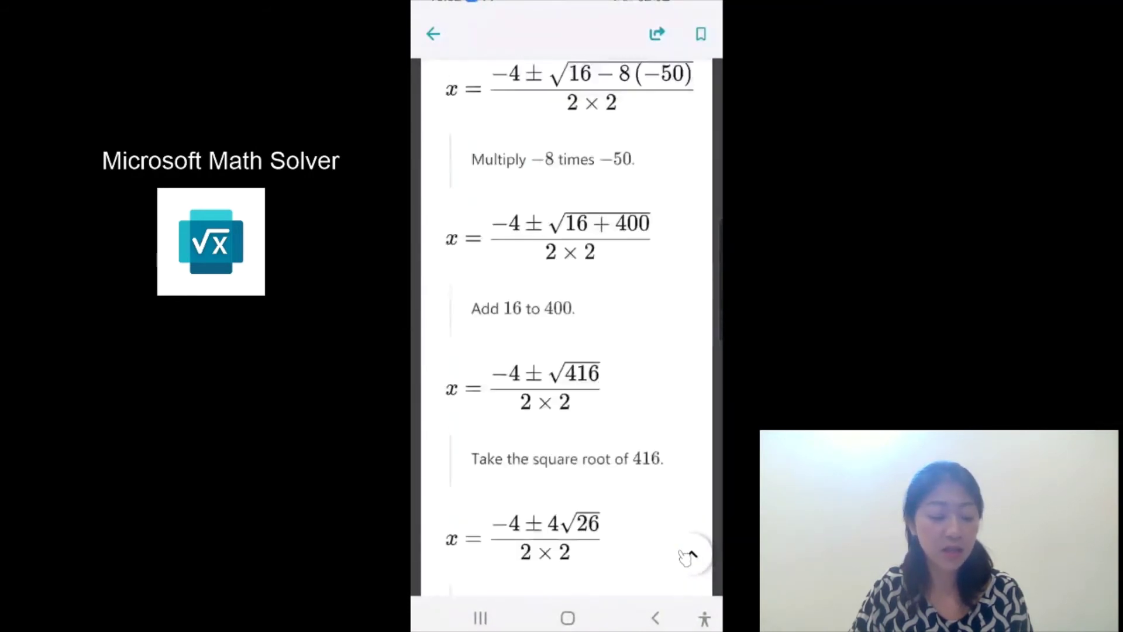
scroll(685, 557, "up", 15)
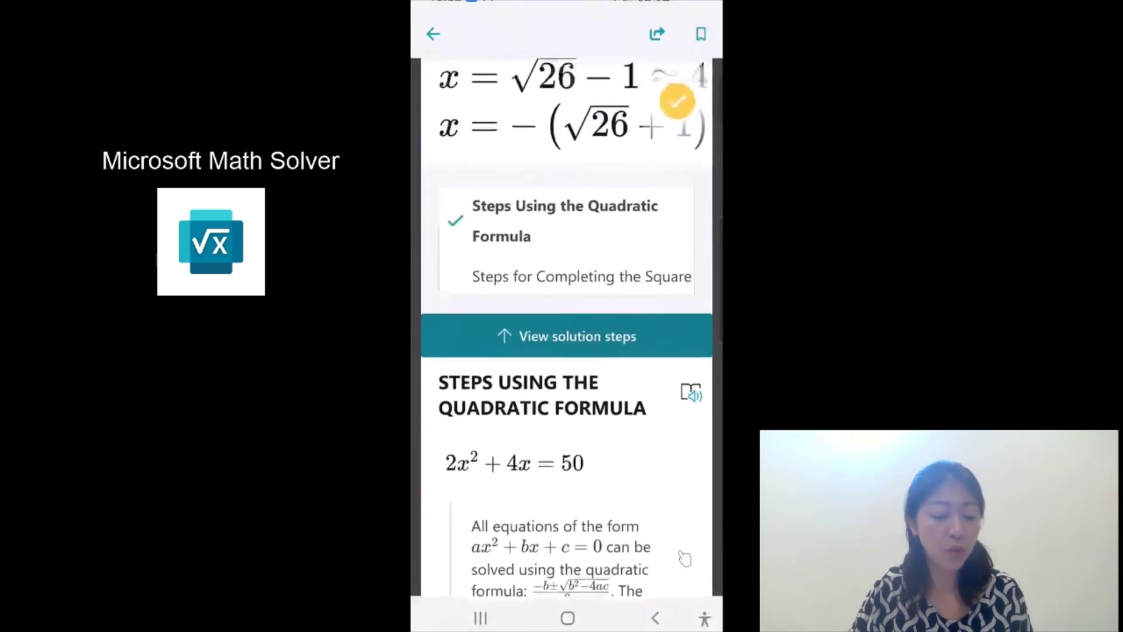
Step: Switch the solution method to Steps for Completing the Square and read through its explanation
scroll(679, 557, "up", 1)
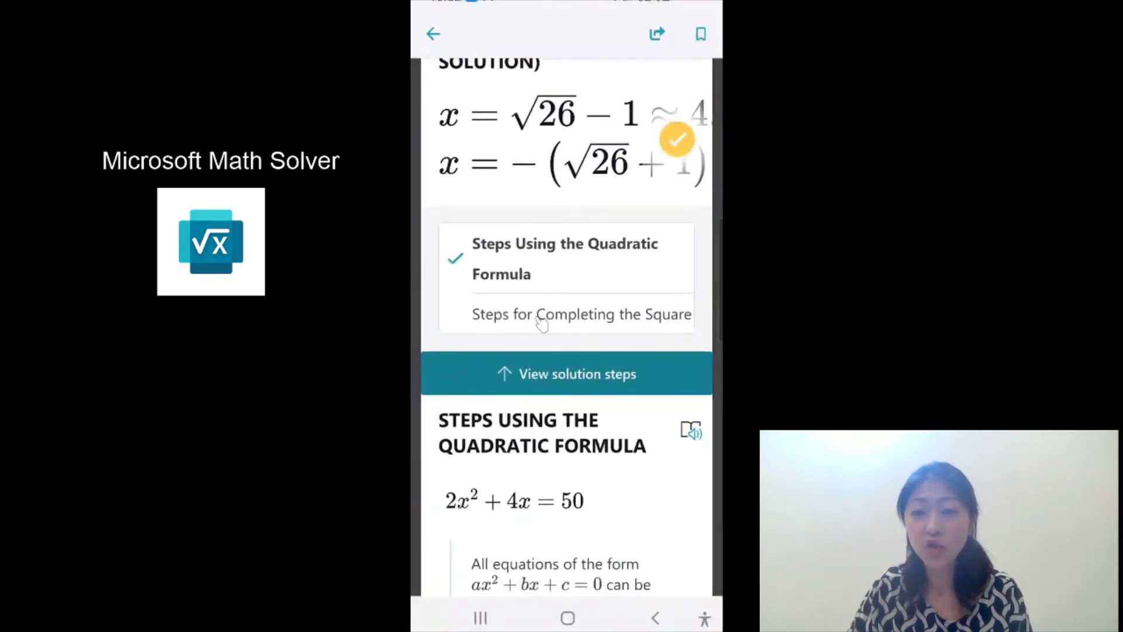
left_click(644, 331)
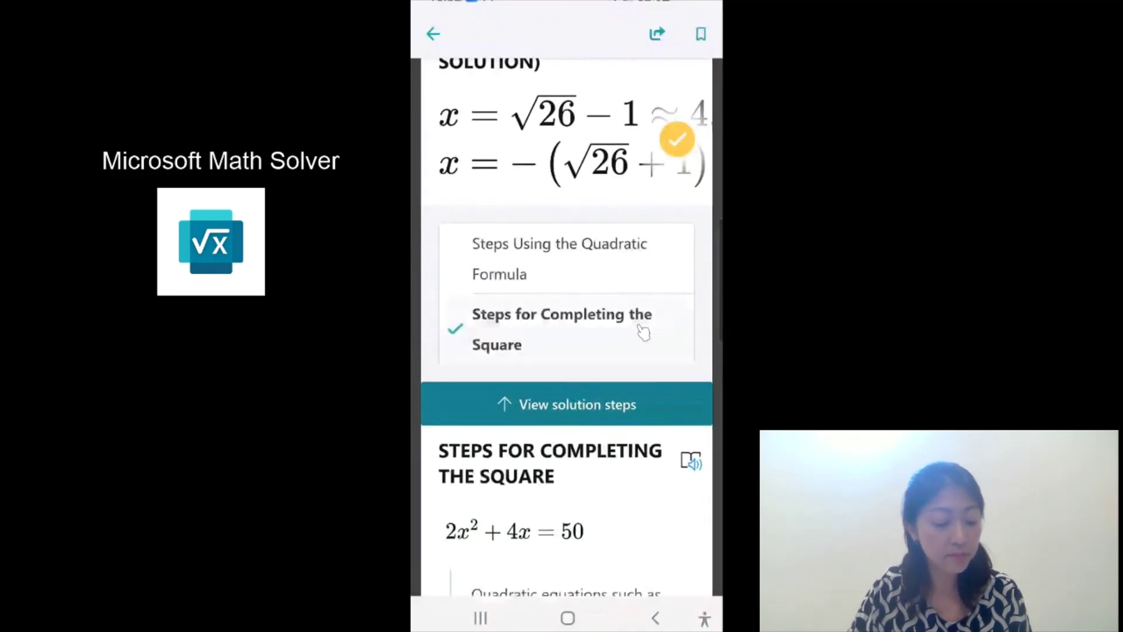
scroll(643, 332, "down", 2)
scroll(643, 332, "down", 5)
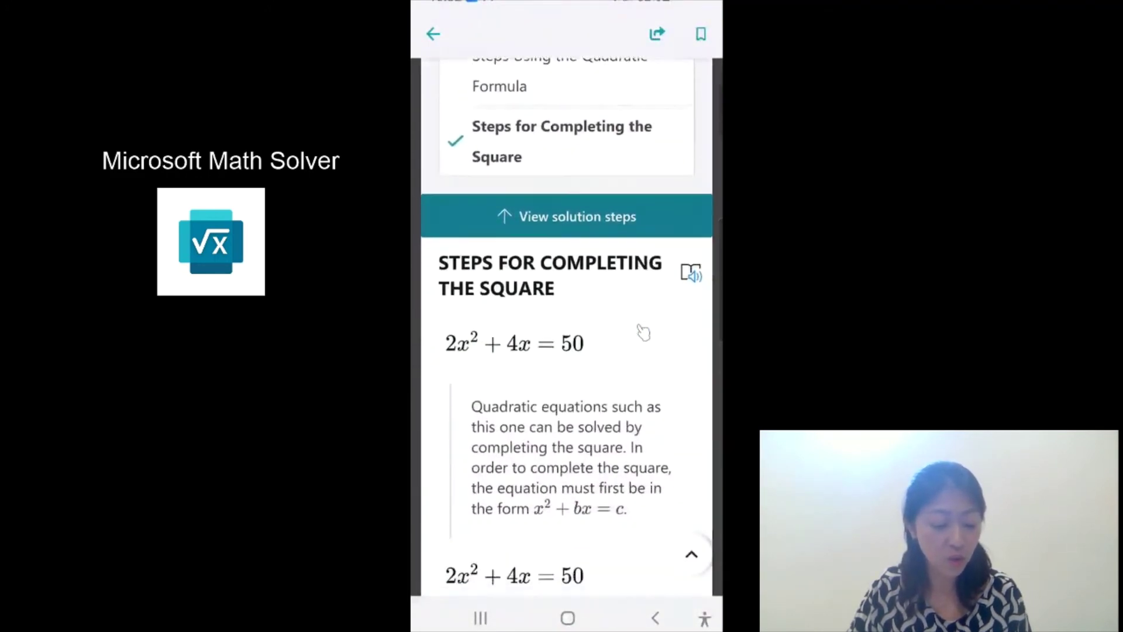
scroll(644, 332, "down", 2)
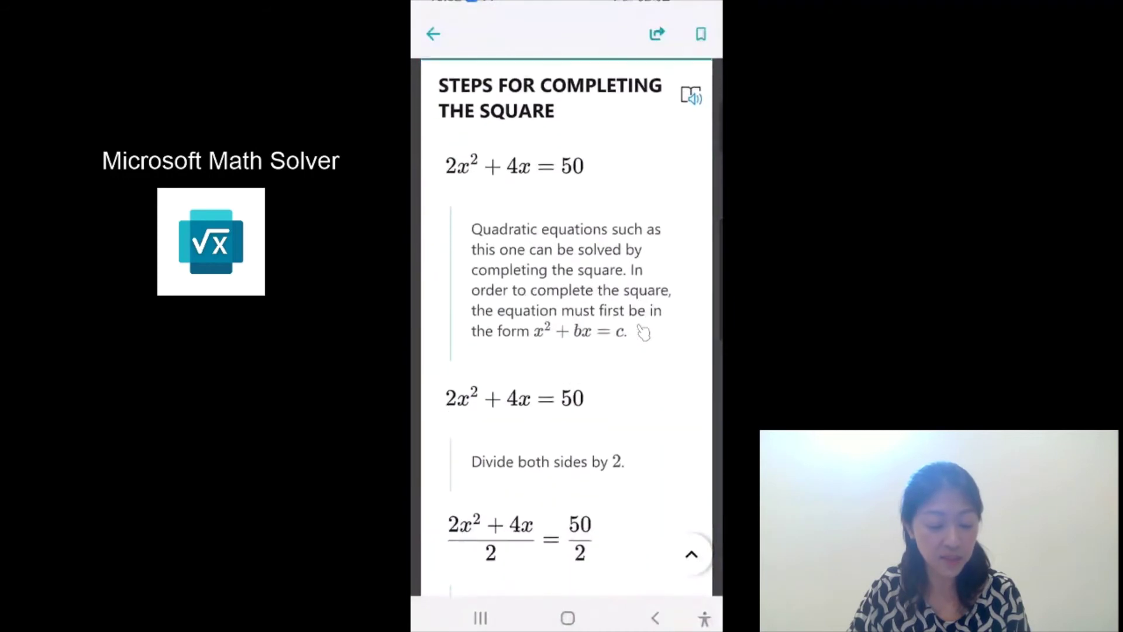
scroll(643, 332, "down", 1)
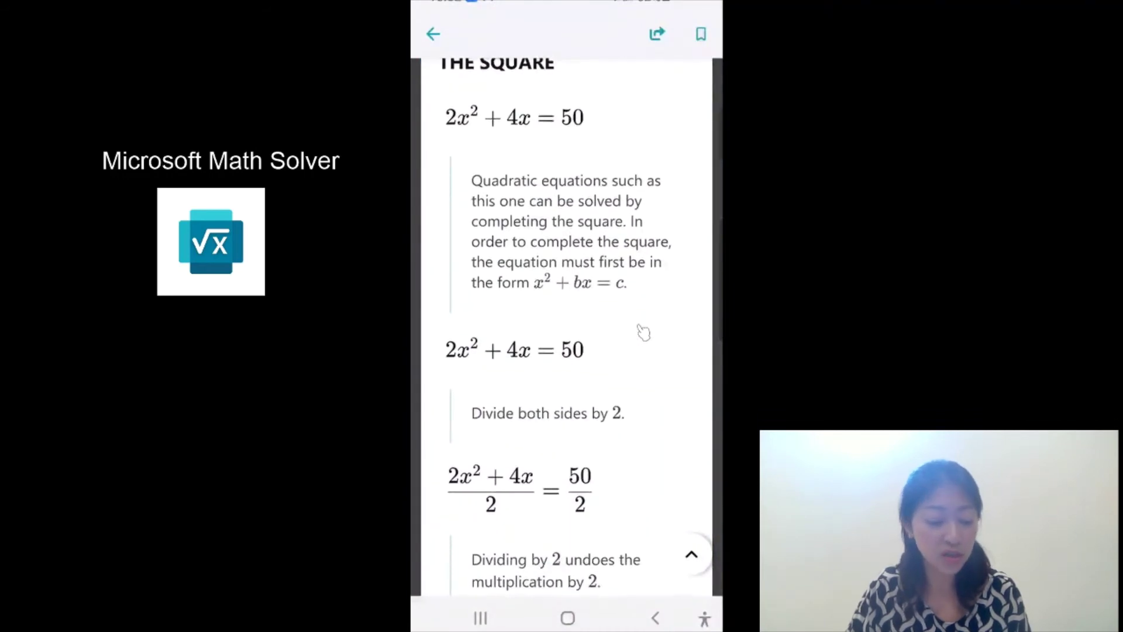
scroll(643, 332, "up", 5)
scroll(644, 341, "down", 18)
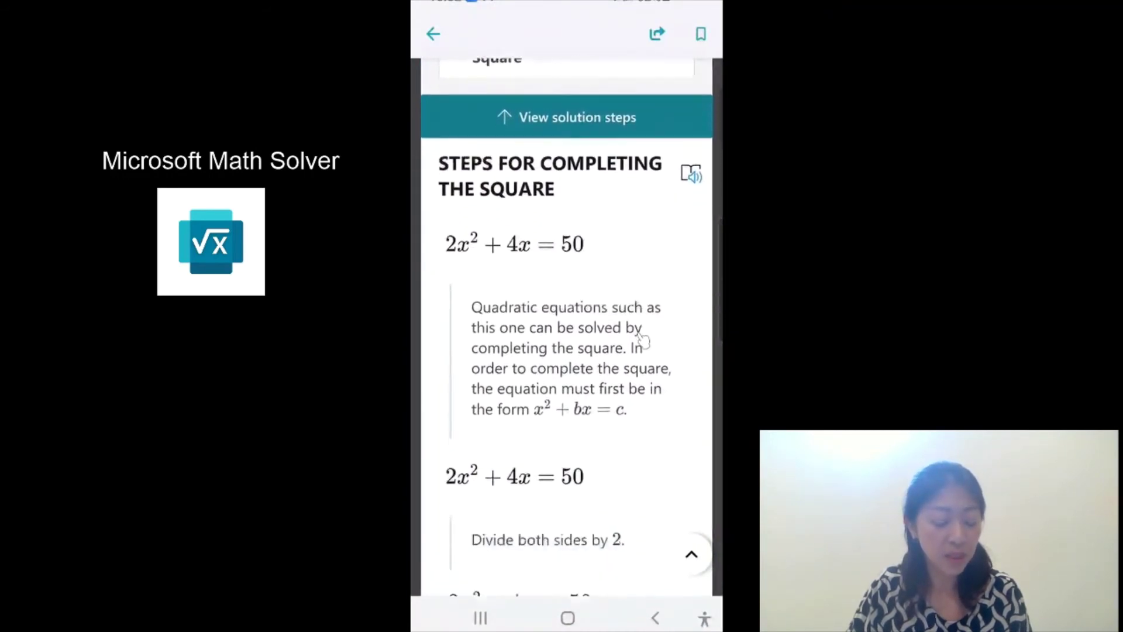
scroll(644, 341, "down", 10)
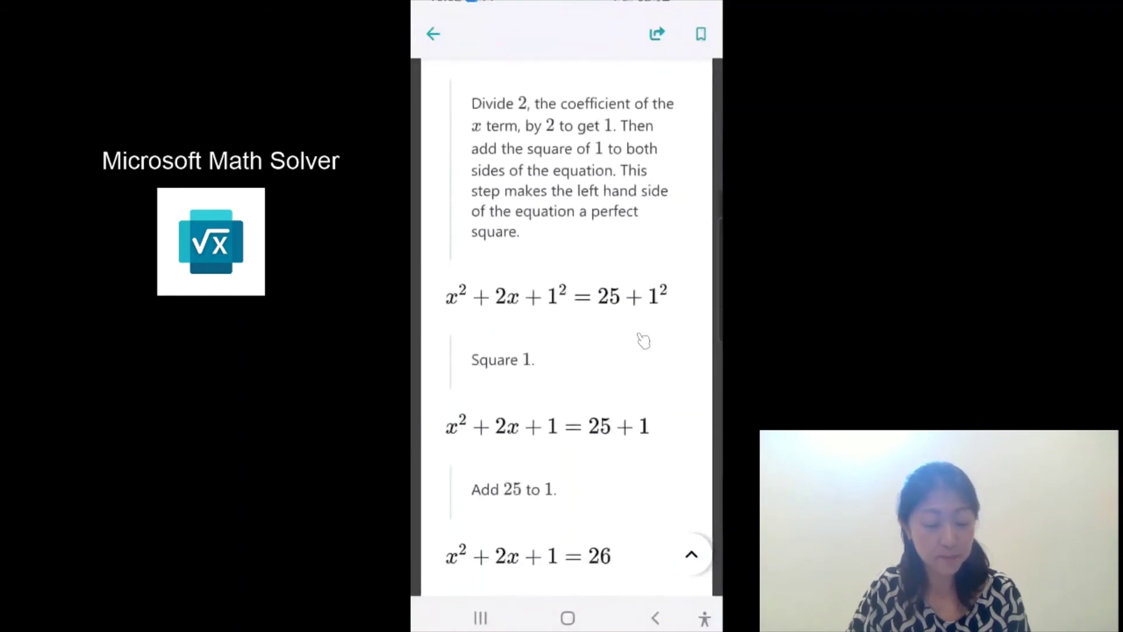
scroll(644, 340, "down", 17)
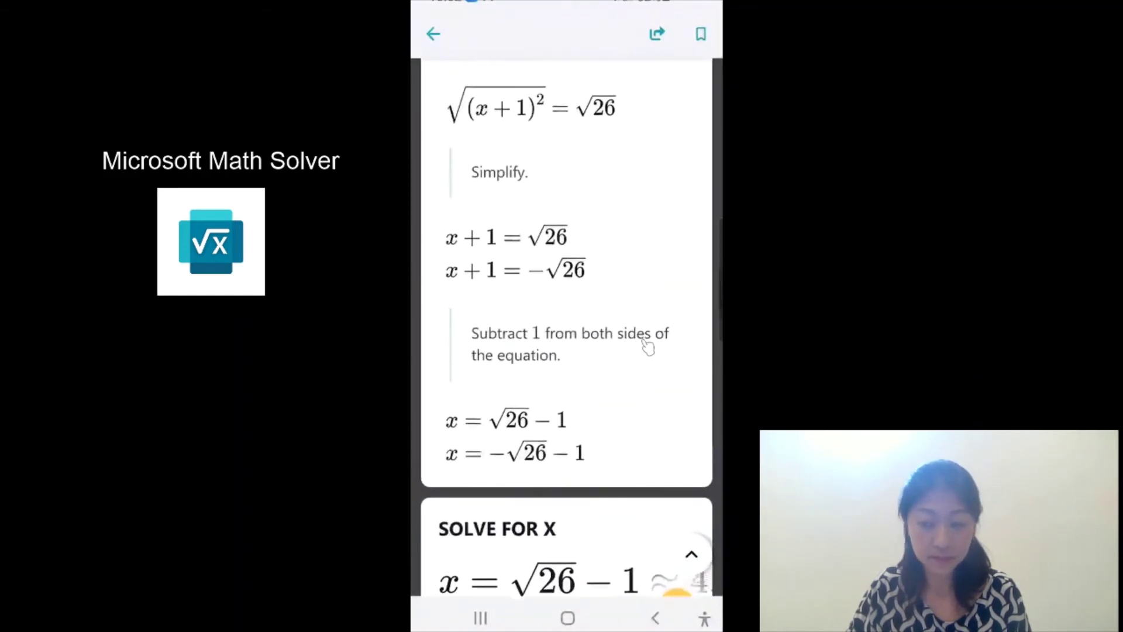
Step: Open the completing-the-square steps in Immersive Reader, play part of them aloud, pause the reading and close the reader
scroll(644, 340, "up", 20)
scroll(648, 347, "up", 11)
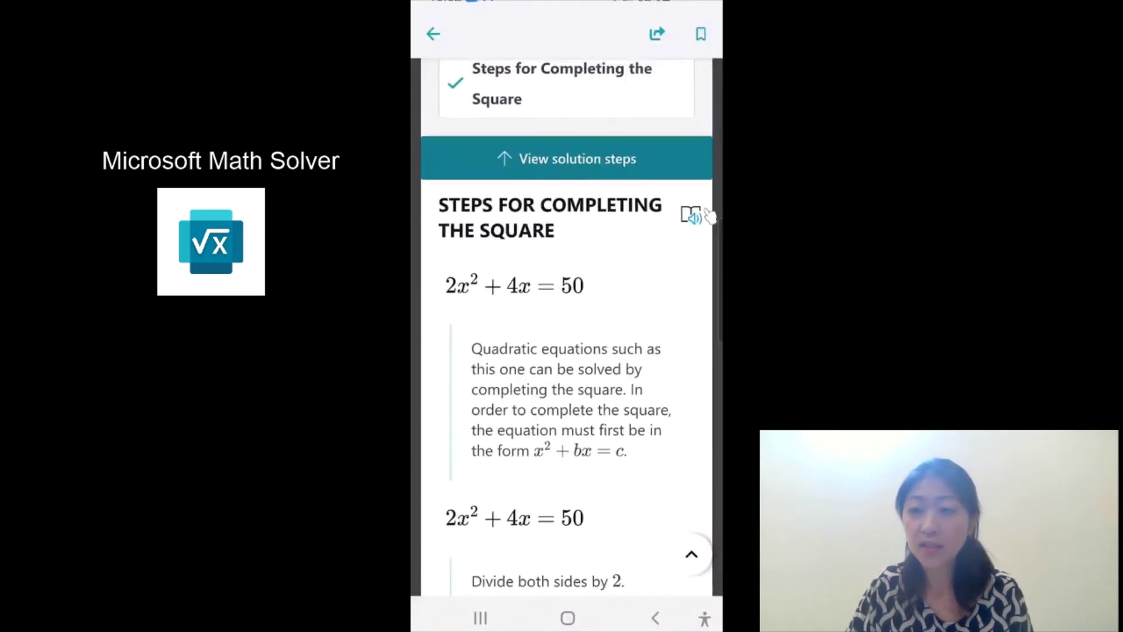
left_click(660, 199)
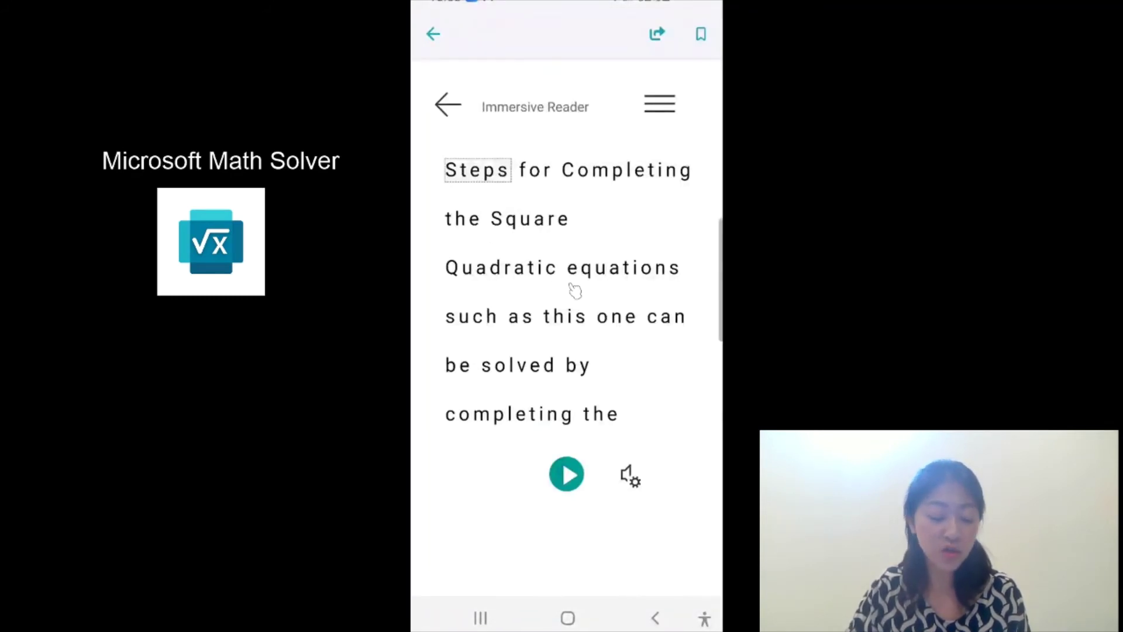
scroll(577, 292, "down", 8)
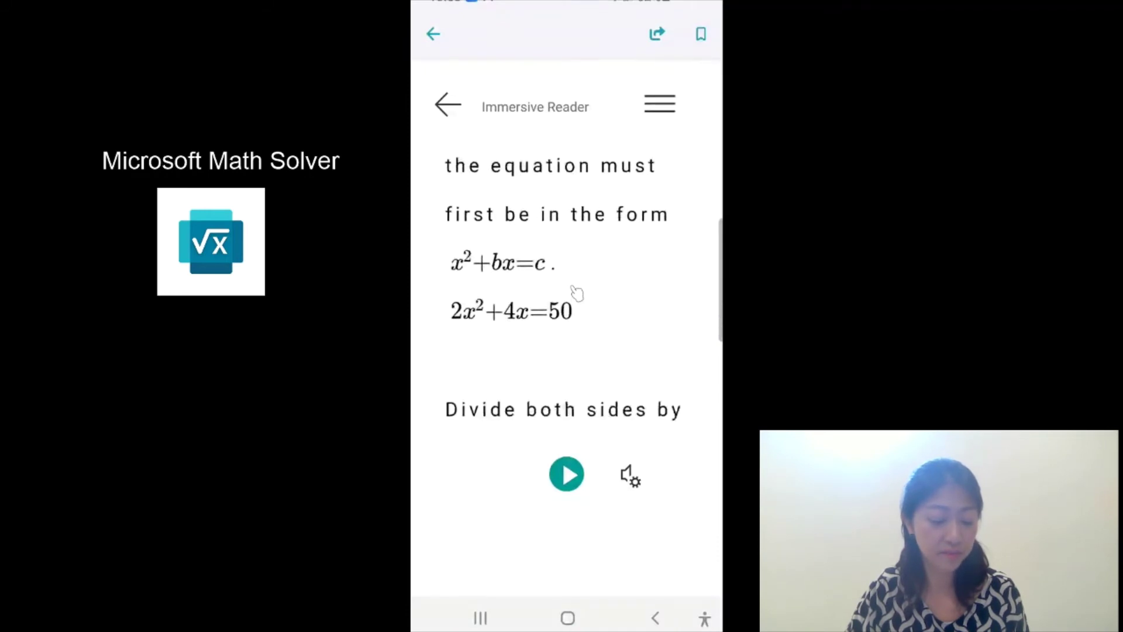
scroll(576, 293, "up", 8)
key("space")
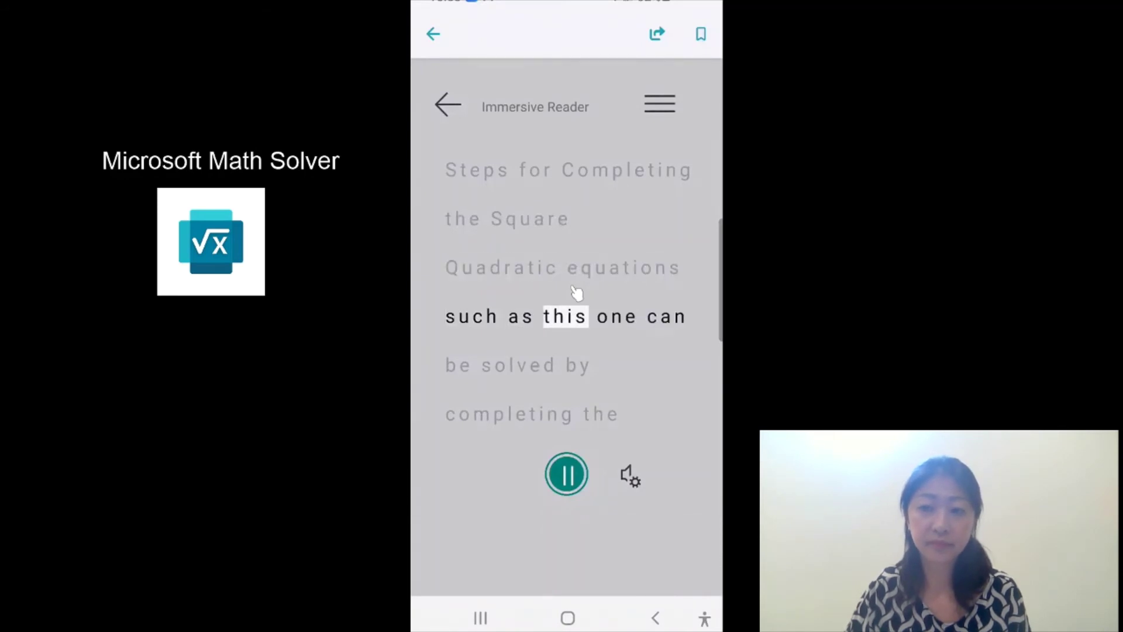
left_click(591, 382)
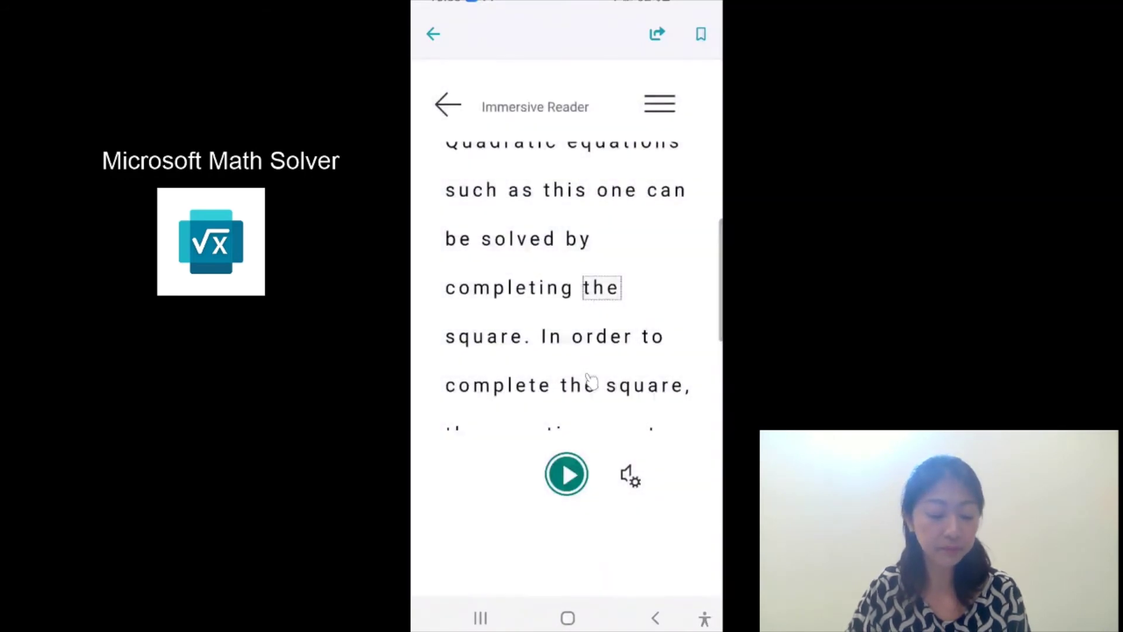
left_click(470, 124)
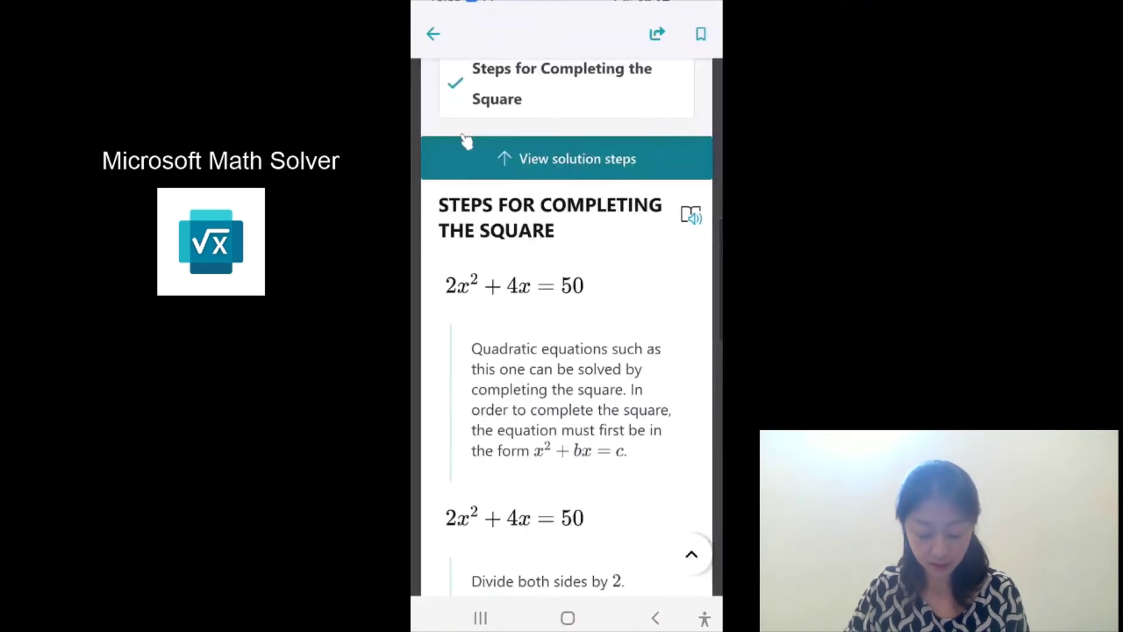
Step: Read the rest of the completing-the-square steps for 2x² + 4x = 50 down to the solutions for x
scroll(481, 228, "down", 5)
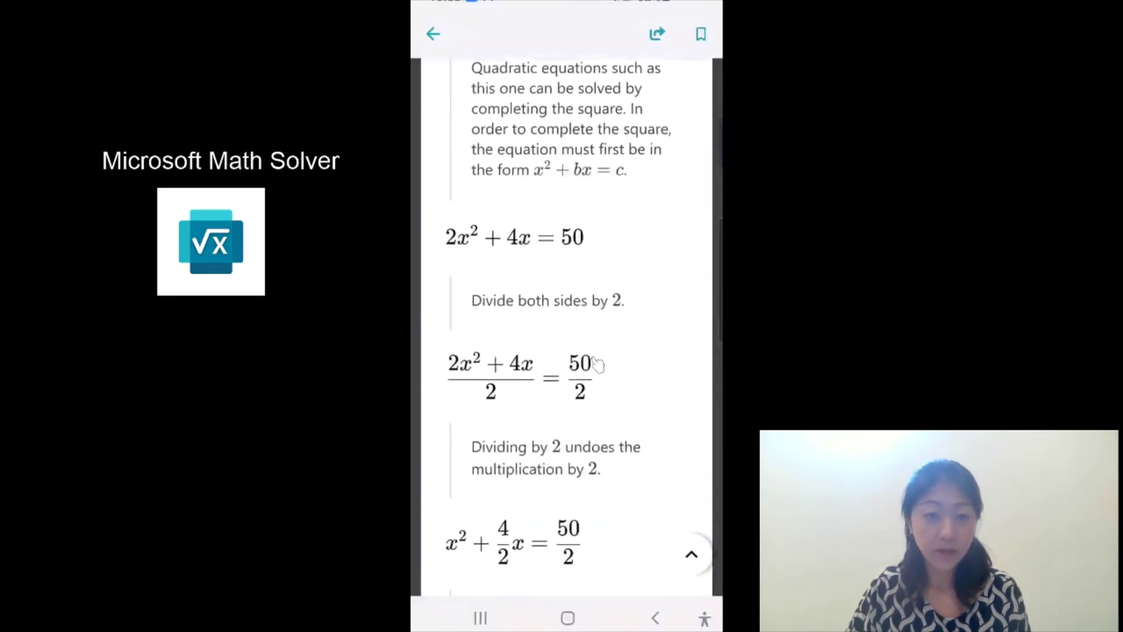
scroll(697, 395, "down", 10)
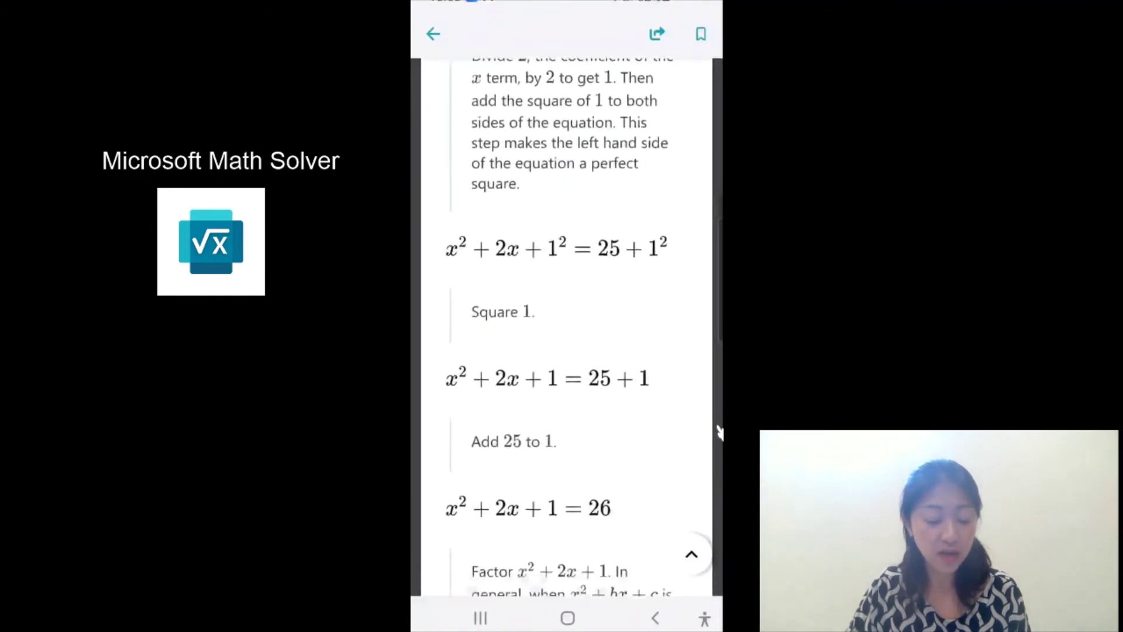
scroll(719, 432, "down", 12)
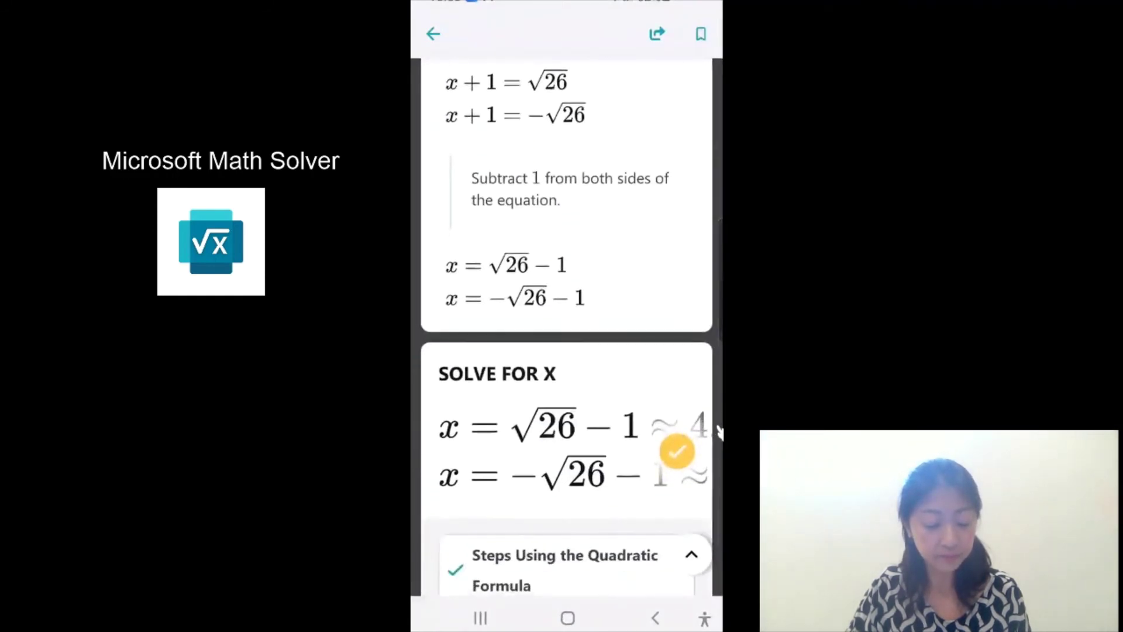
Step: Examine the graph that plots both sides of the equation in 2D and its graphing options
scroll(719, 433, "down", 6)
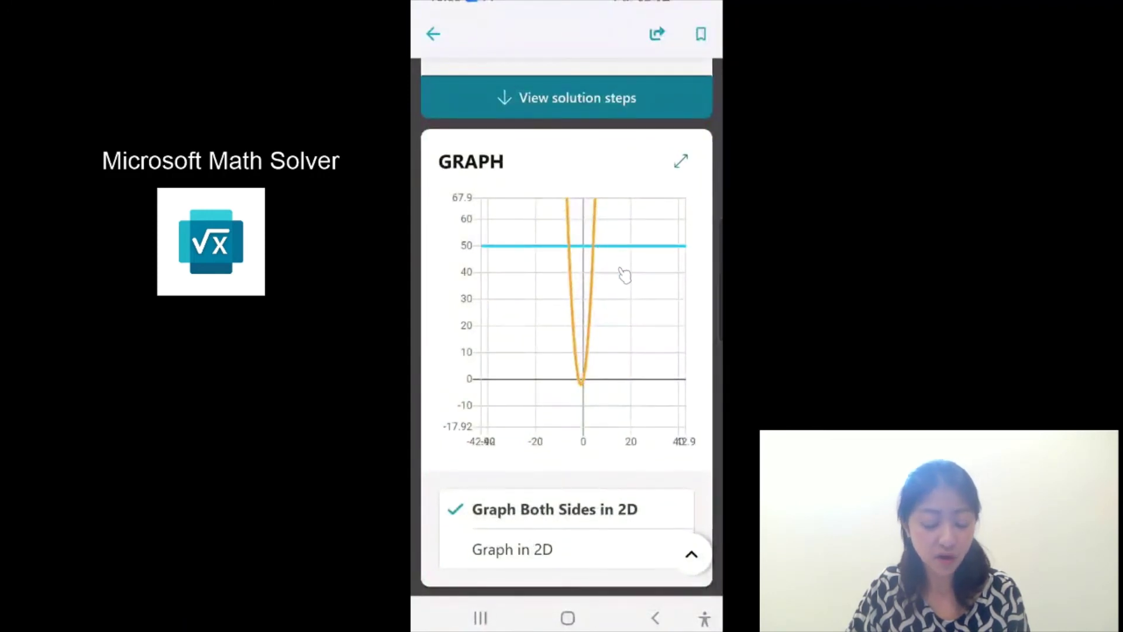
scroll(623, 274, "down", 2)
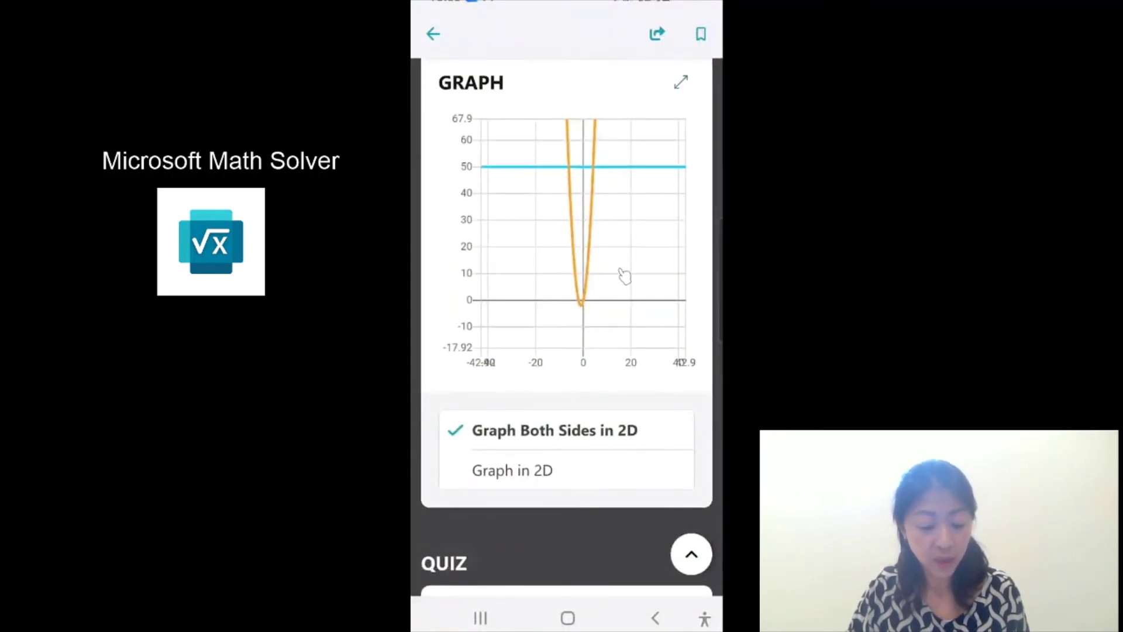
scroll(624, 275, "down", 1)
scroll(624, 275, "up", 2)
scroll(624, 275, "down", 1)
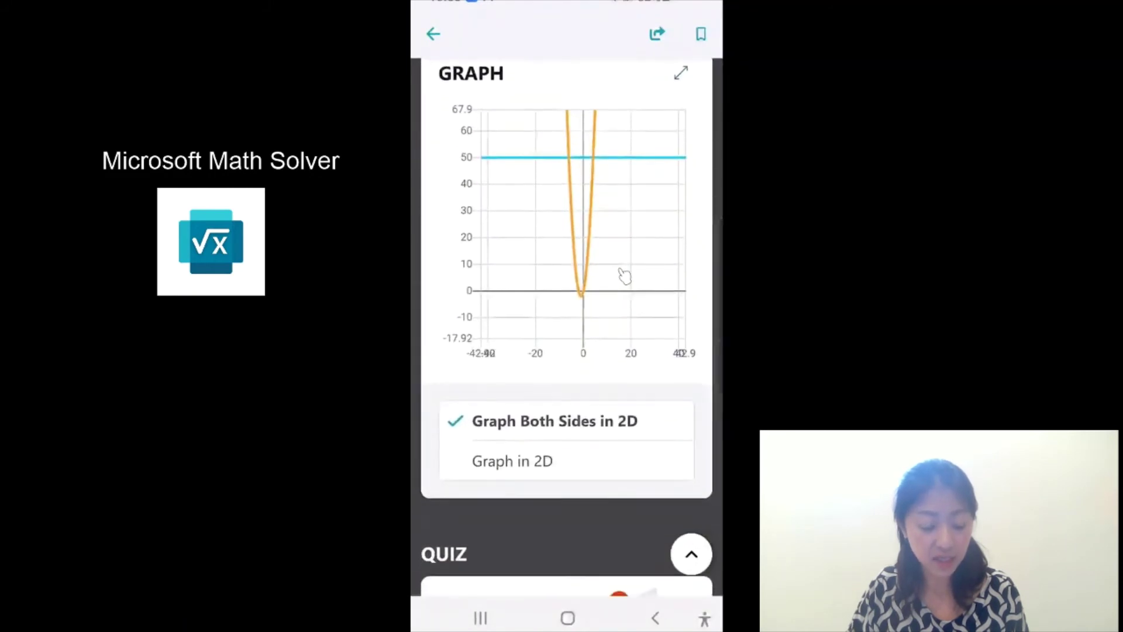
Step: Start the 5-question quiz from the results page, view its first problem and exit the quiz
scroll(624, 275, "down", 6)
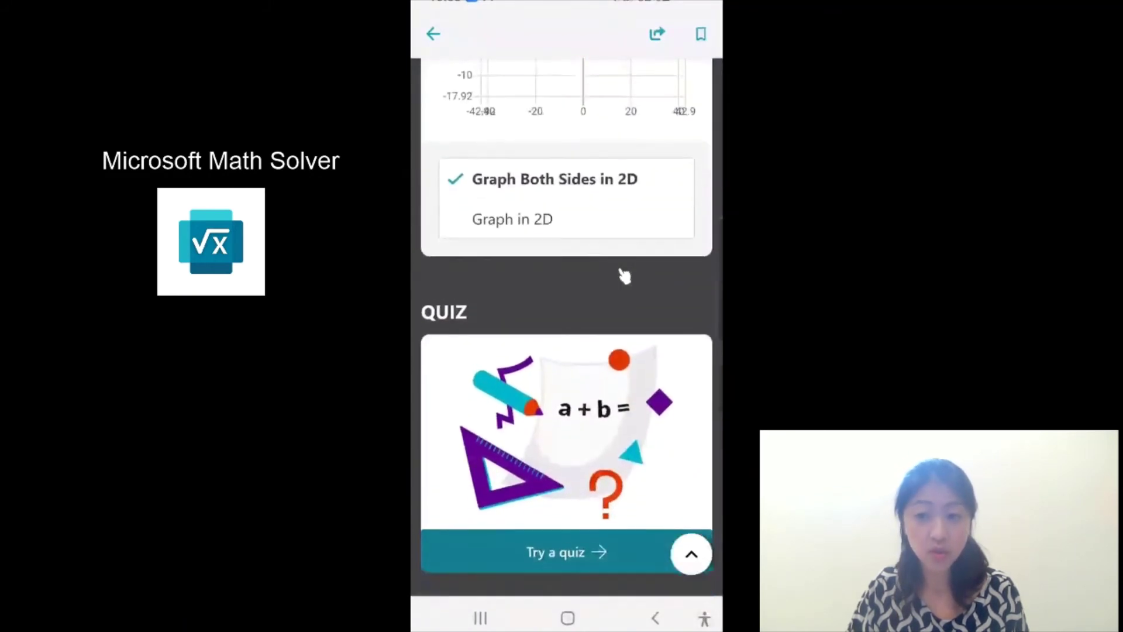
scroll(622, 275, "down", 3)
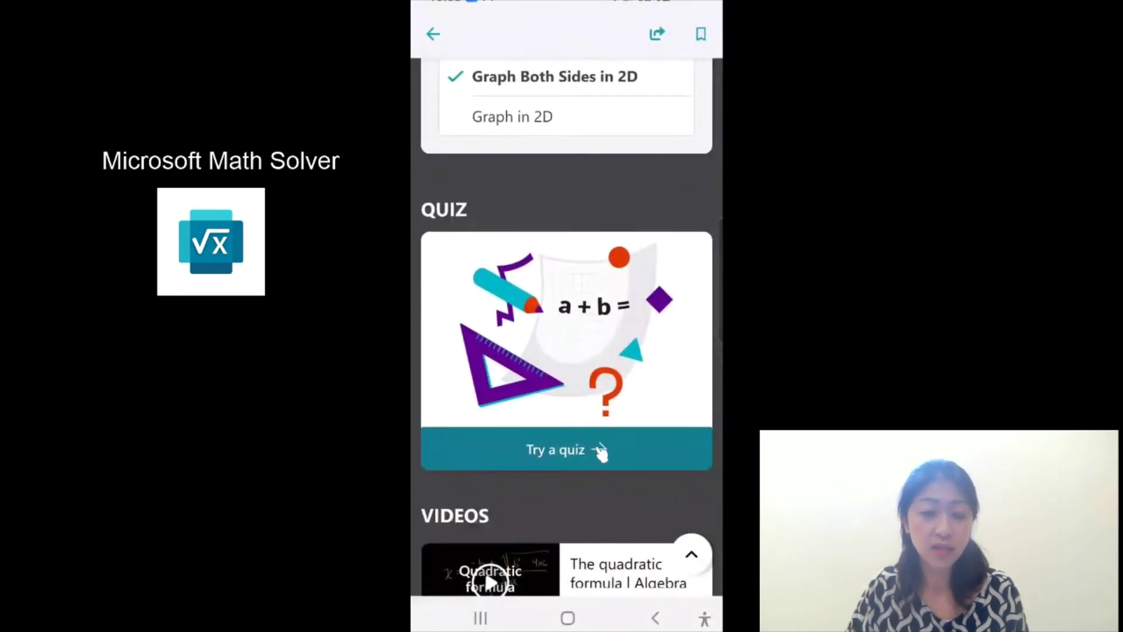
left_click(600, 451)
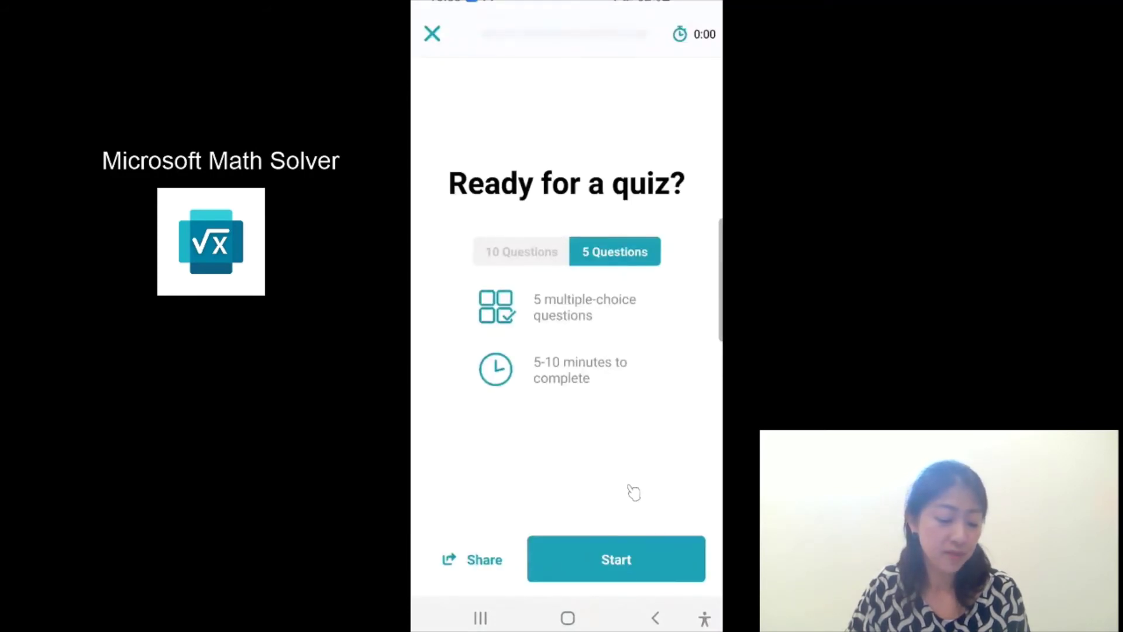
left_click(616, 559)
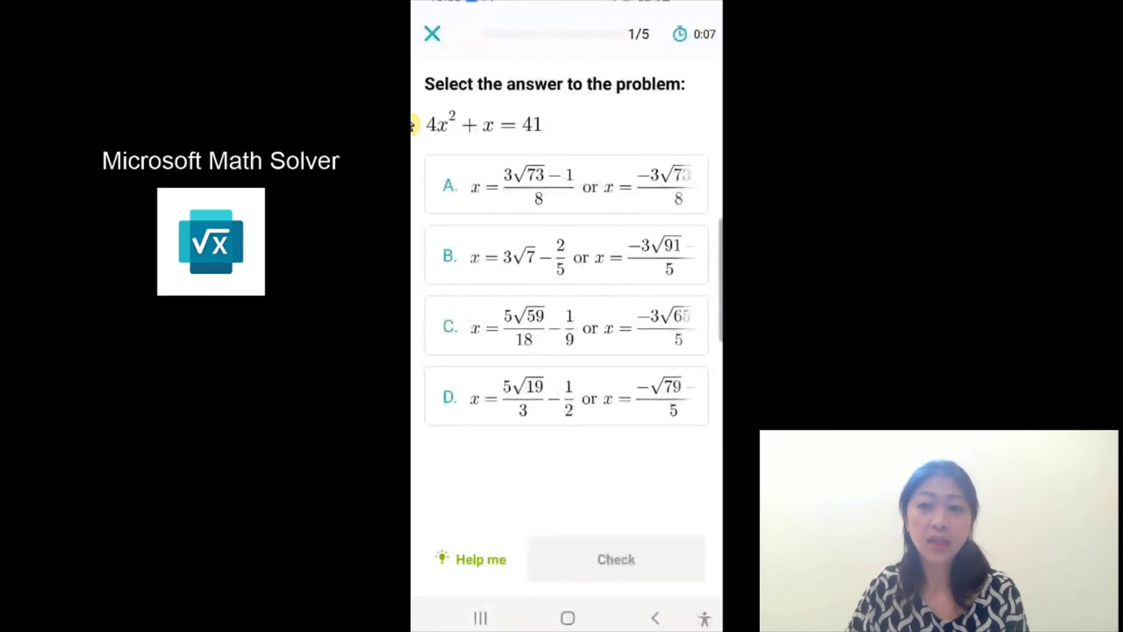
left_click(450, 46)
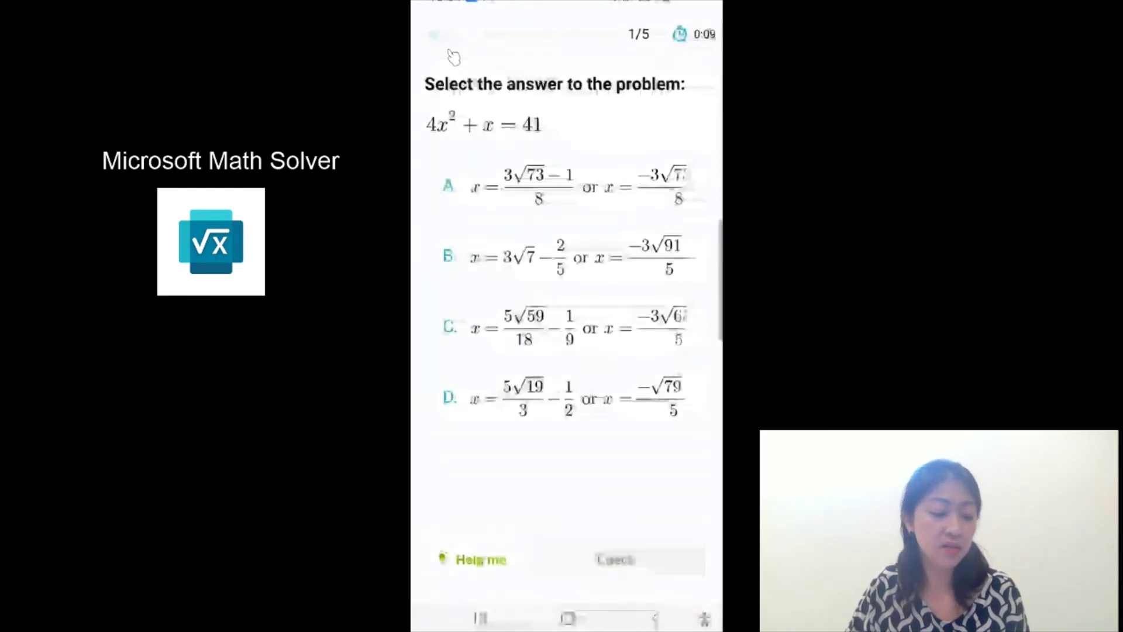
left_click(663, 348)
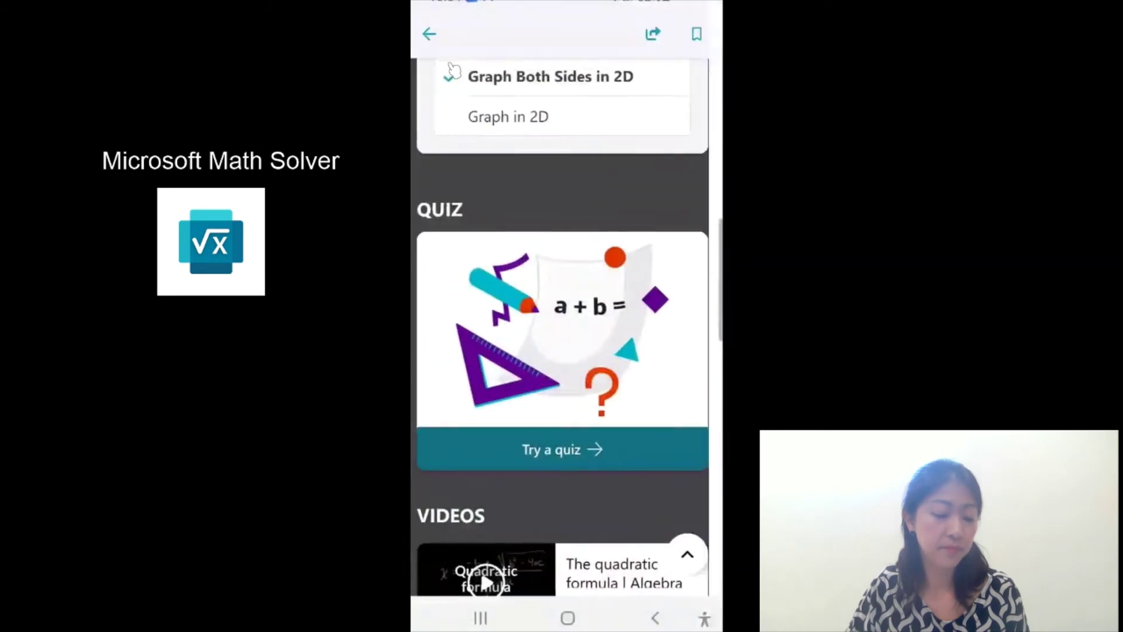
Step: Look through the videos, related concepts, web worksheets and similar problems offered for the quadratic equation
scroll(582, 356, "down", 5)
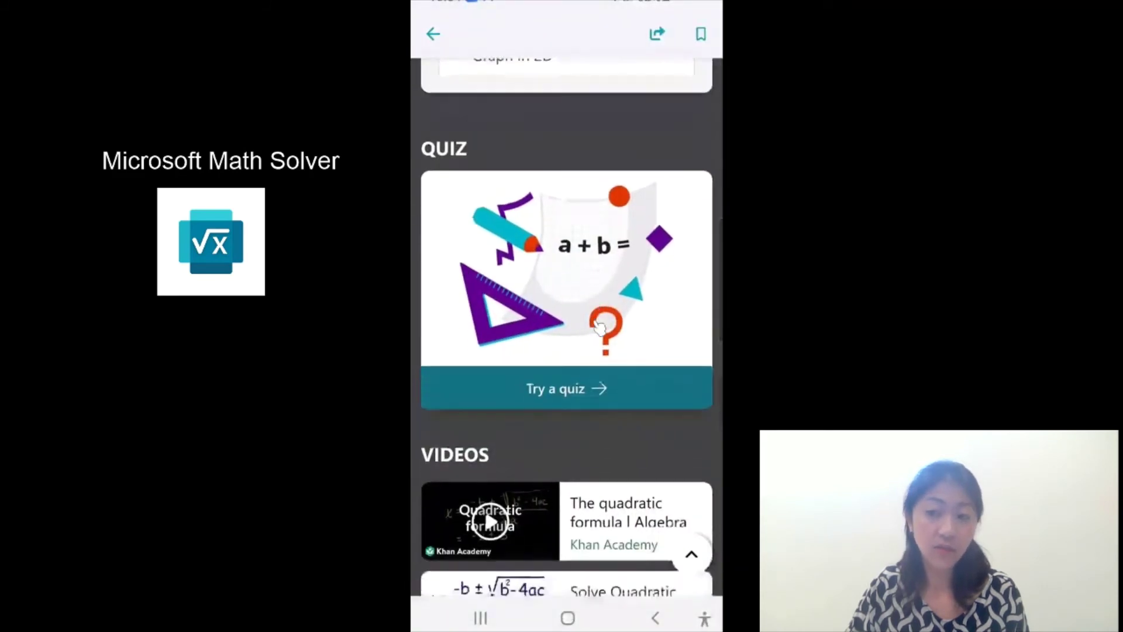
scroll(630, 363, "down", 2)
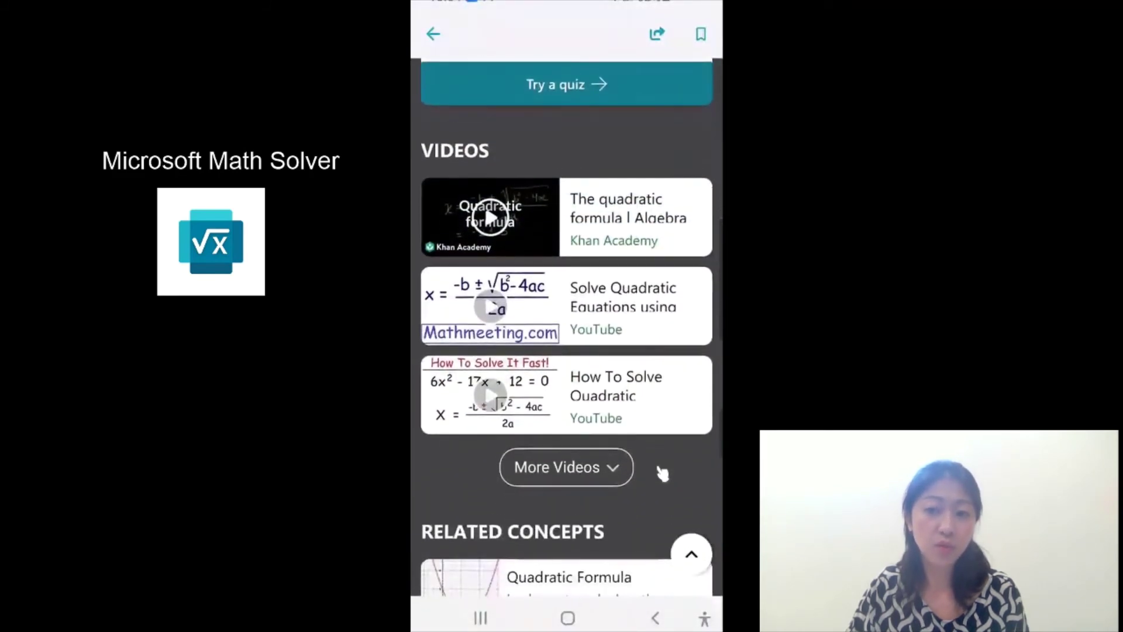
scroll(691, 507, "down", 2)
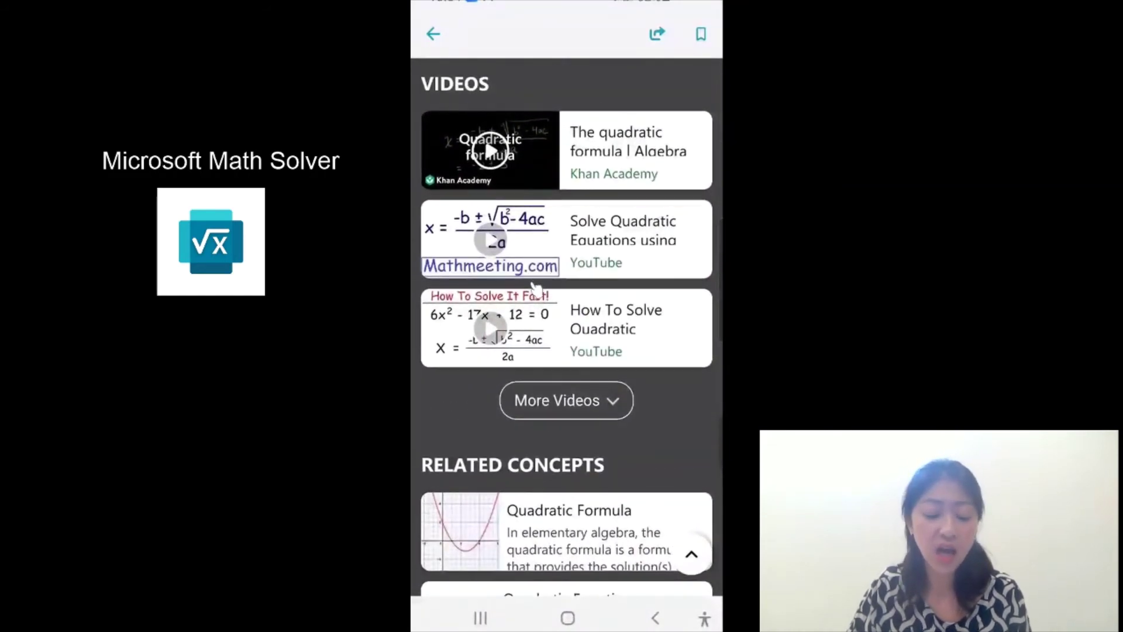
scroll(536, 307, "down", 1)
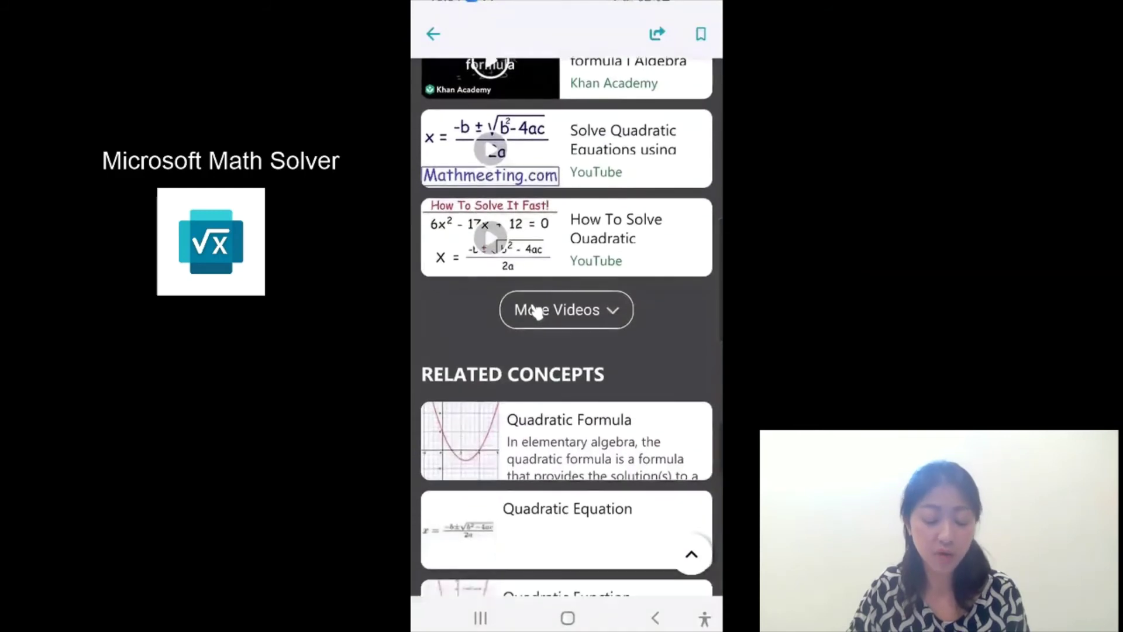
scroll(537, 313, "down", 10)
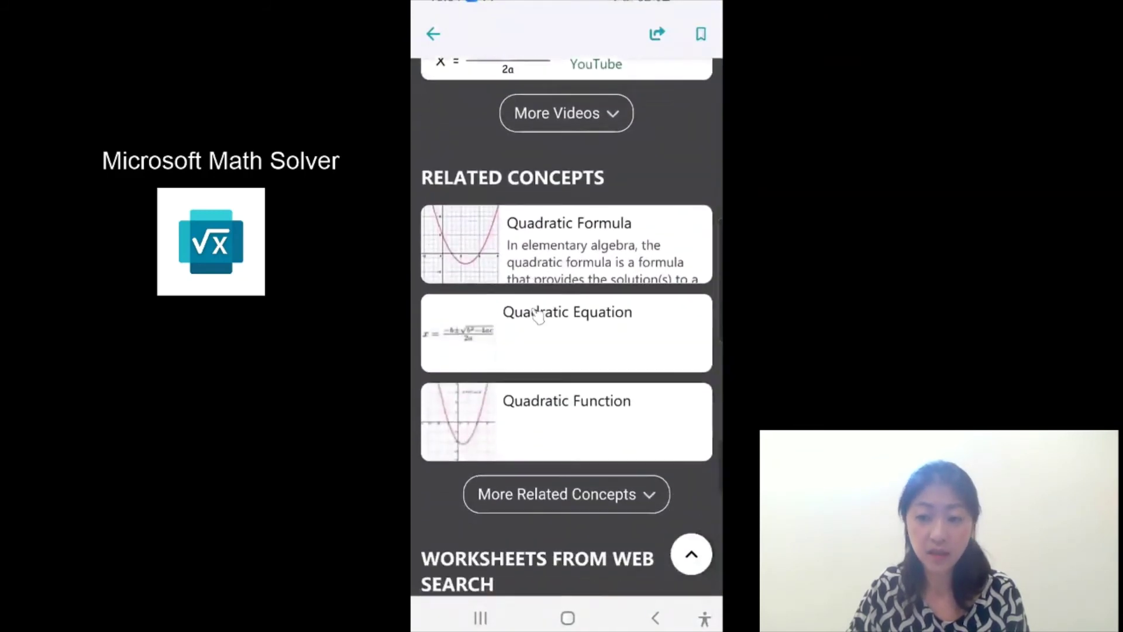
scroll(537, 316, "down", 13)
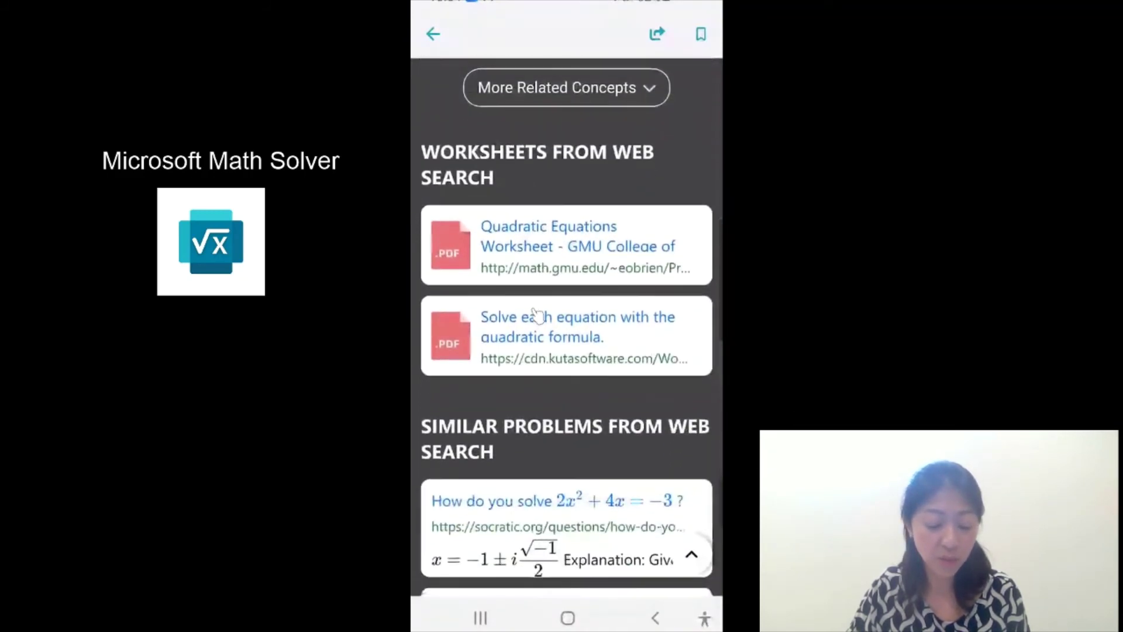
scroll(538, 318, "down", 2)
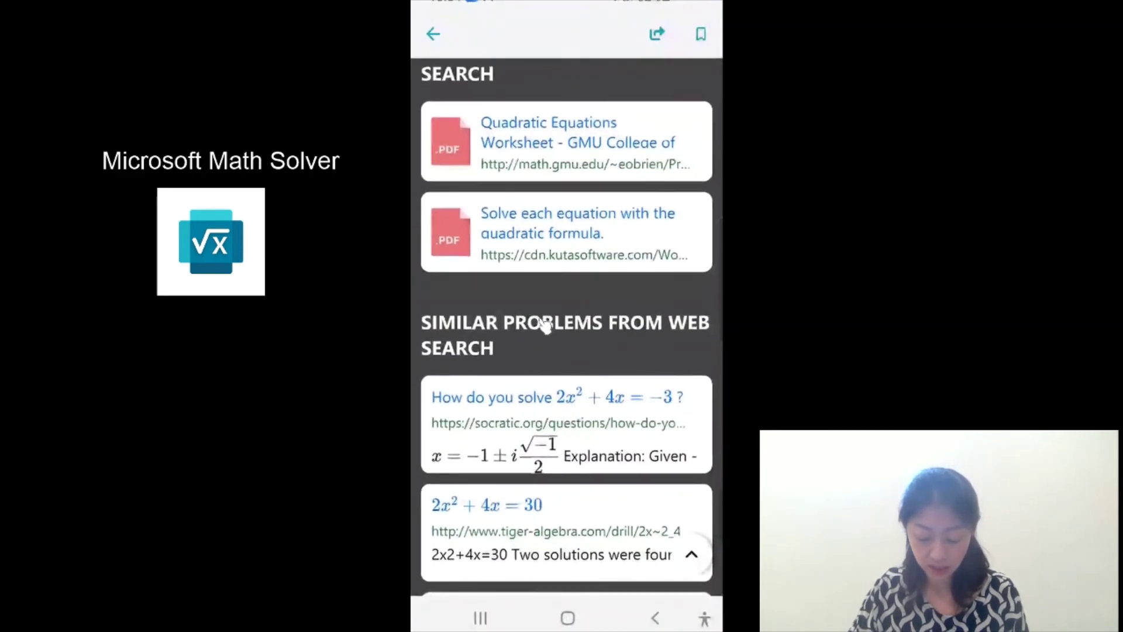
scroll(546, 327, "down", 6)
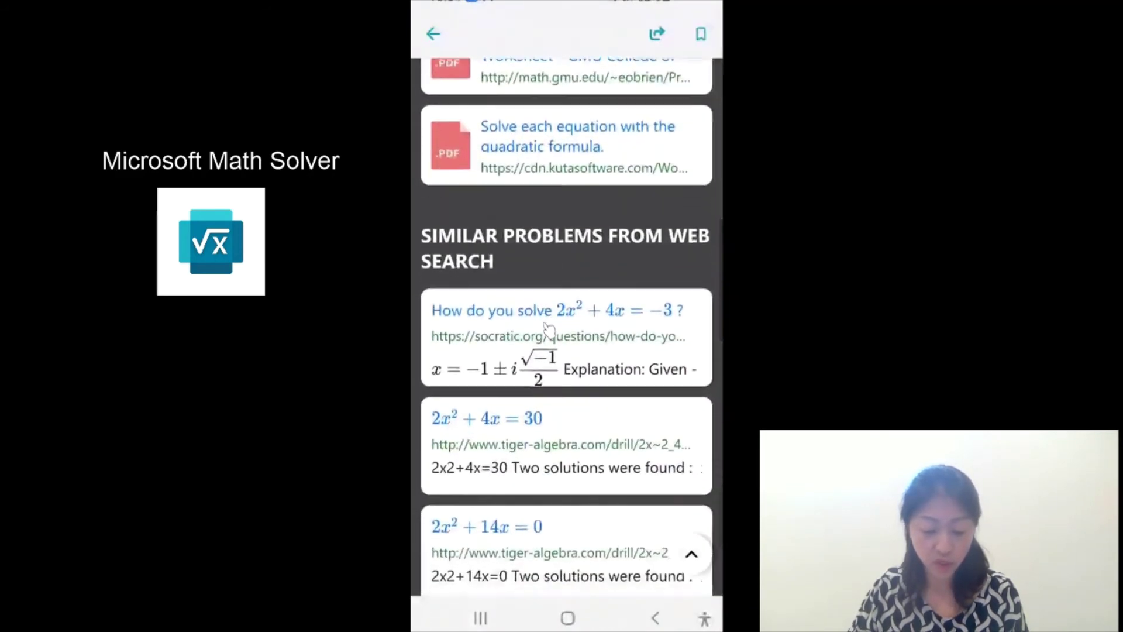
scroll(547, 328, "down", 5)
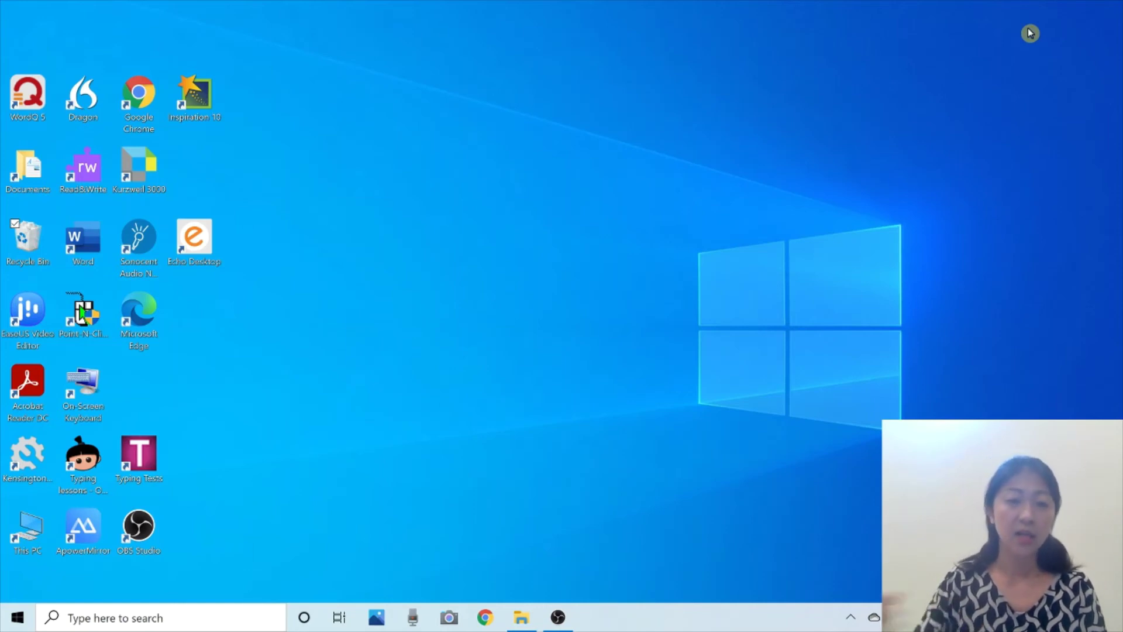
Step: Switch to Google Chrome on the computer, open the bookmarked Microsoft Math Solver website and point out its address, math.microsoft.com/en
left_click(485, 618)
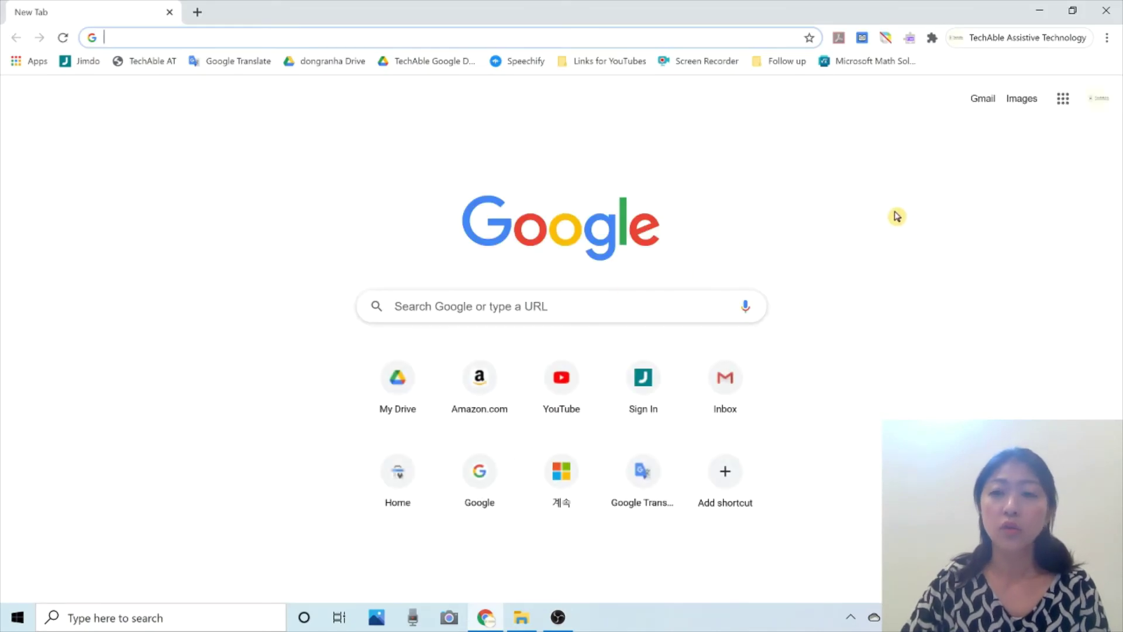
left_click(900, 65)
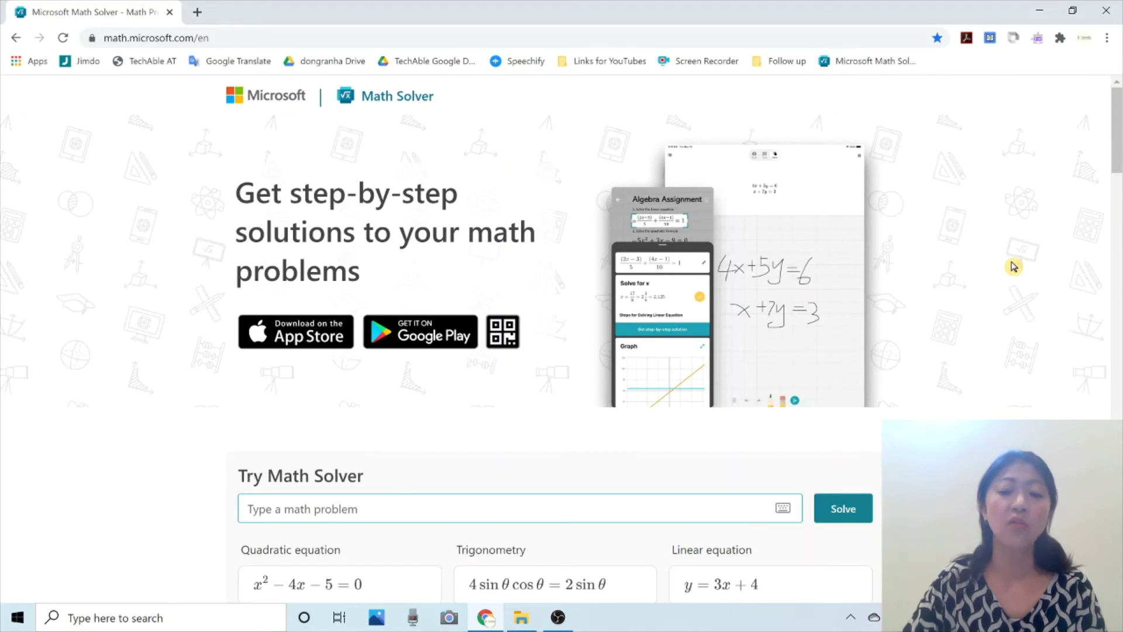
left_click(234, 38)
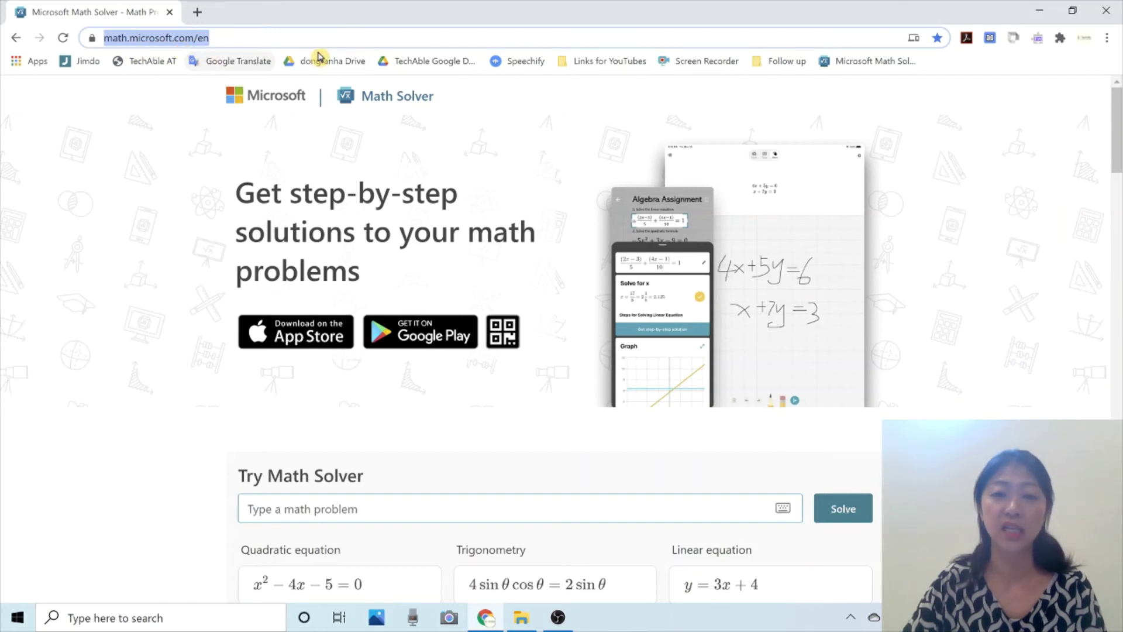
left_click(302, 42)
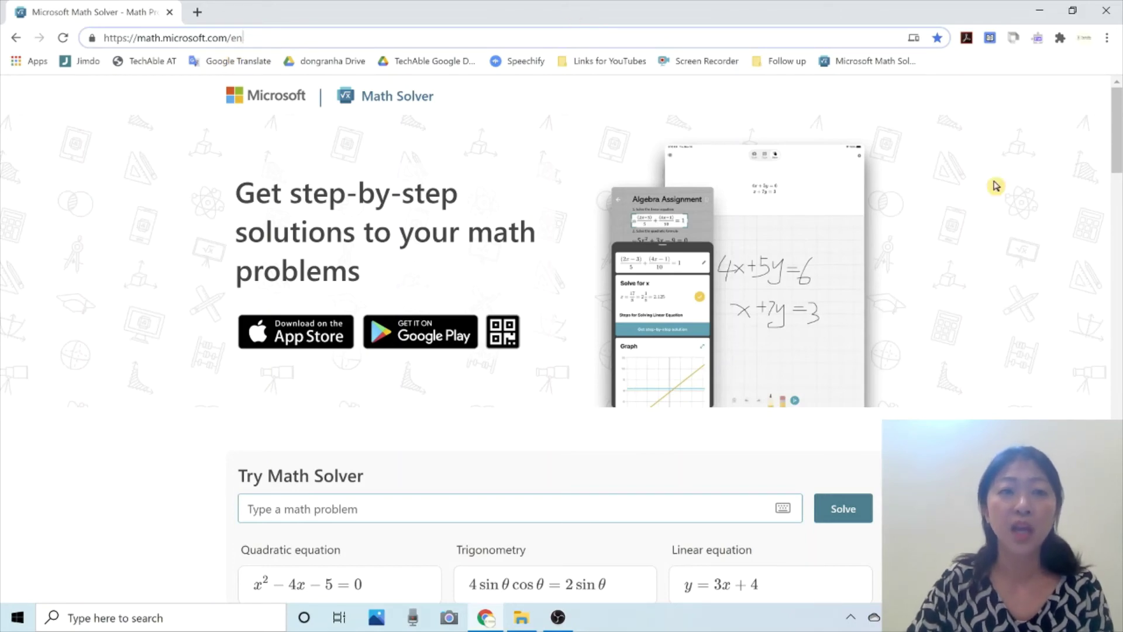
Step: Display the on-screen math keyboard for the Try Math Solver field, view the Calculus symbols and return to the Algebra set
scroll(981, 361, "down", 2)
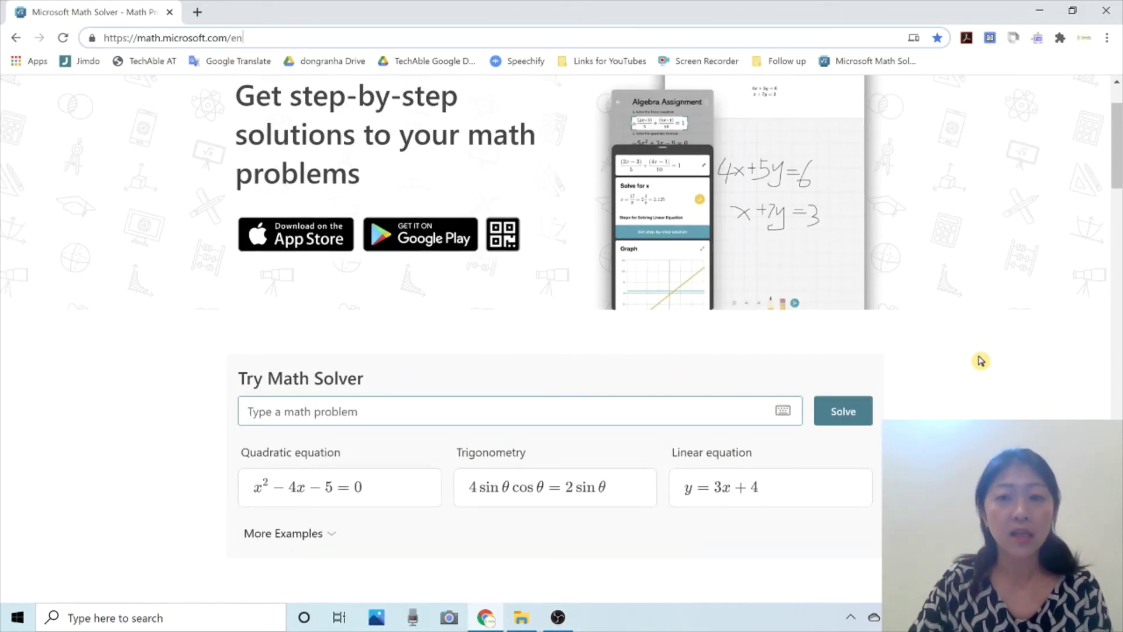
scroll(981, 361, "down", 4)
left_click(282, 216)
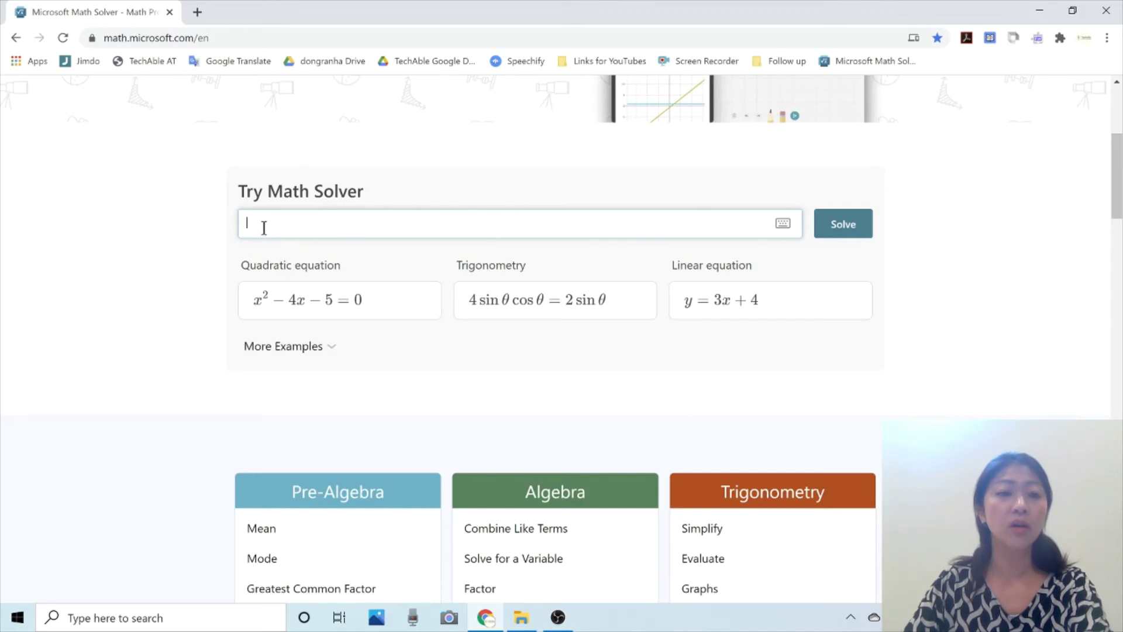
left_click(784, 225)
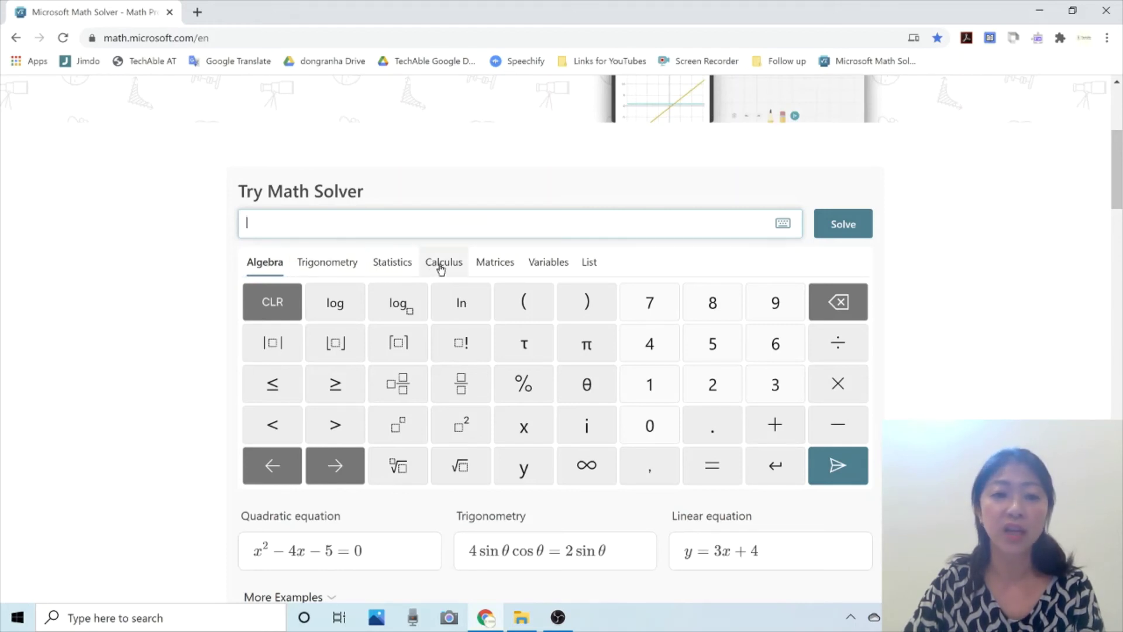
left_click(460, 270)
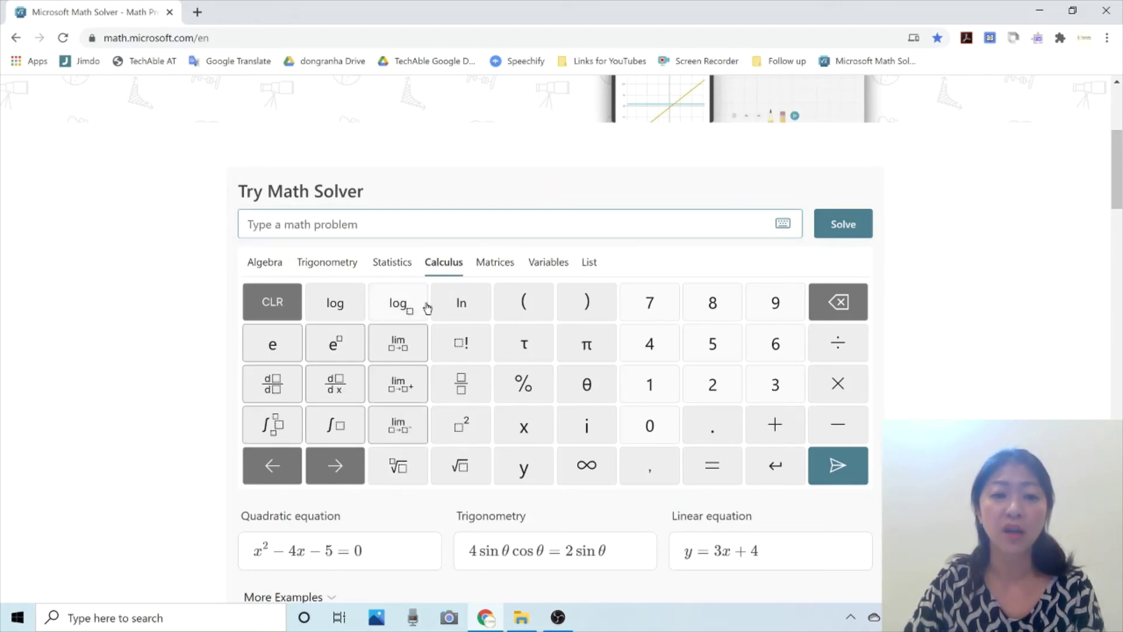
left_click(273, 268)
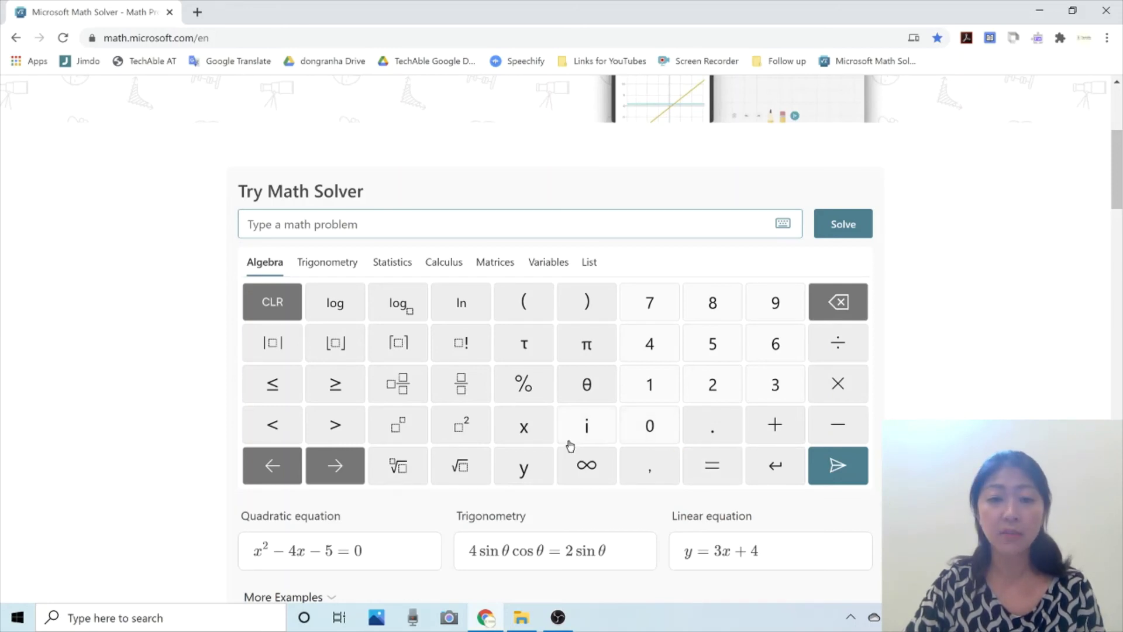
Step: Enter the equation x − 18 = 54 with the on-screen math keyboard
left_click(533, 427)
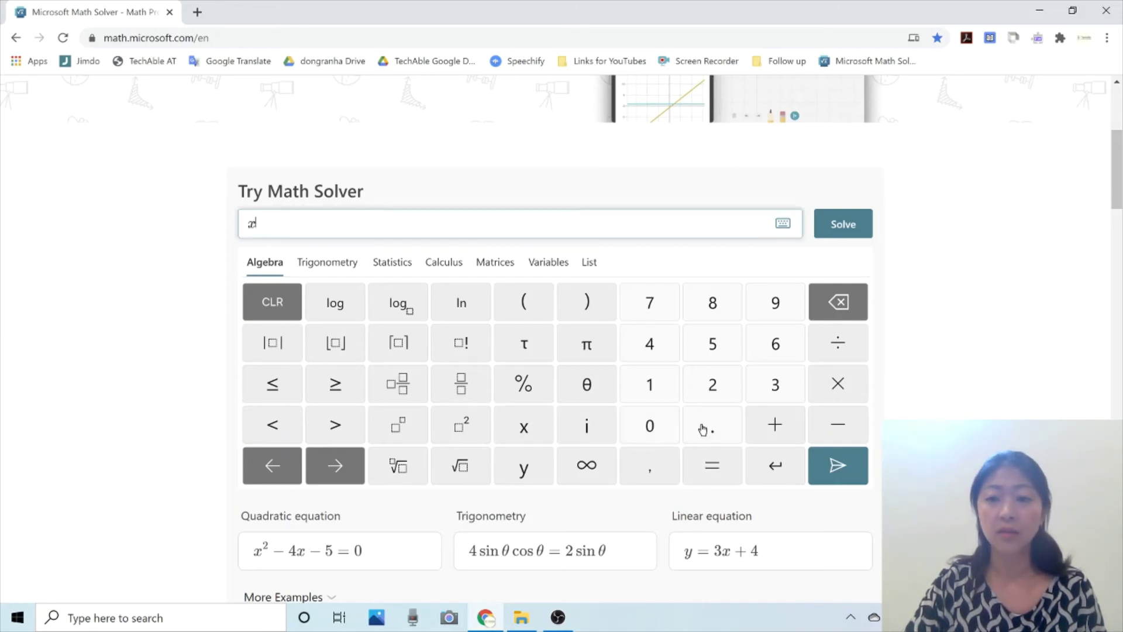
left_click(835, 430)
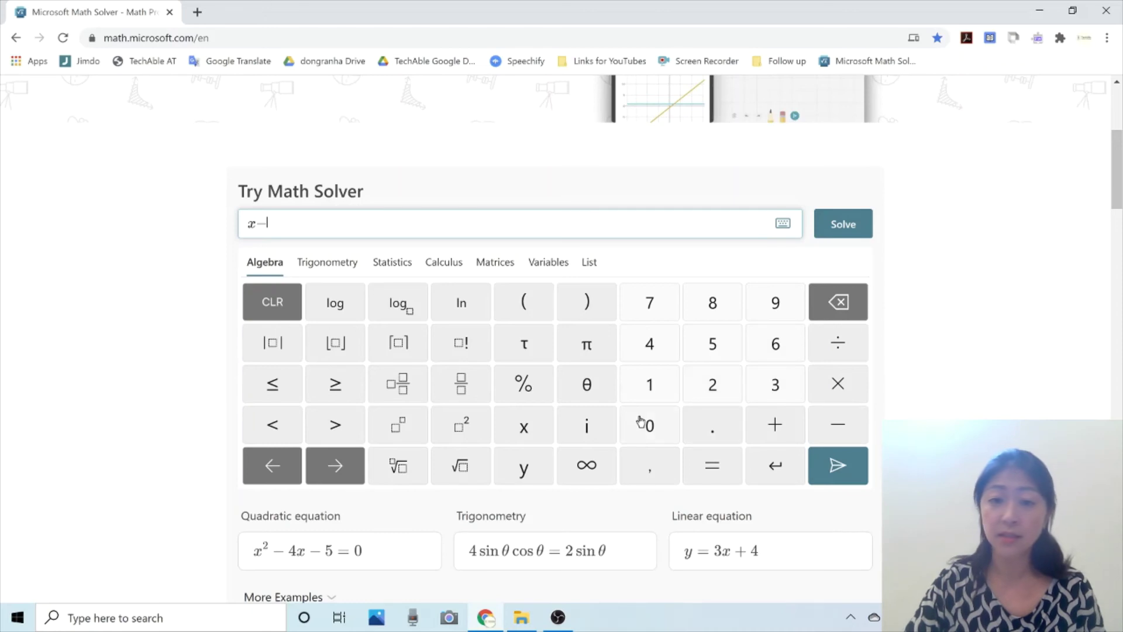
left_click(649, 384)
left_click(711, 303)
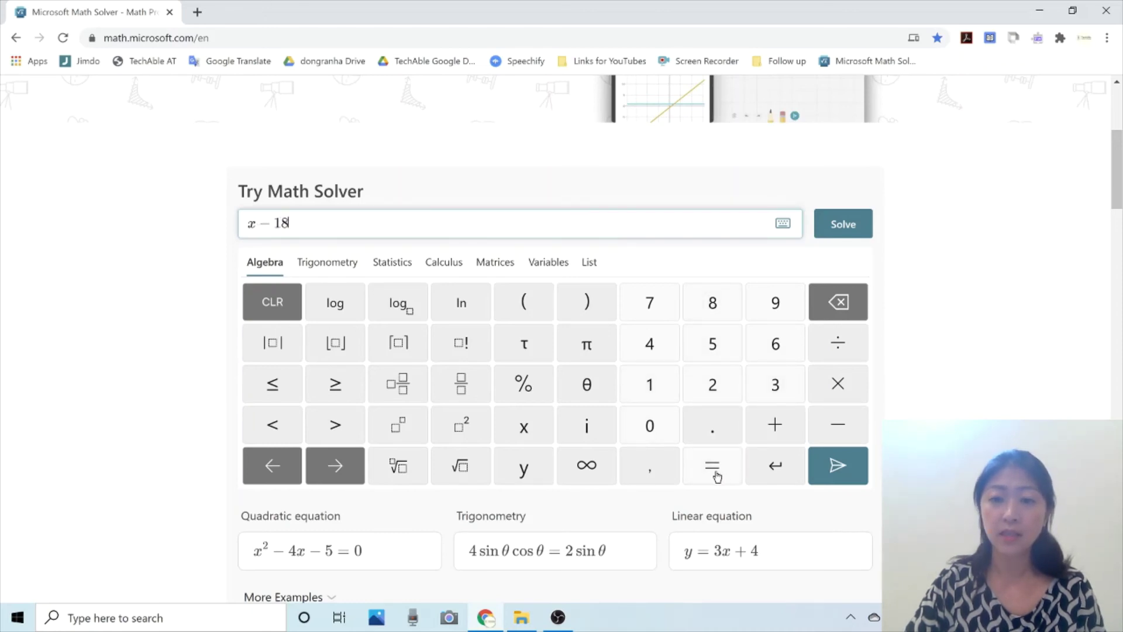
left_click(715, 468)
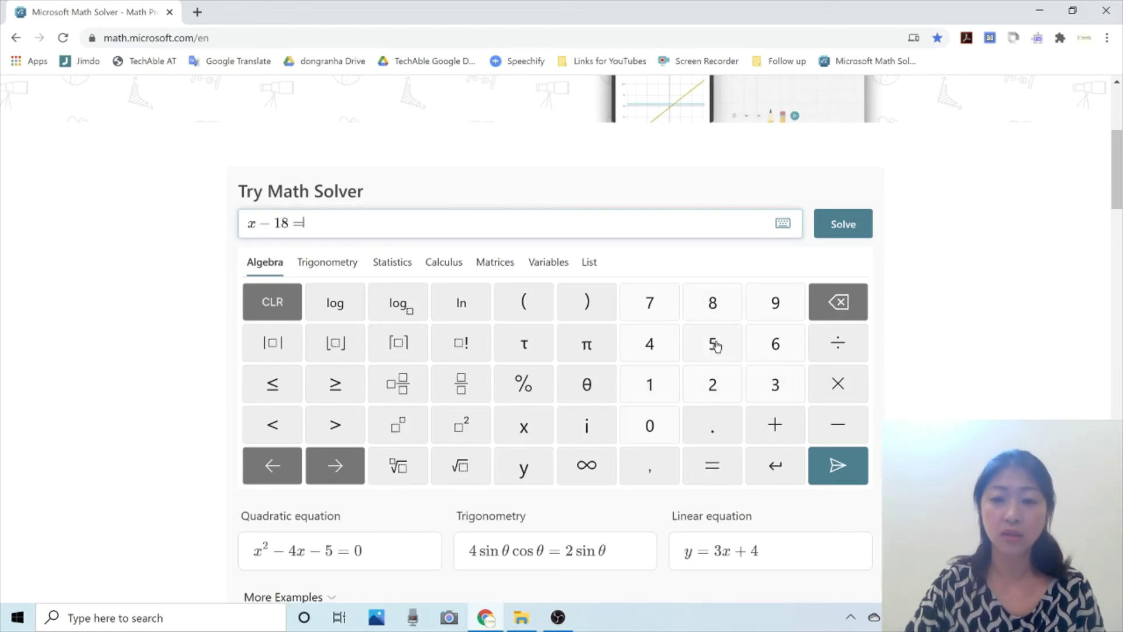
left_click(717, 346)
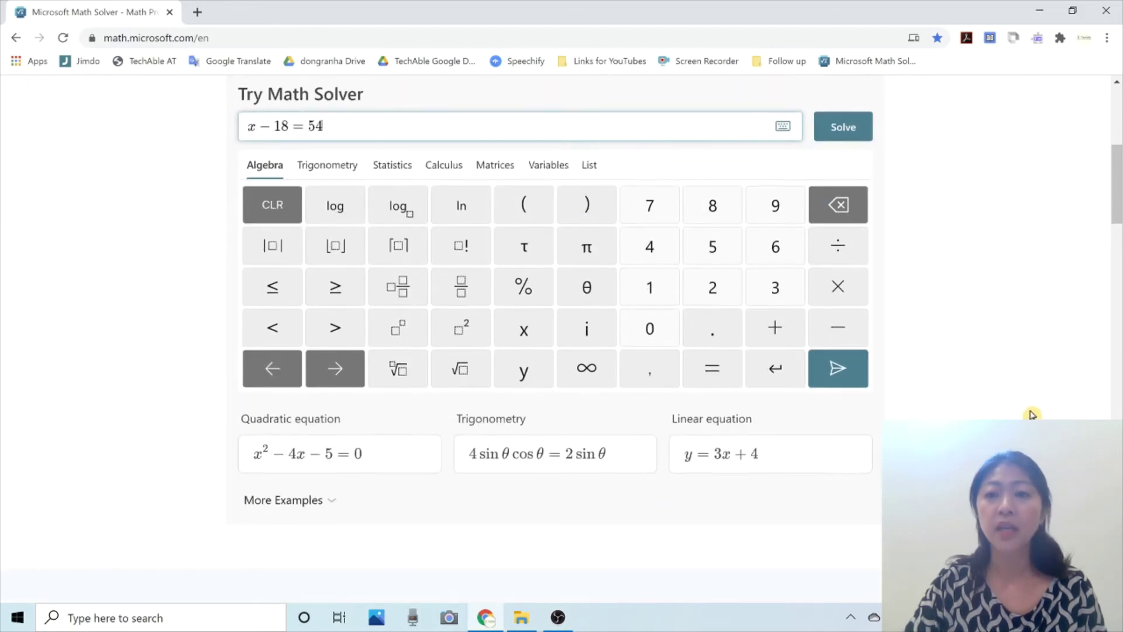
Step: Solve the entered equation x − 18 = 54
scroll(1031, 414, "down", 2)
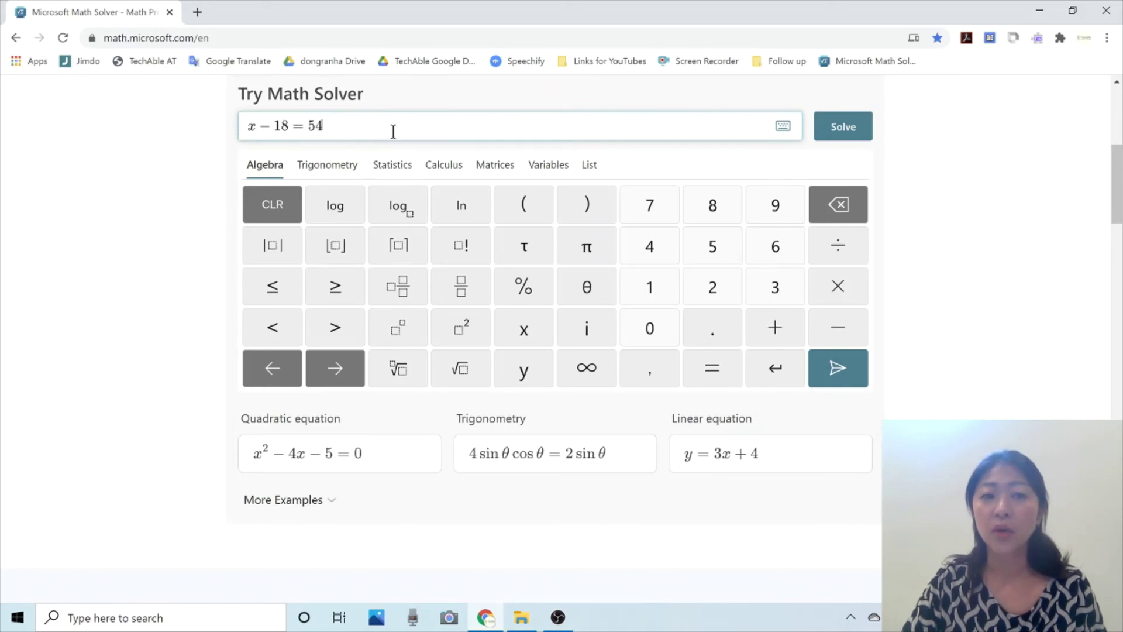
scroll(864, 395, "down", 2)
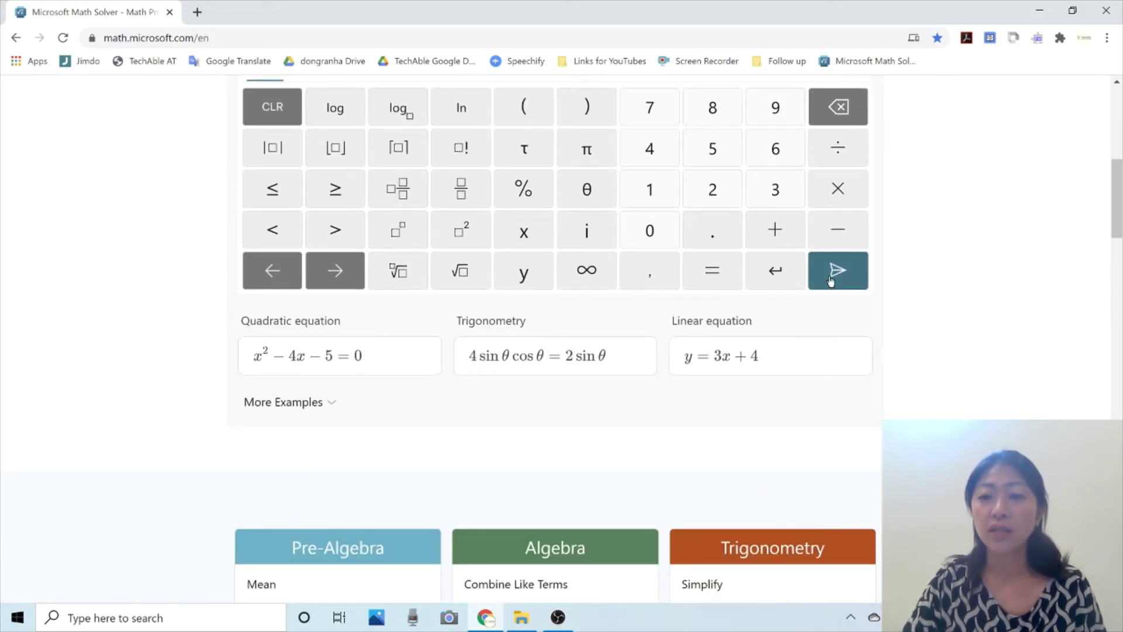
left_click(839, 287)
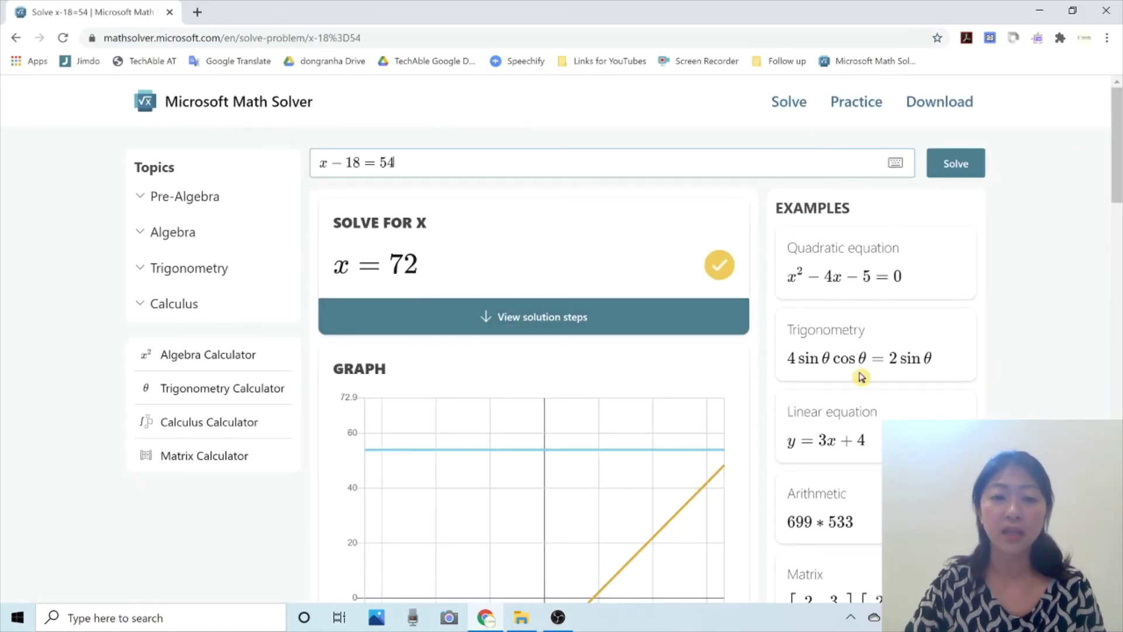
Step: Look over the answer and graph, and expand the solution steps for the linear equation
scroll(994, 361, "down", 2)
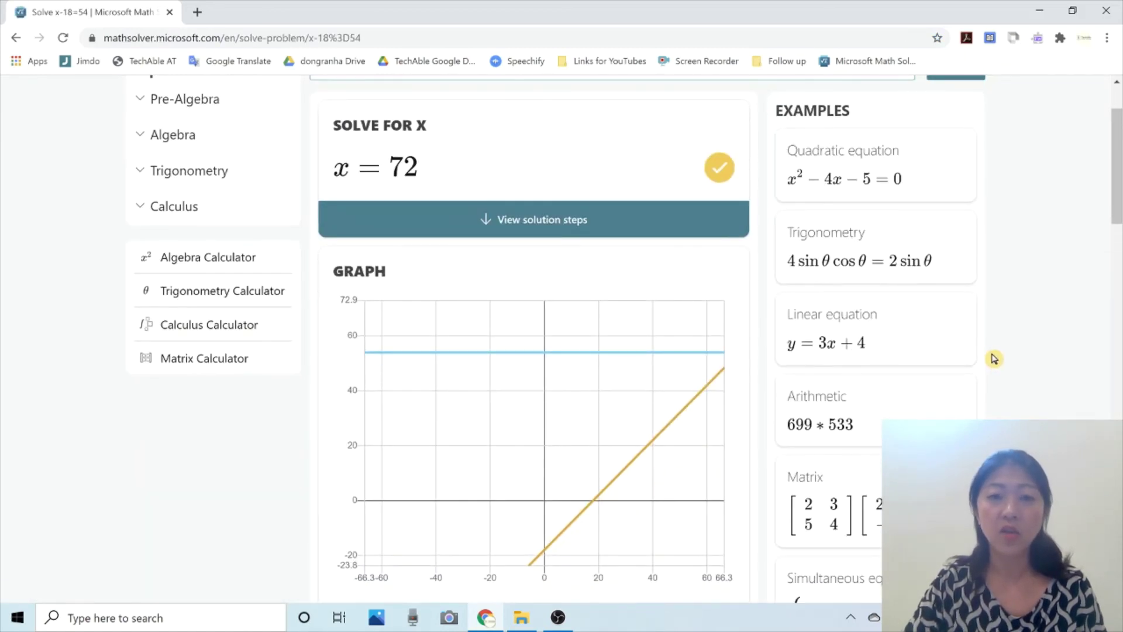
scroll(994, 359, "up", 2)
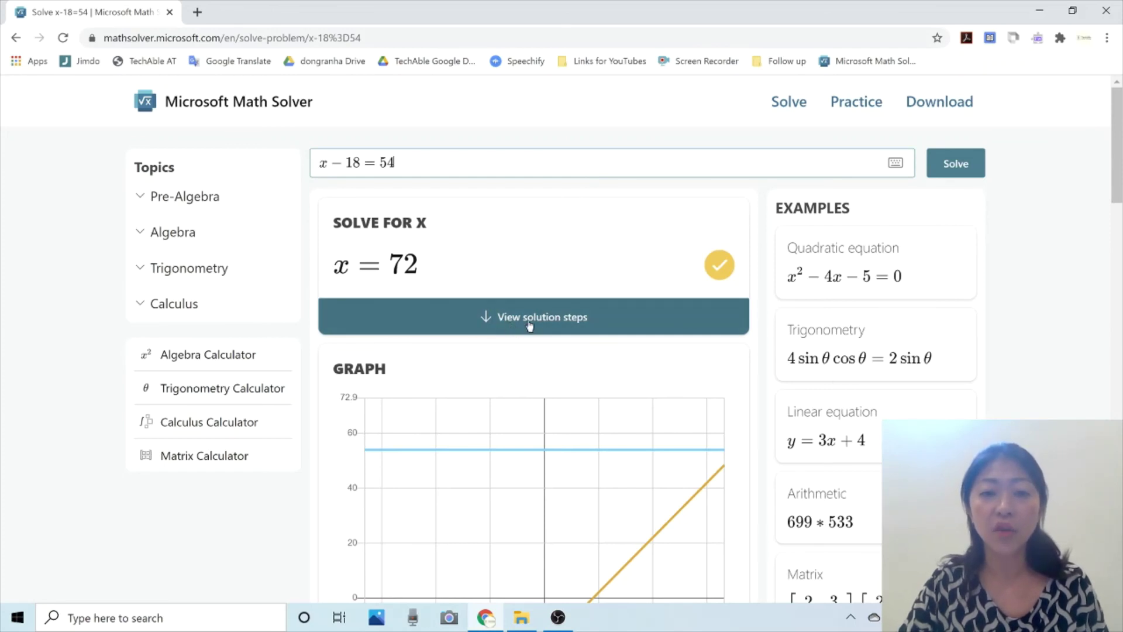
left_click(621, 324)
scroll(619, 321, "down", 2)
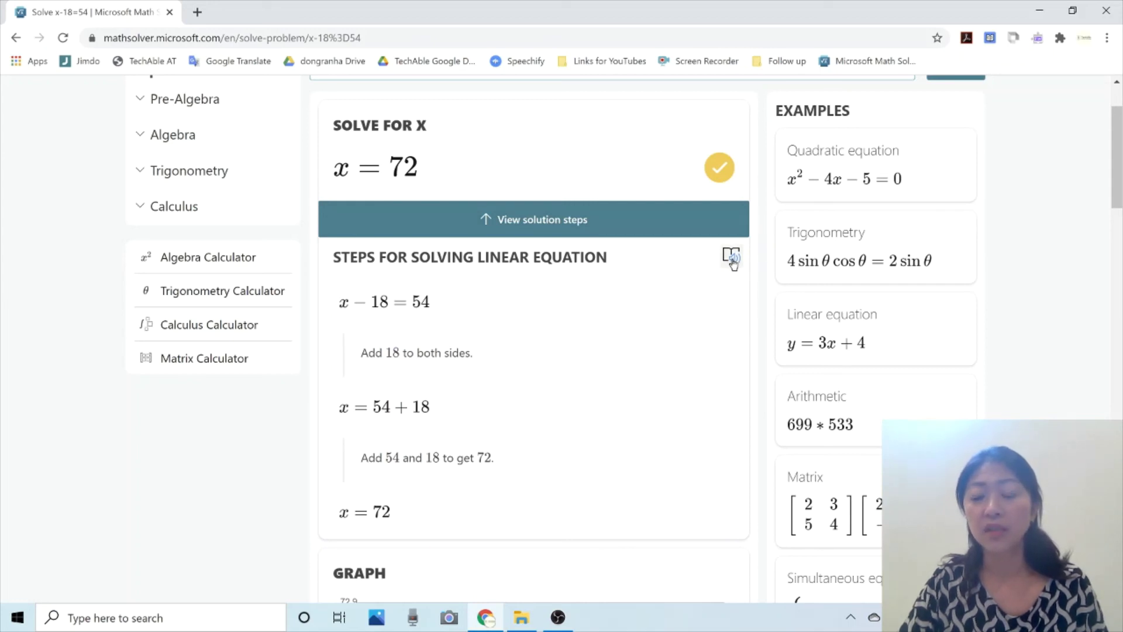
Step: Open the solution steps in Immersive Reader, have part of them read aloud, and return to the solution page
left_click(732, 259)
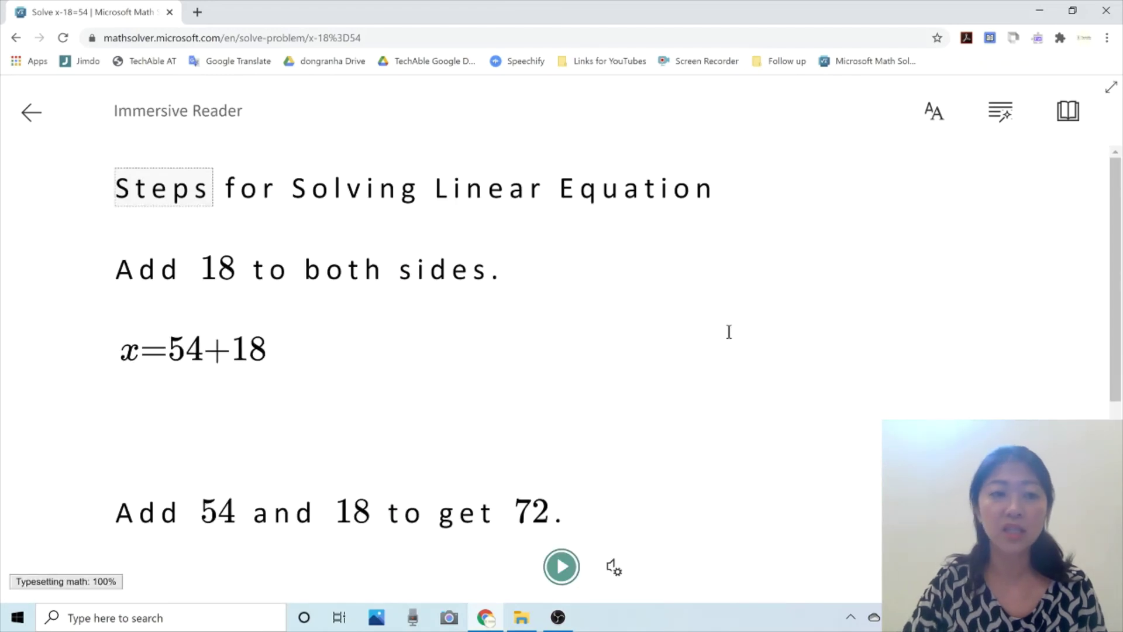
left_click(561, 566)
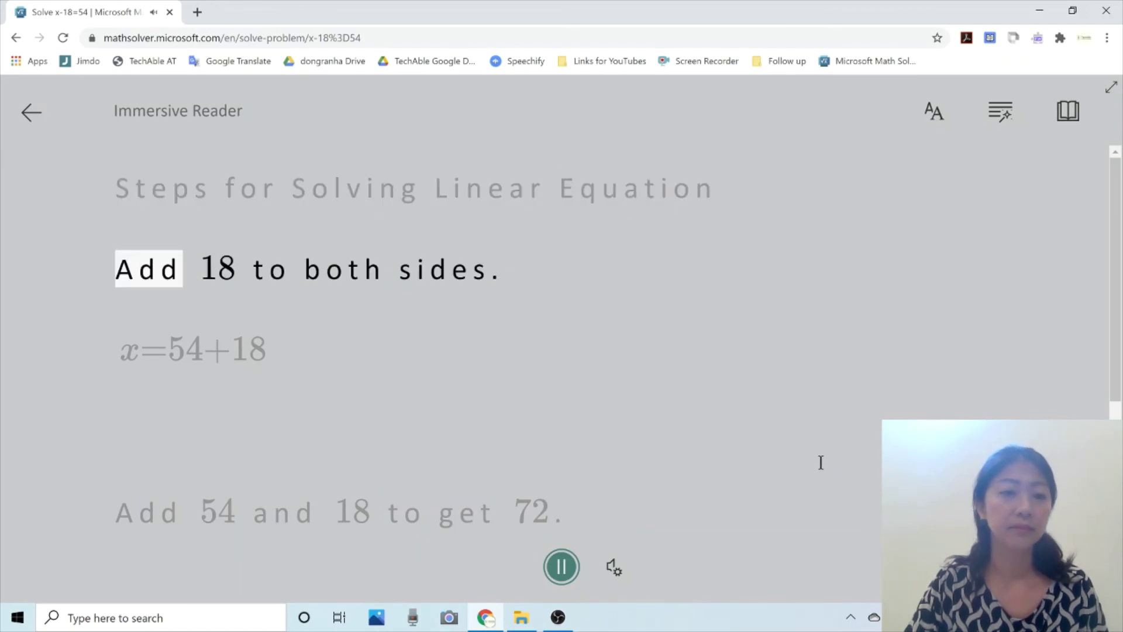
left_click(562, 567)
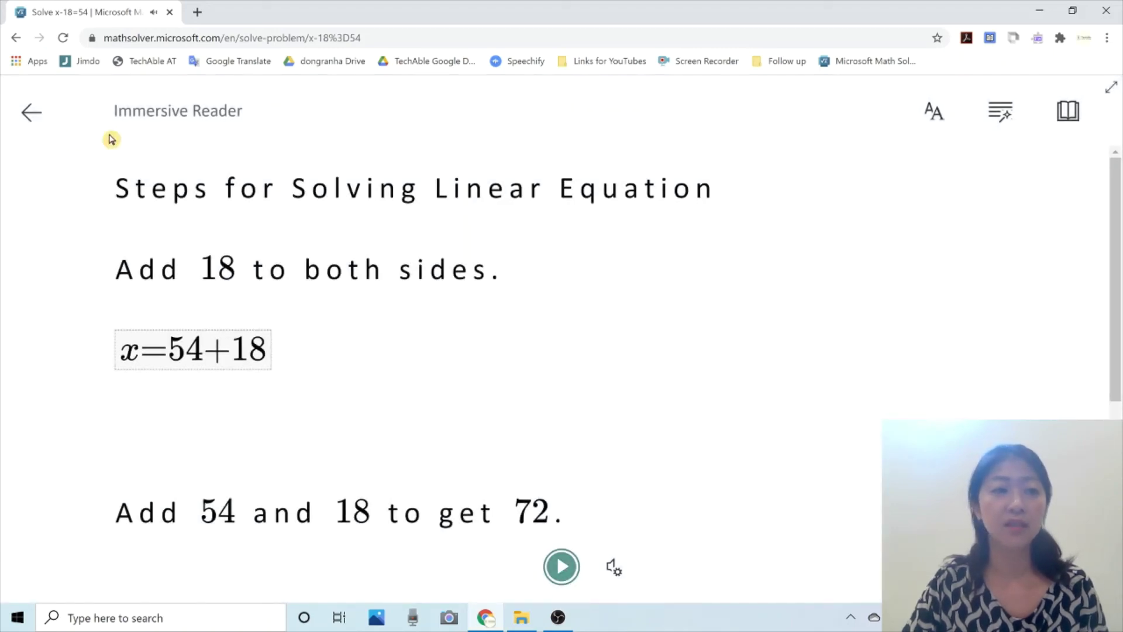
left_click(31, 112)
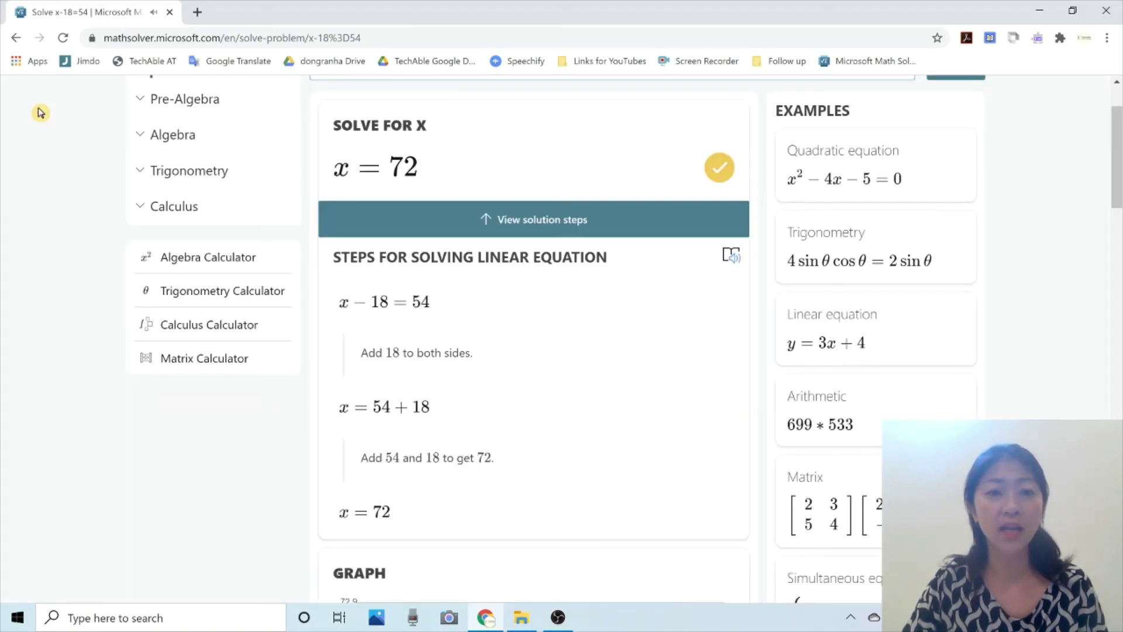
Step: Look through the graph, quiz, videos, related concepts, web worksheets, similar problems and sharing options for the linear equation
scroll(550, 397, "down", 8)
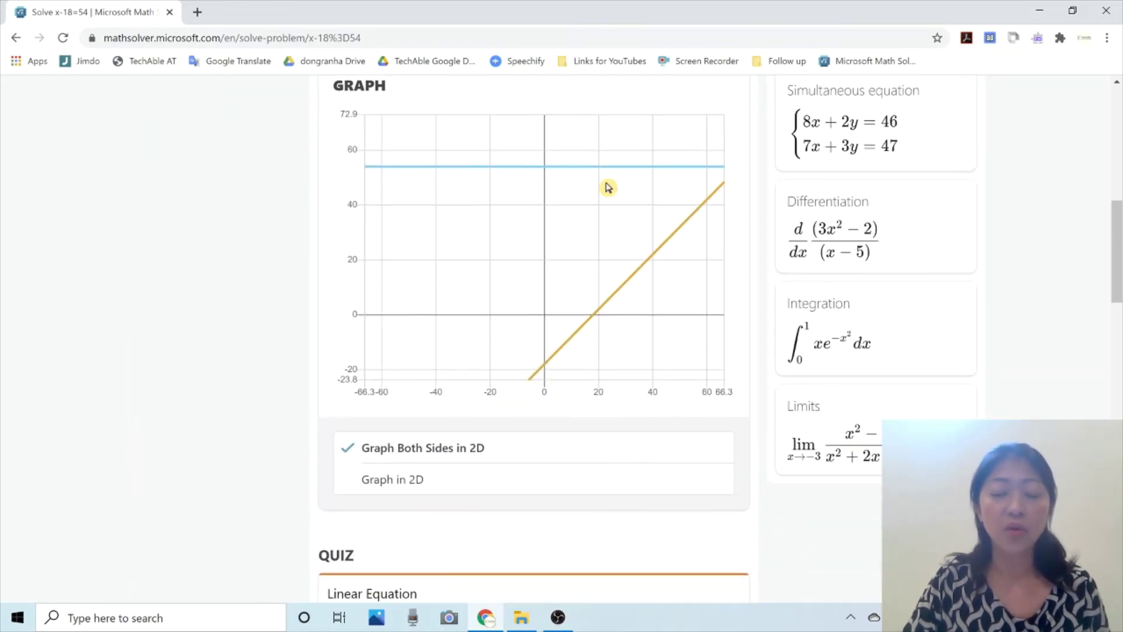
scroll(680, 199, "down", 5)
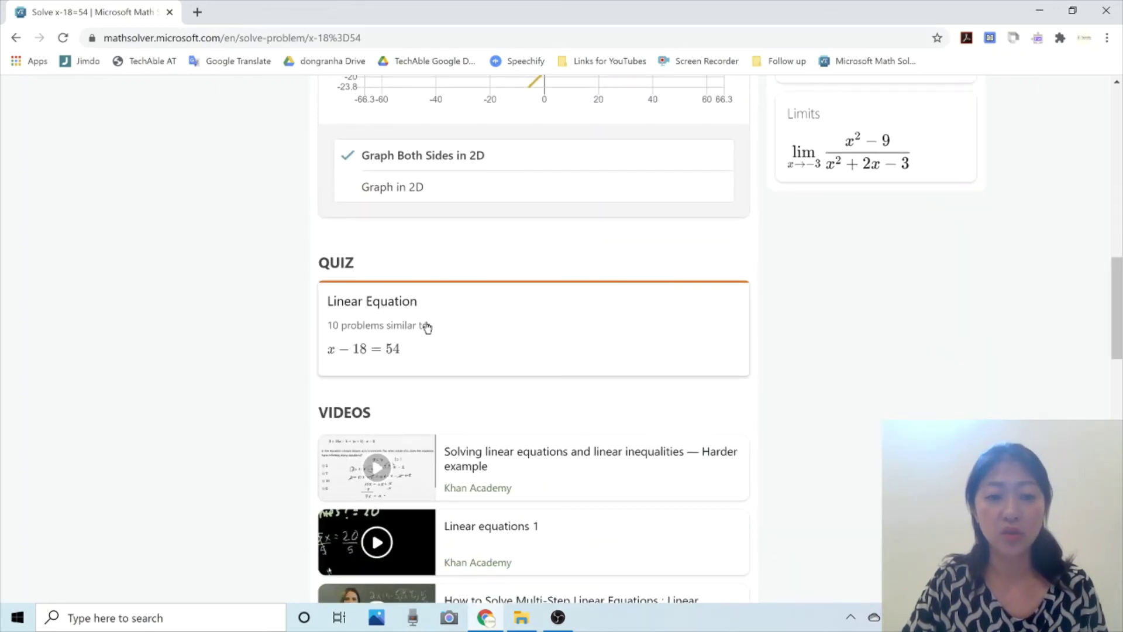
scroll(426, 330, "down", 2)
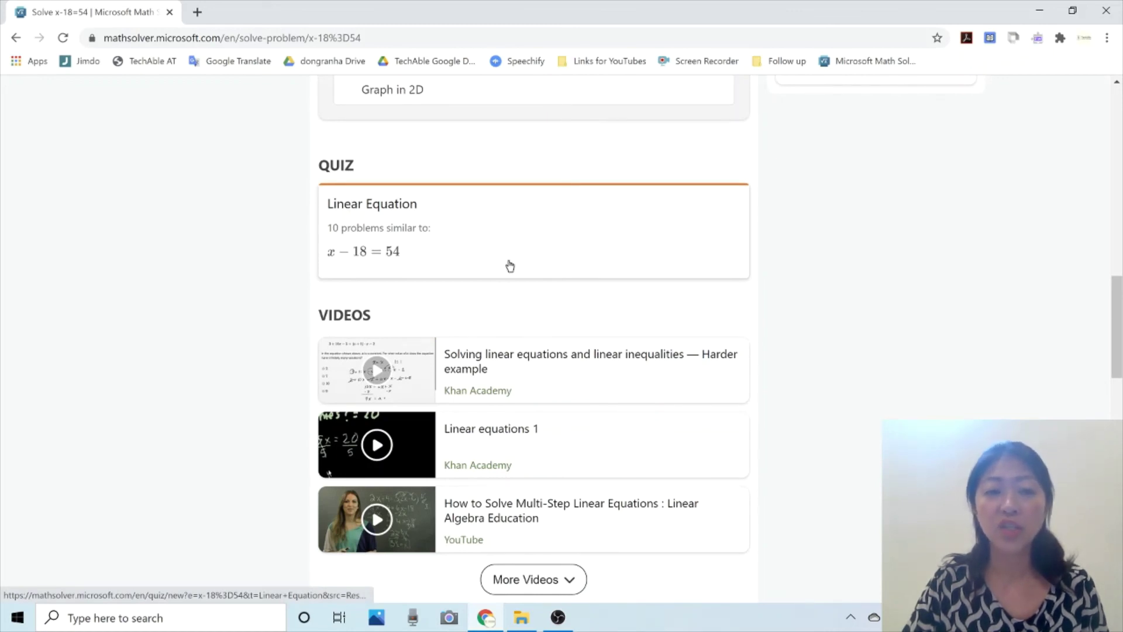
scroll(836, 258, "down", 3)
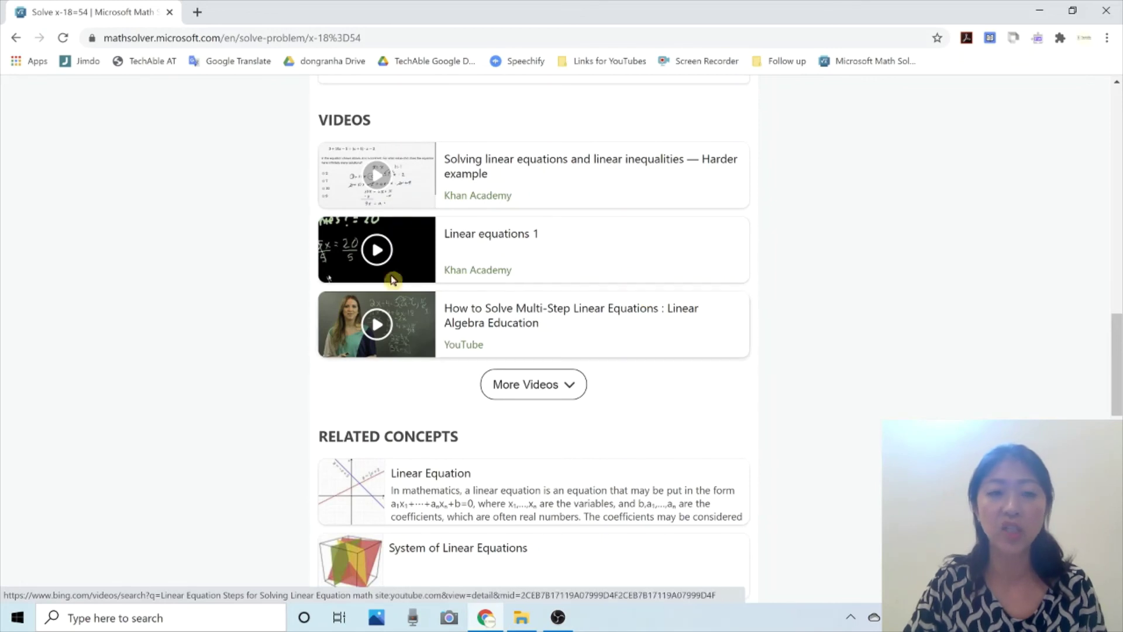
scroll(587, 392, "down", 3)
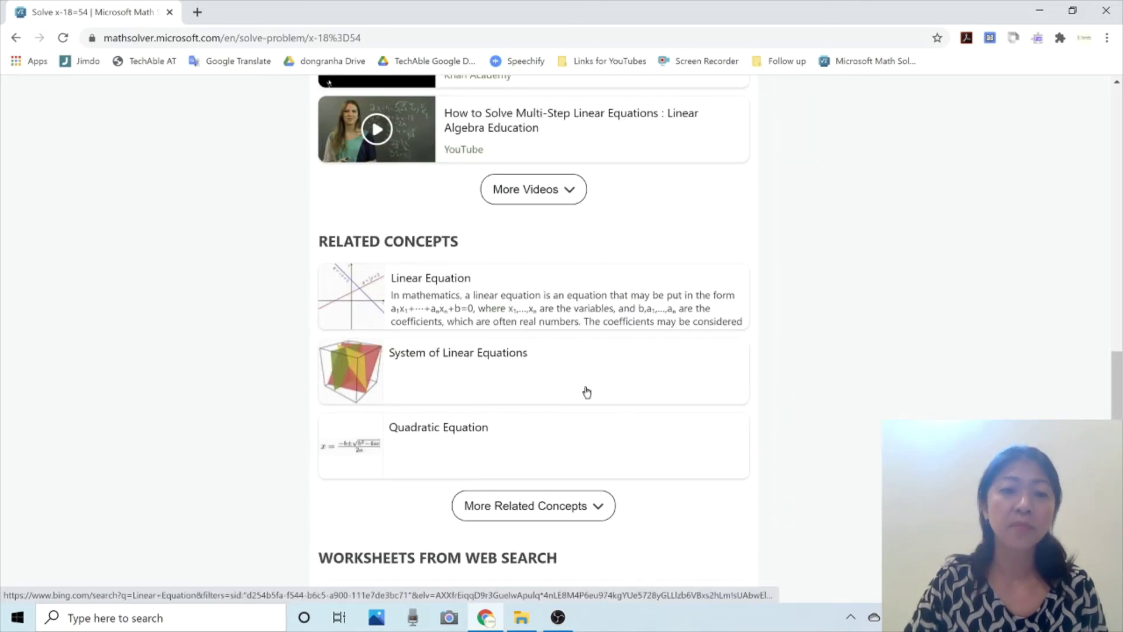
scroll(582, 429, "down", 3)
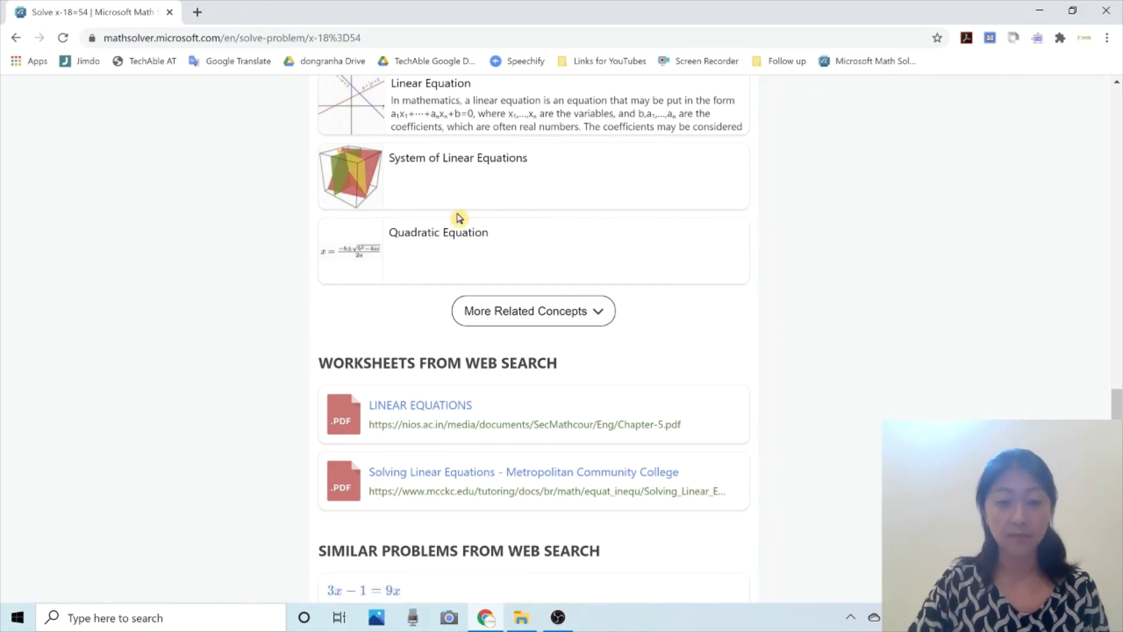
scroll(458, 217, "down", 9)
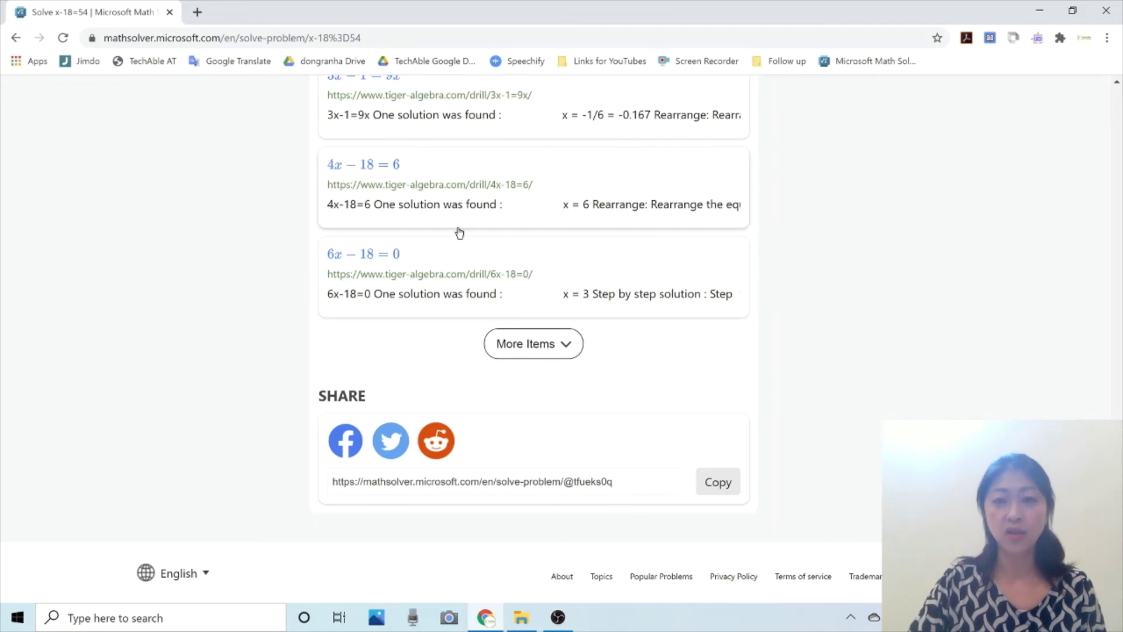
Step: Copy the share link to the solved equation x − 18 = 54
left_click(713, 490)
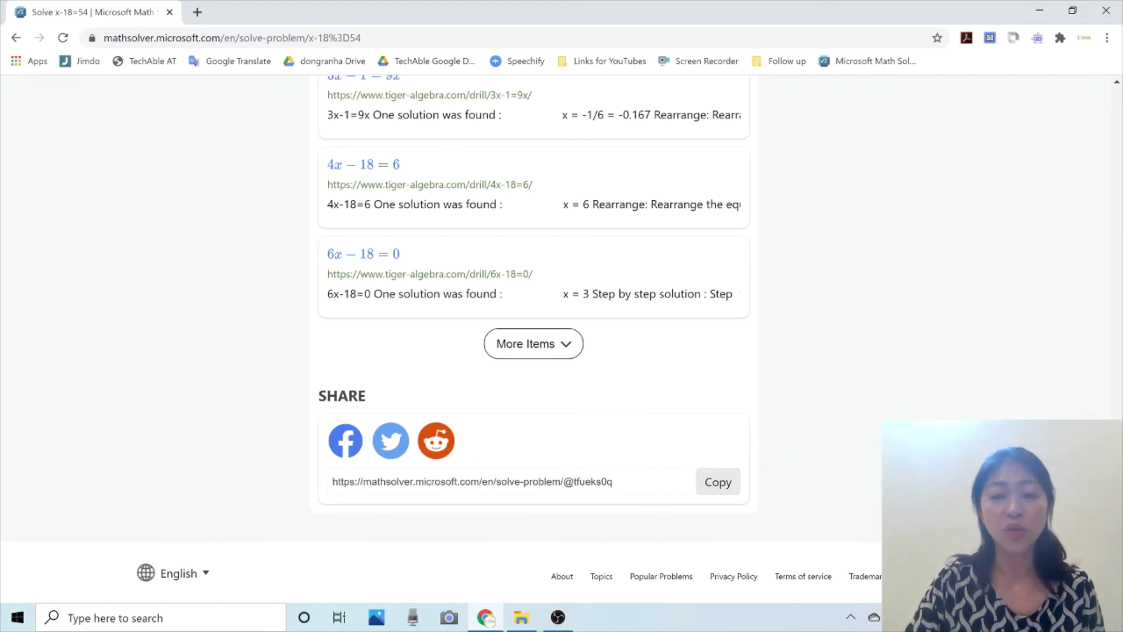
scroll(534, 246, "up", 8)
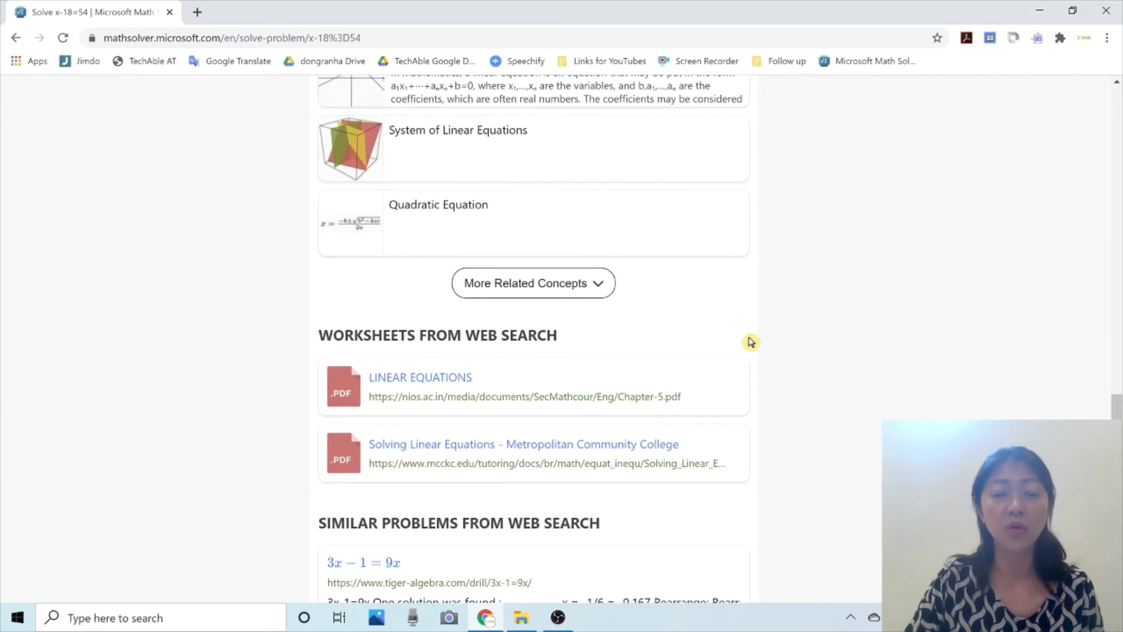
scroll(751, 343, "up", 10)
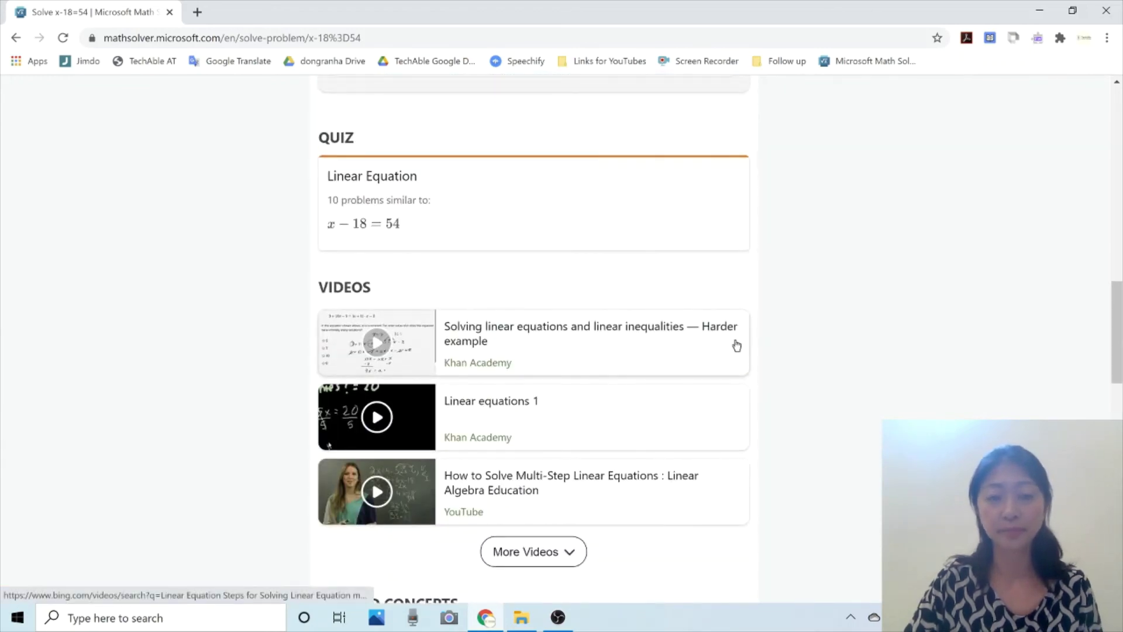